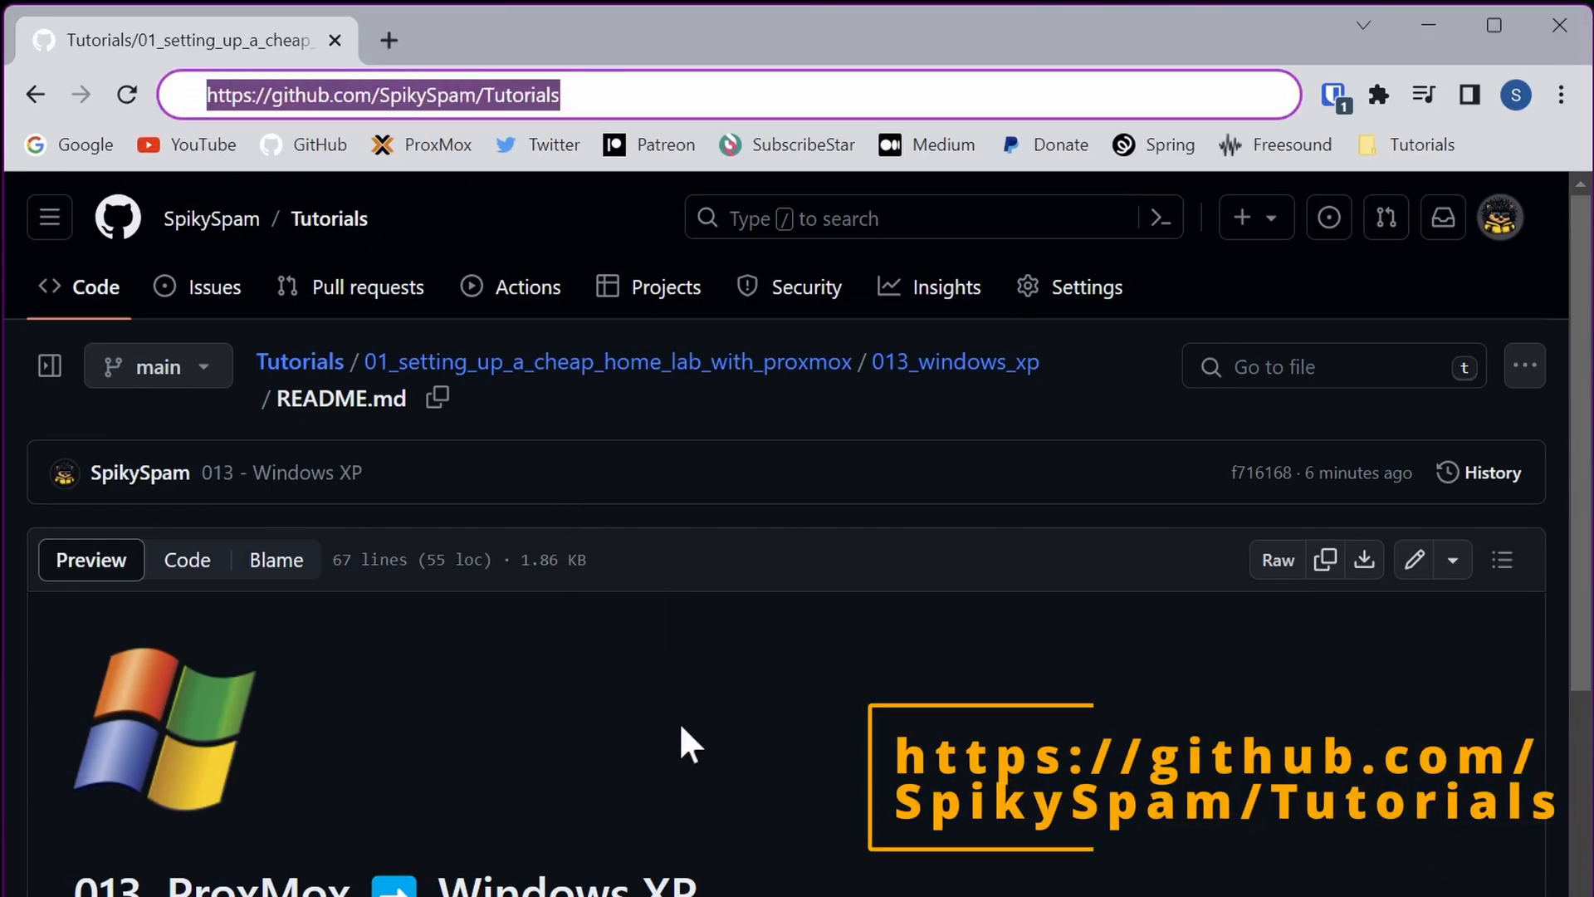
# Step: Scroll through the Windows XP setup guide in the repository README
pyautogui.scroll(-20, 650, 768)
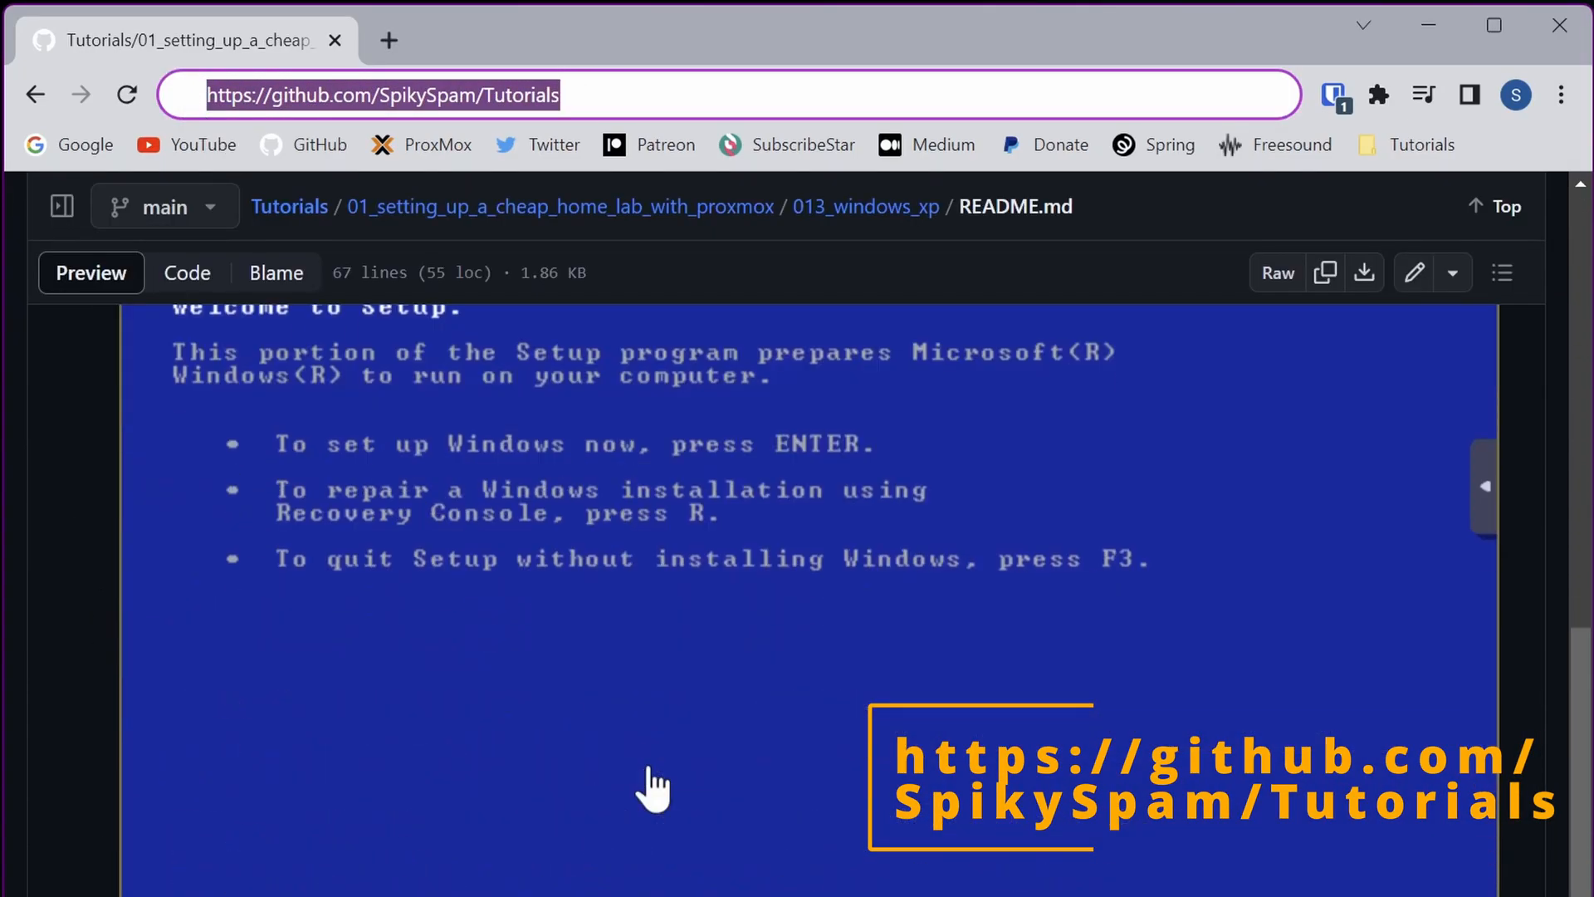
pyautogui.scroll(-20, 650, 784)
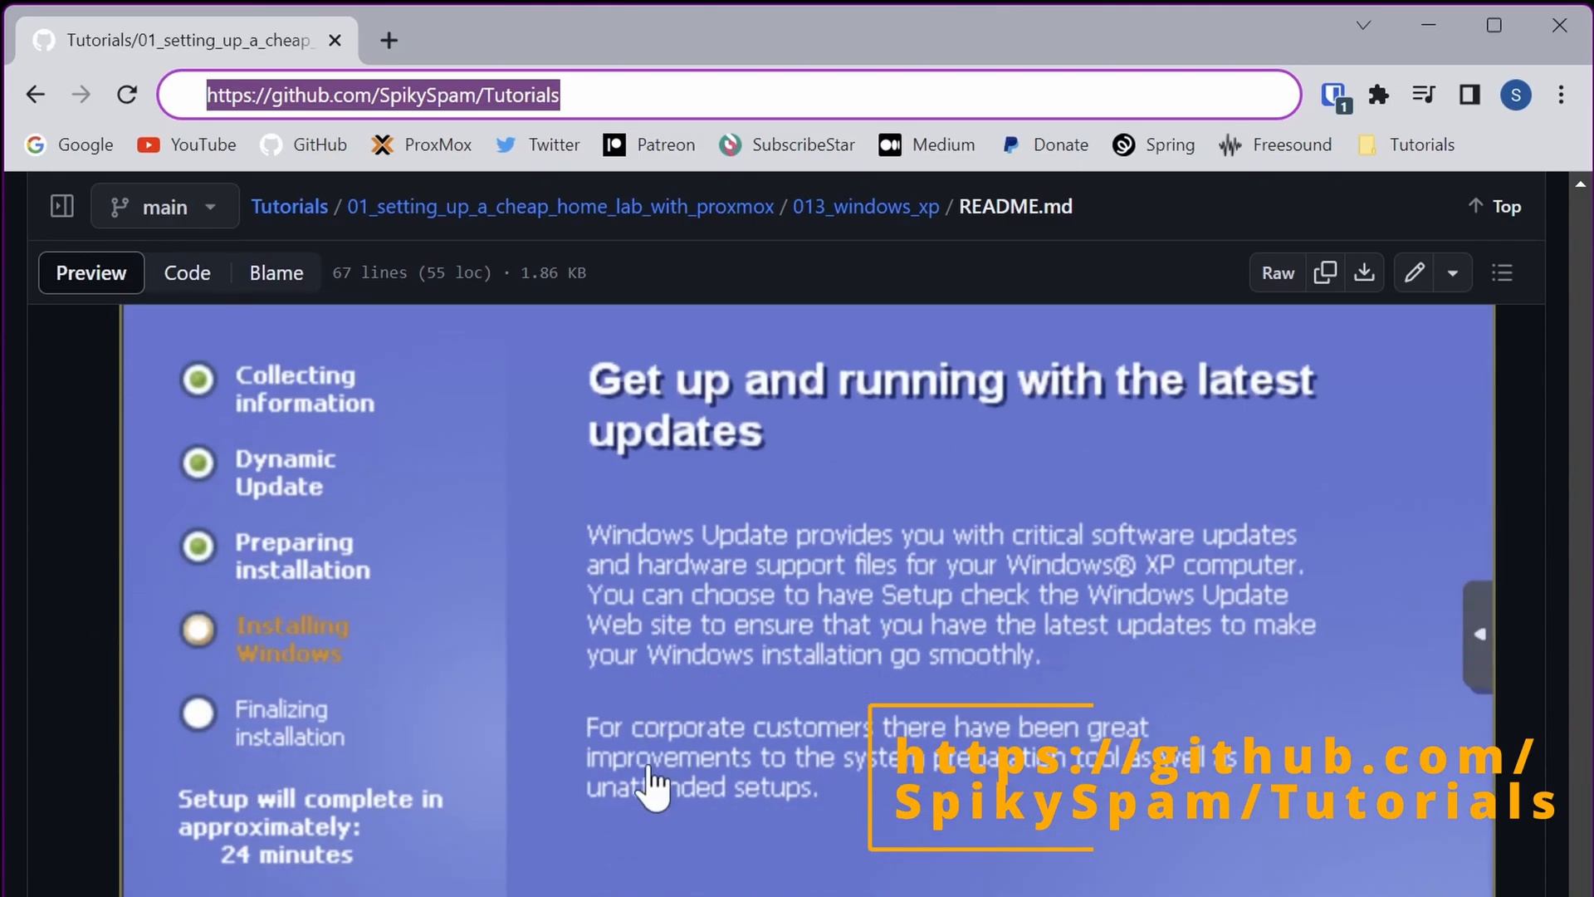
pyautogui.scroll(-10, 652, 787)
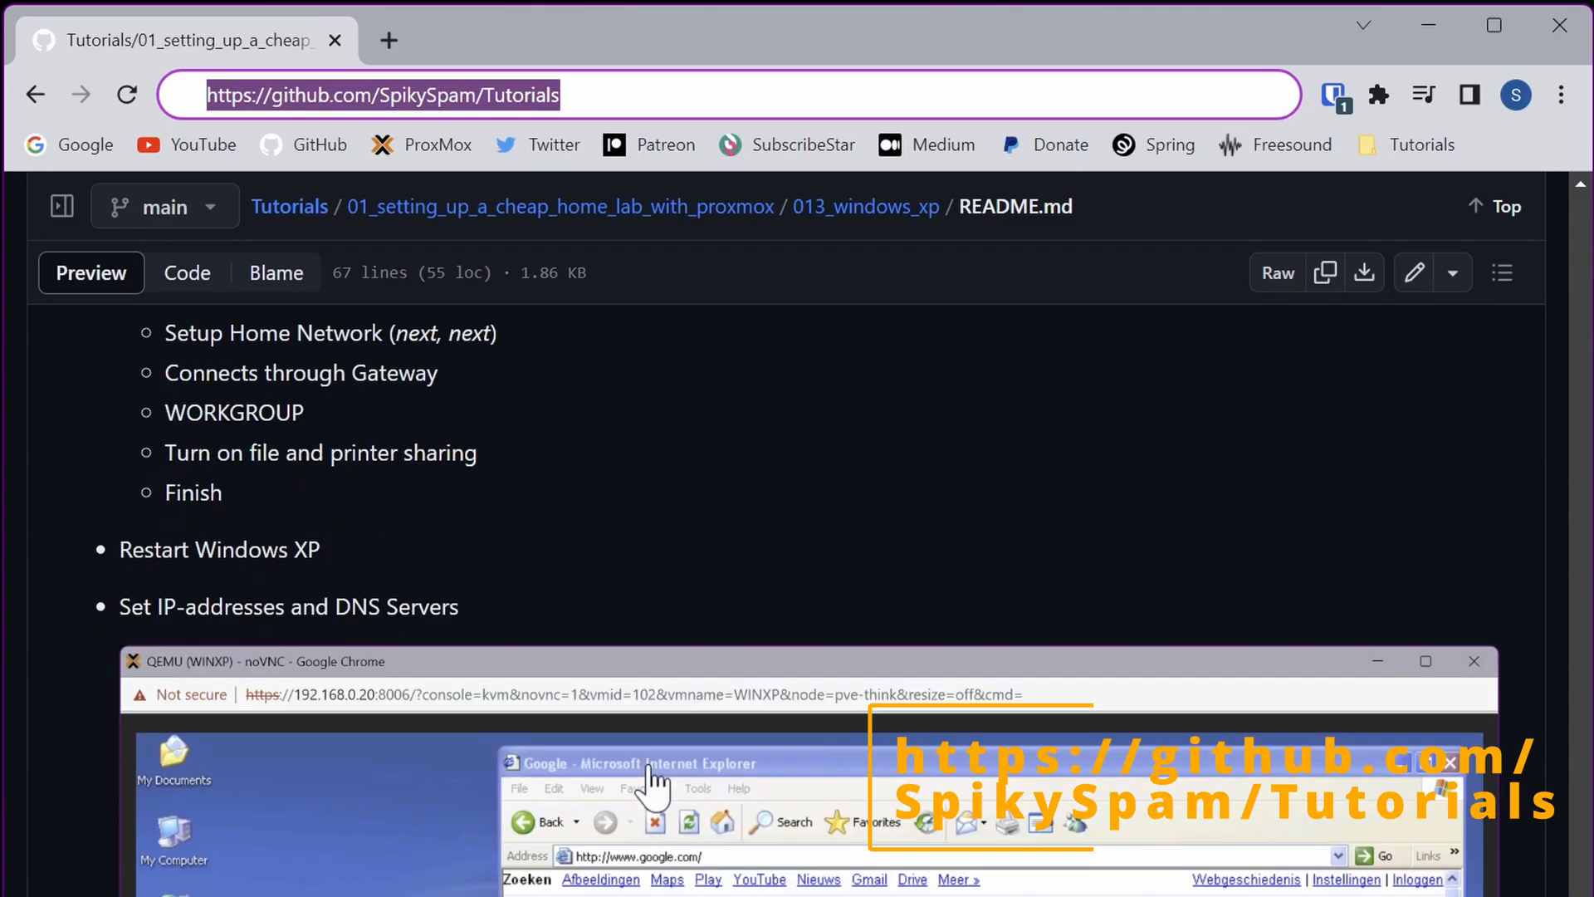
pyautogui.scroll(20, 654, 889)
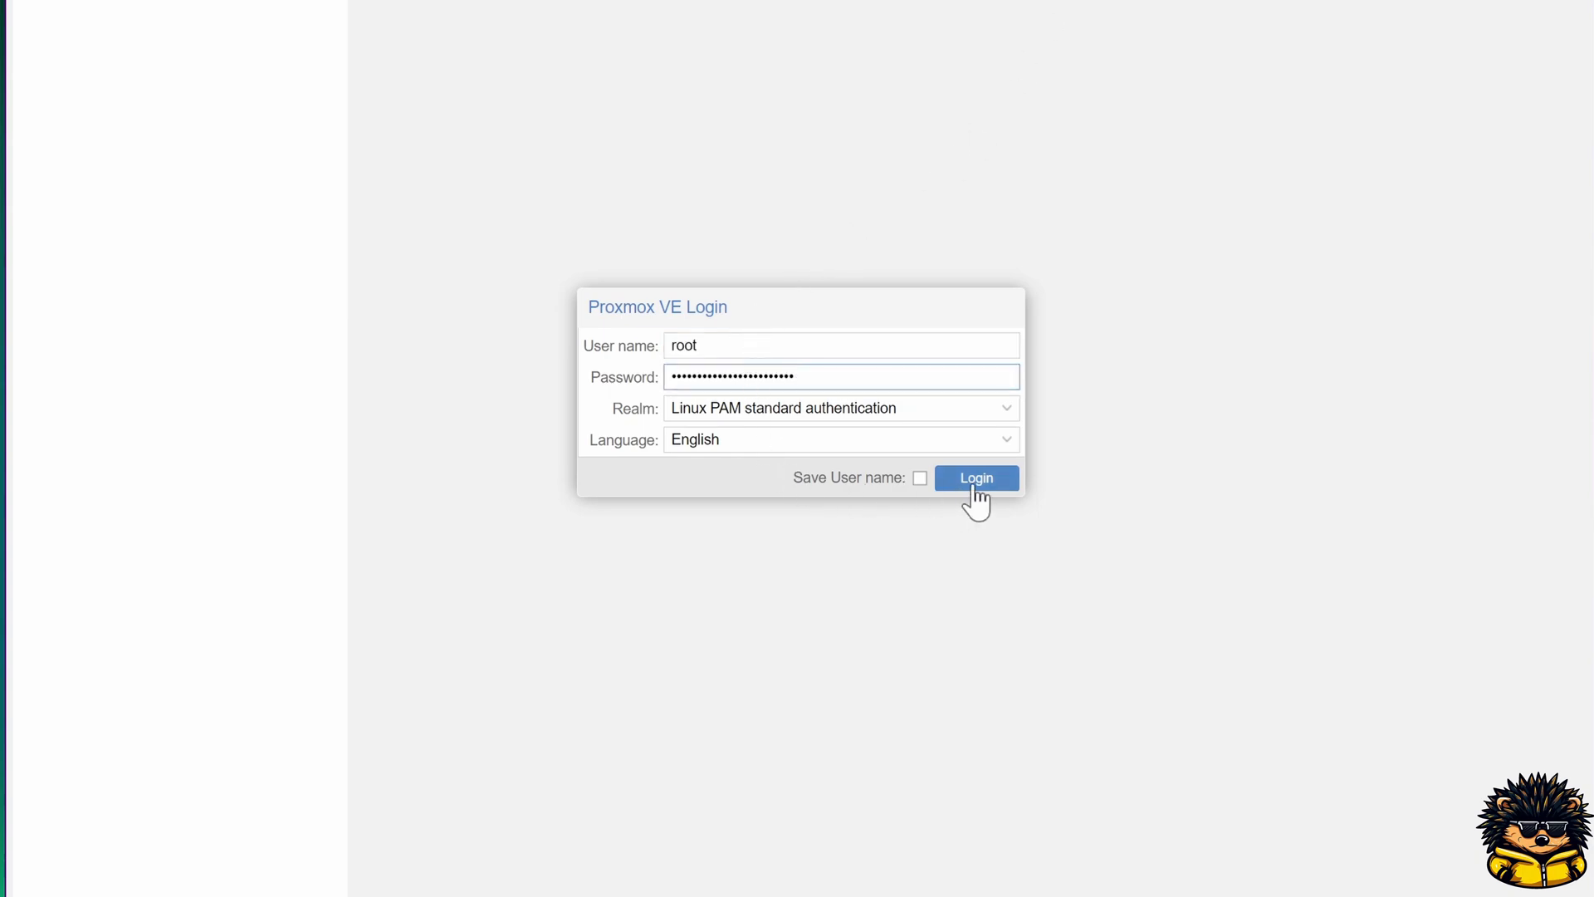
# Step: Log in to Proxmox VE as root and open the ISO images of the local storage on node pve-think
pyautogui.click(984, 477)
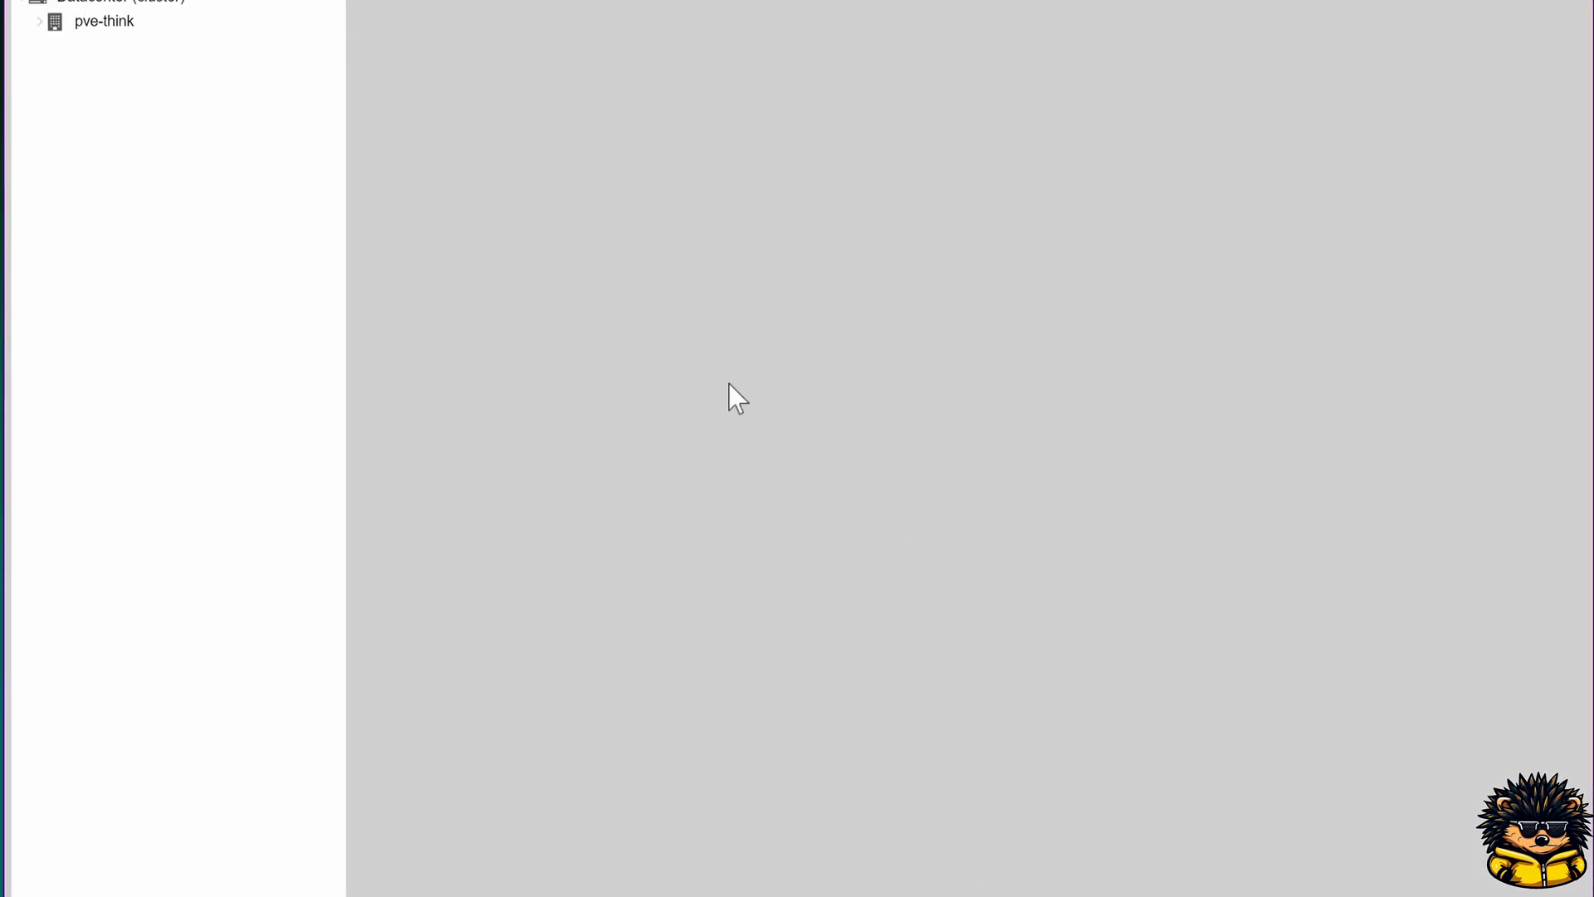
pyautogui.click(76, 249)
pyautogui.click(37, 246)
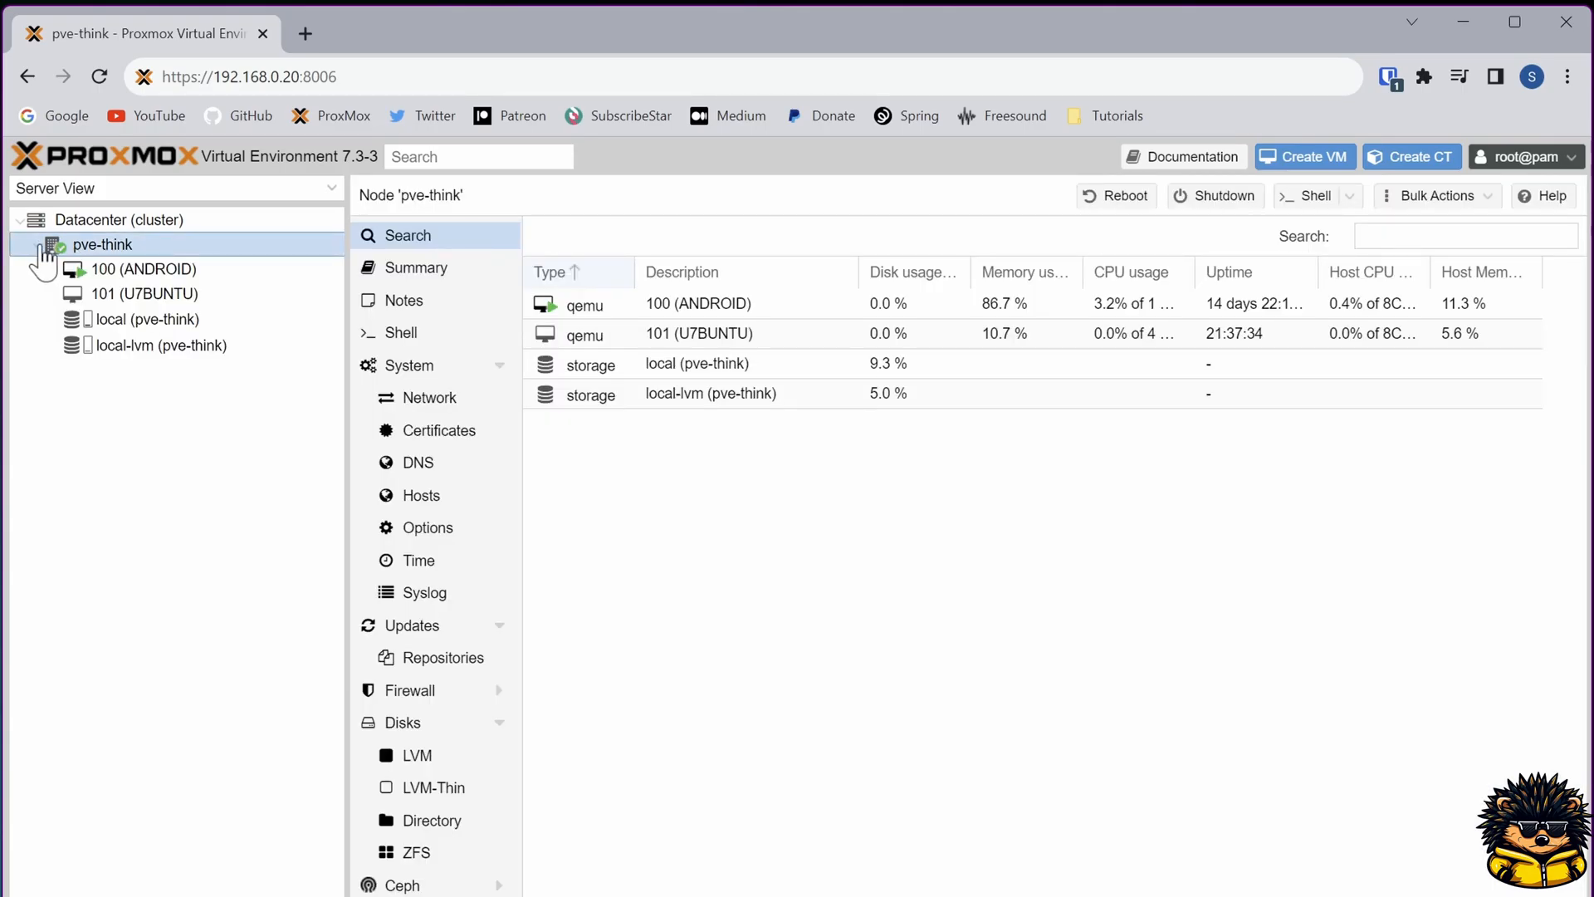
pyautogui.click(104, 321)
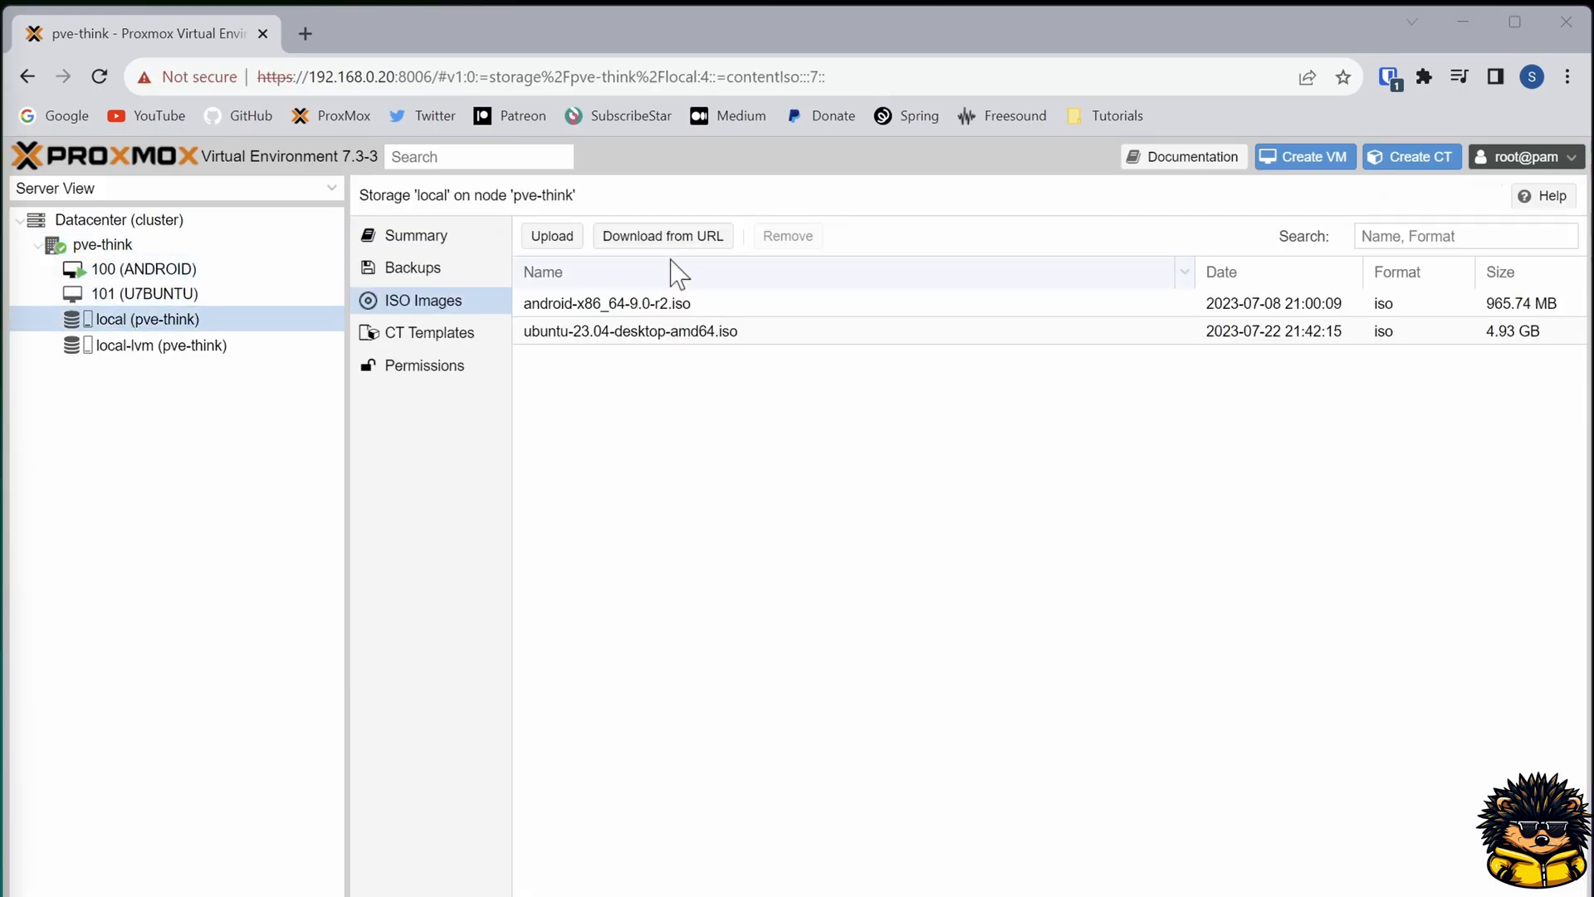
# Step: Download the Windows XP ISO from the archive.org URL into local storage with file name WinXP.iso
pyautogui.click(668, 238)
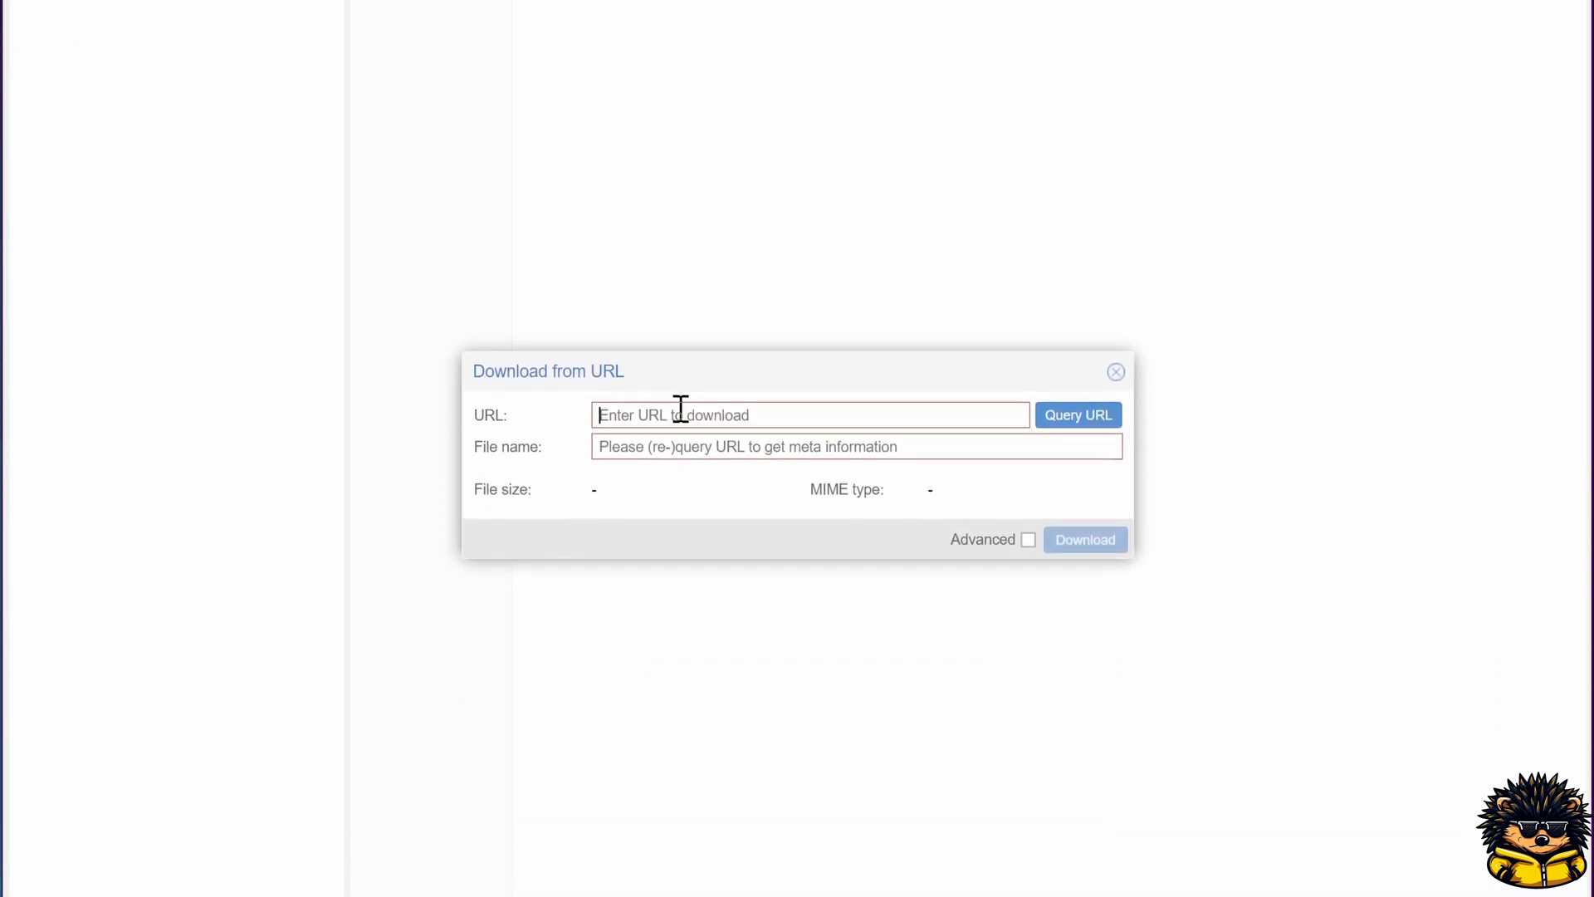
pyautogui.hotkey('ctrl', 'v')
pyautogui.click(935, 451)
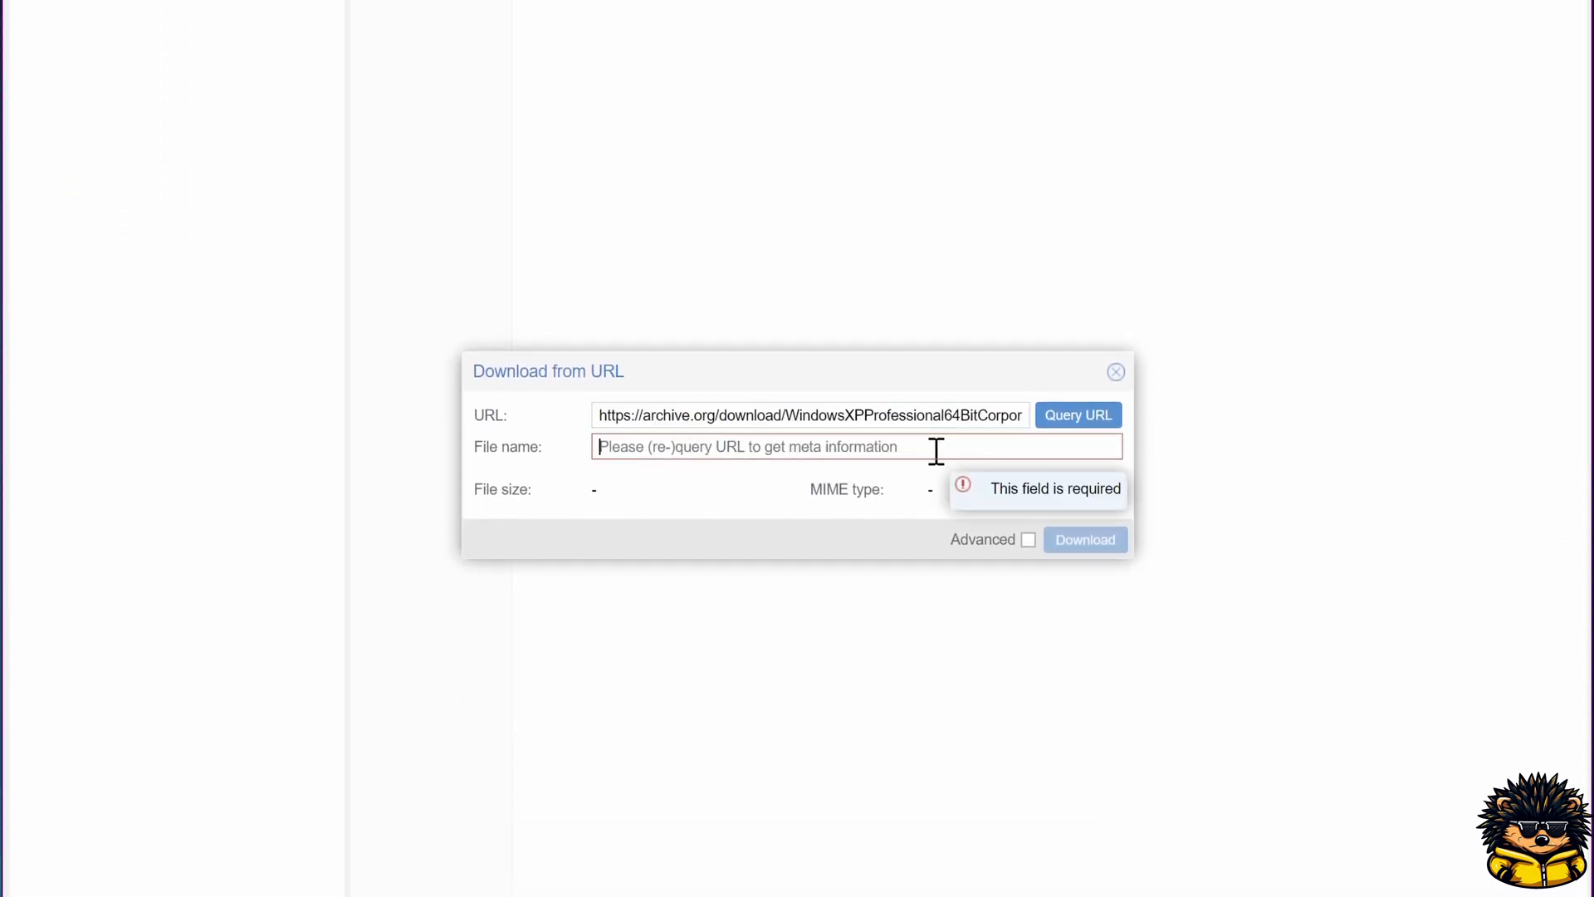
pyautogui.write('WinXP.iso')
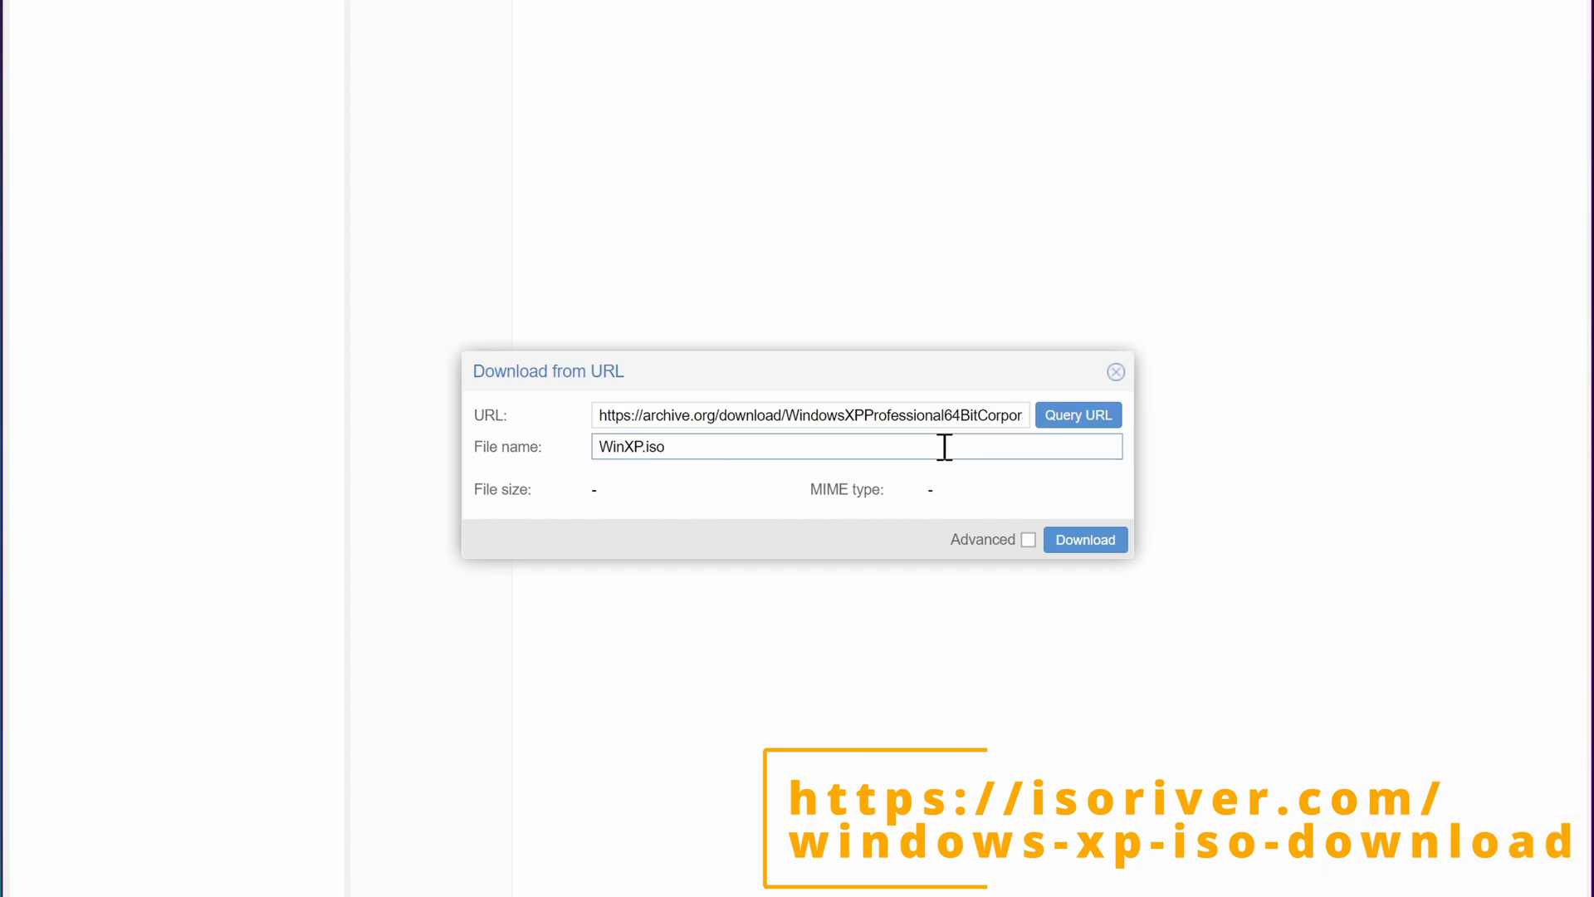
pyautogui.click(1074, 544)
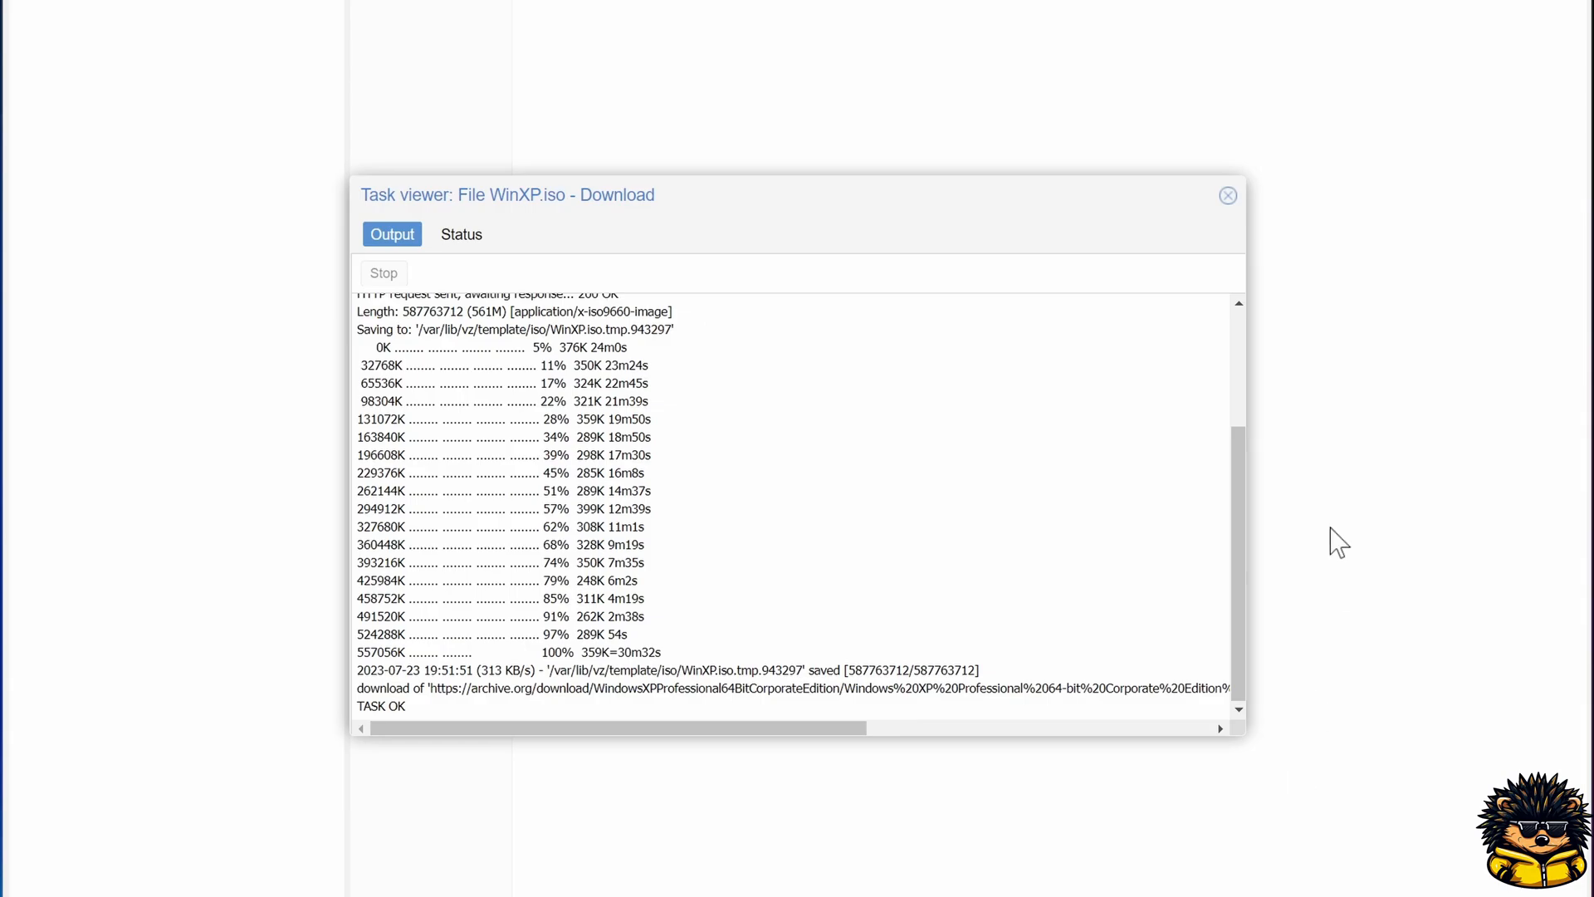
pyautogui.click(1228, 196)
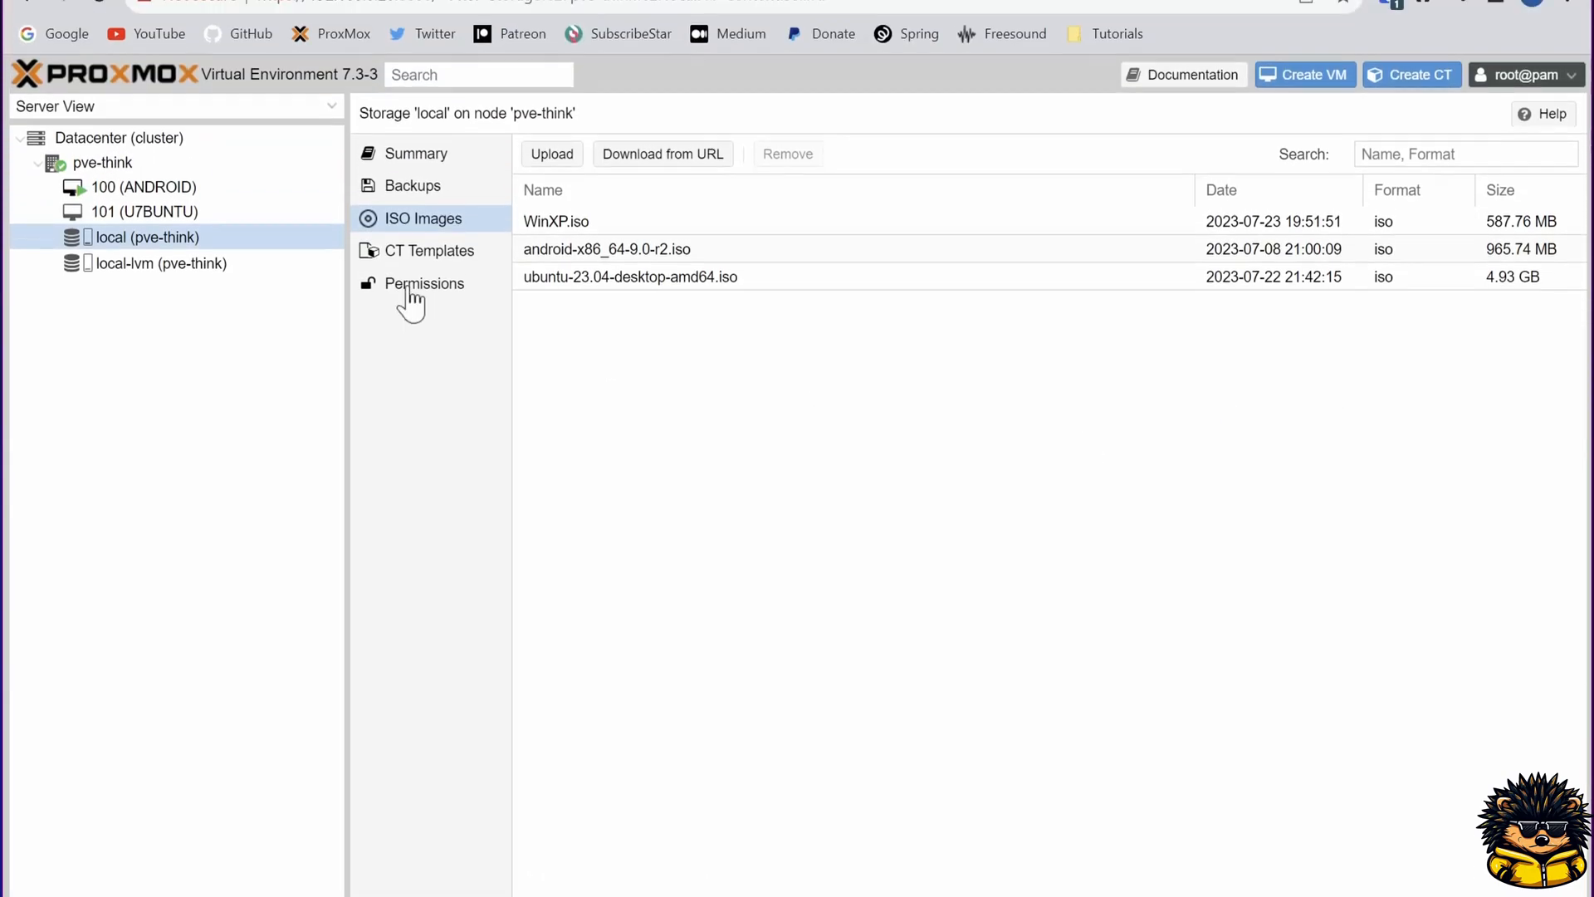
# Step: Start creating a virtual machine on node pve-think named WIN-XP
pyautogui.rightClick(118, 3)
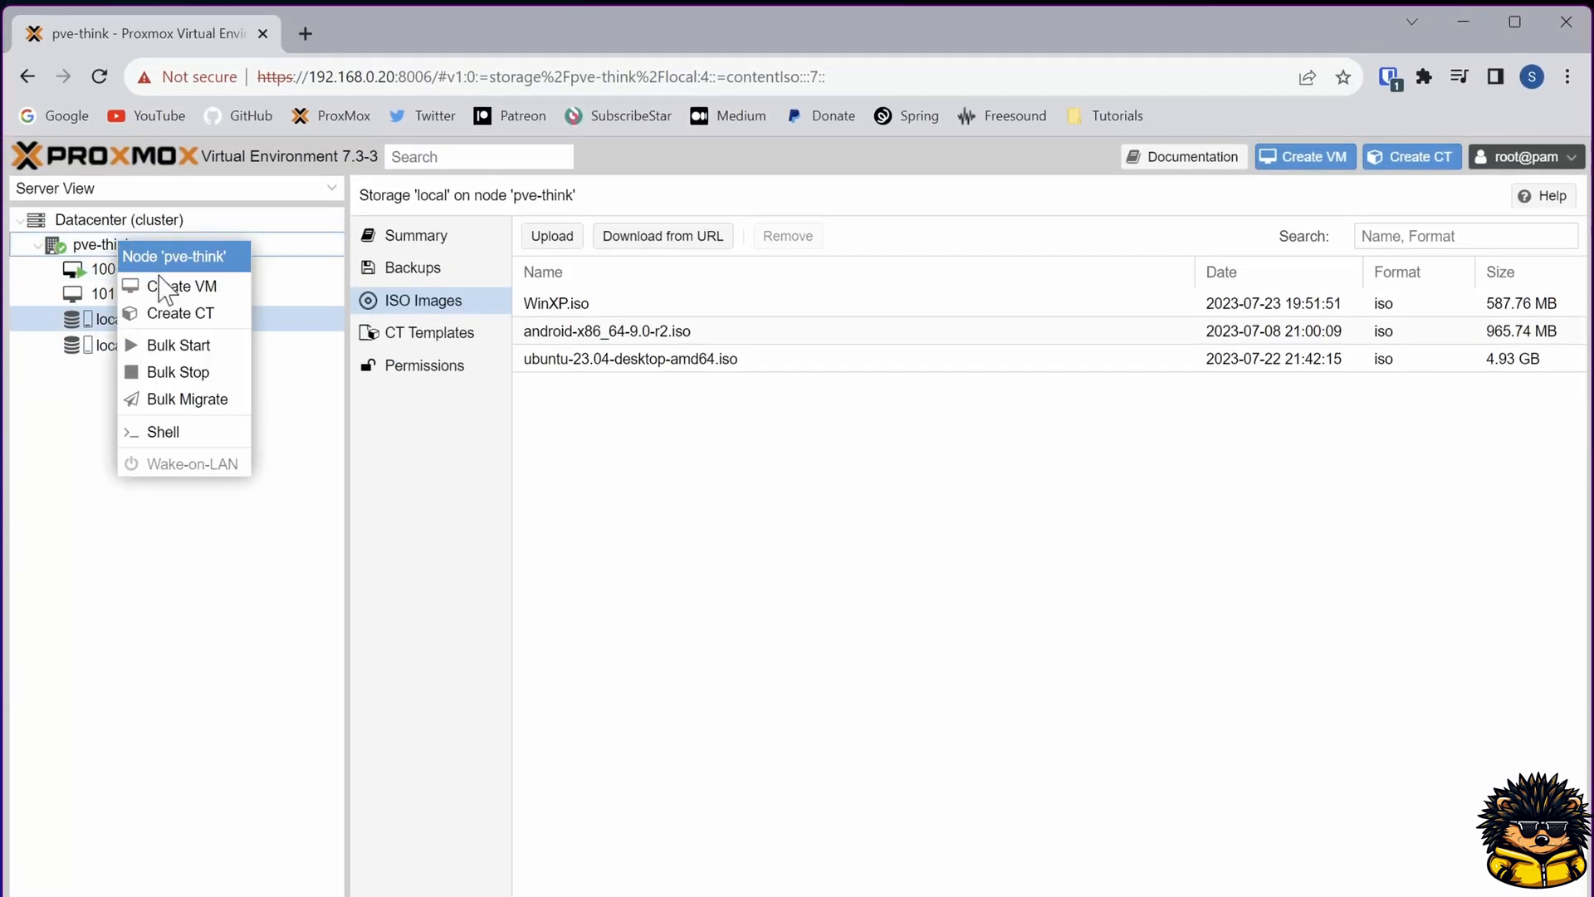
pyautogui.click(170, 286)
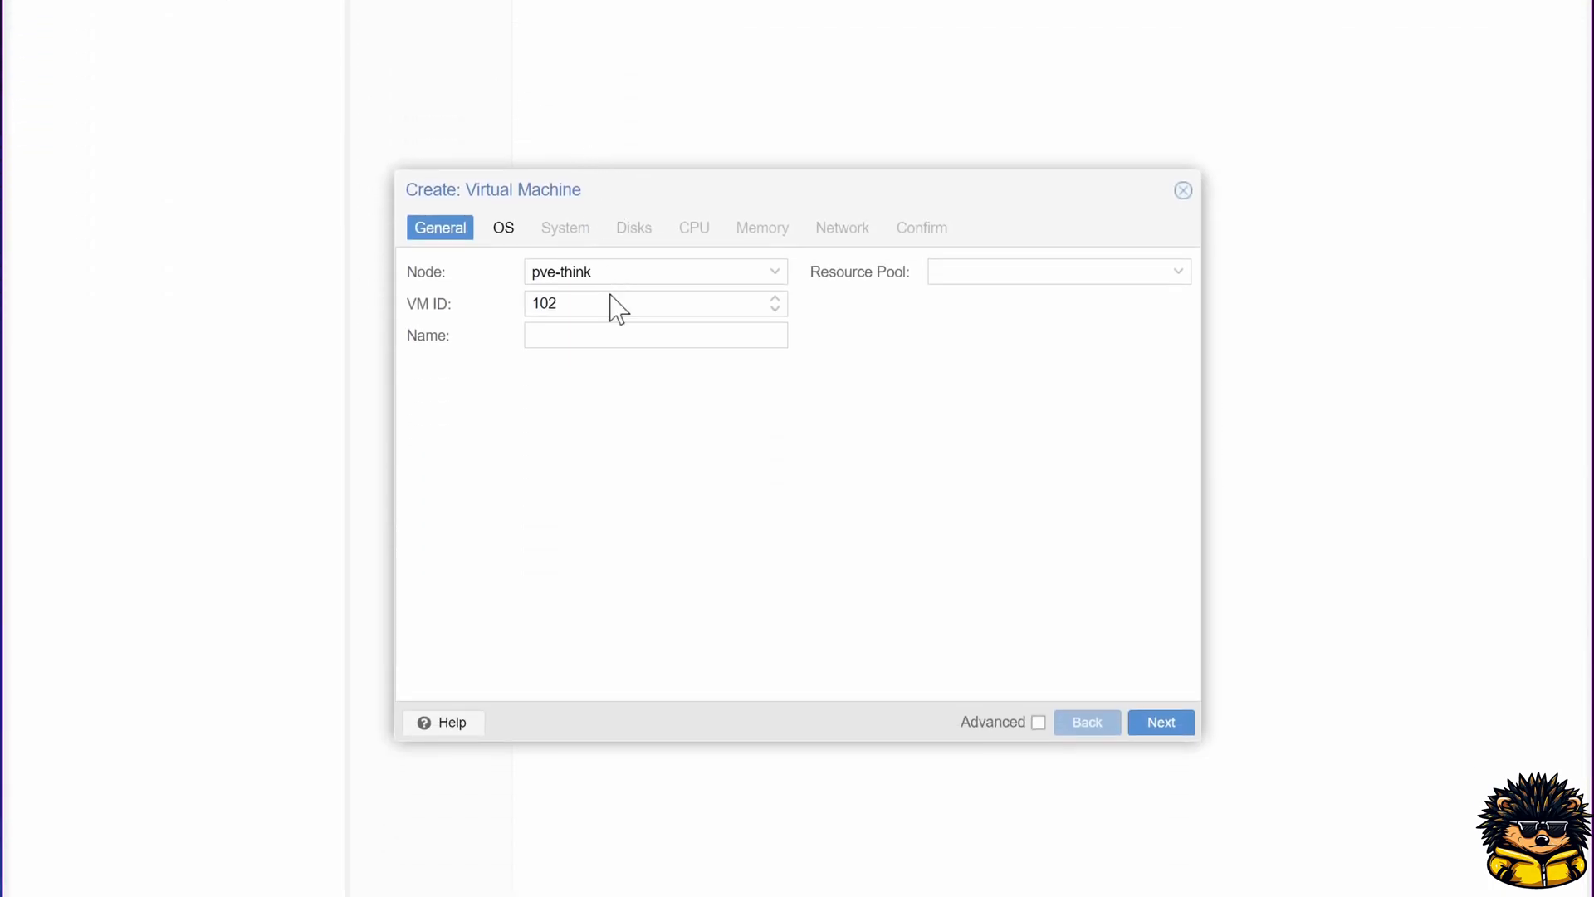
pyautogui.click(611, 387)
pyautogui.write('WIN-XP')
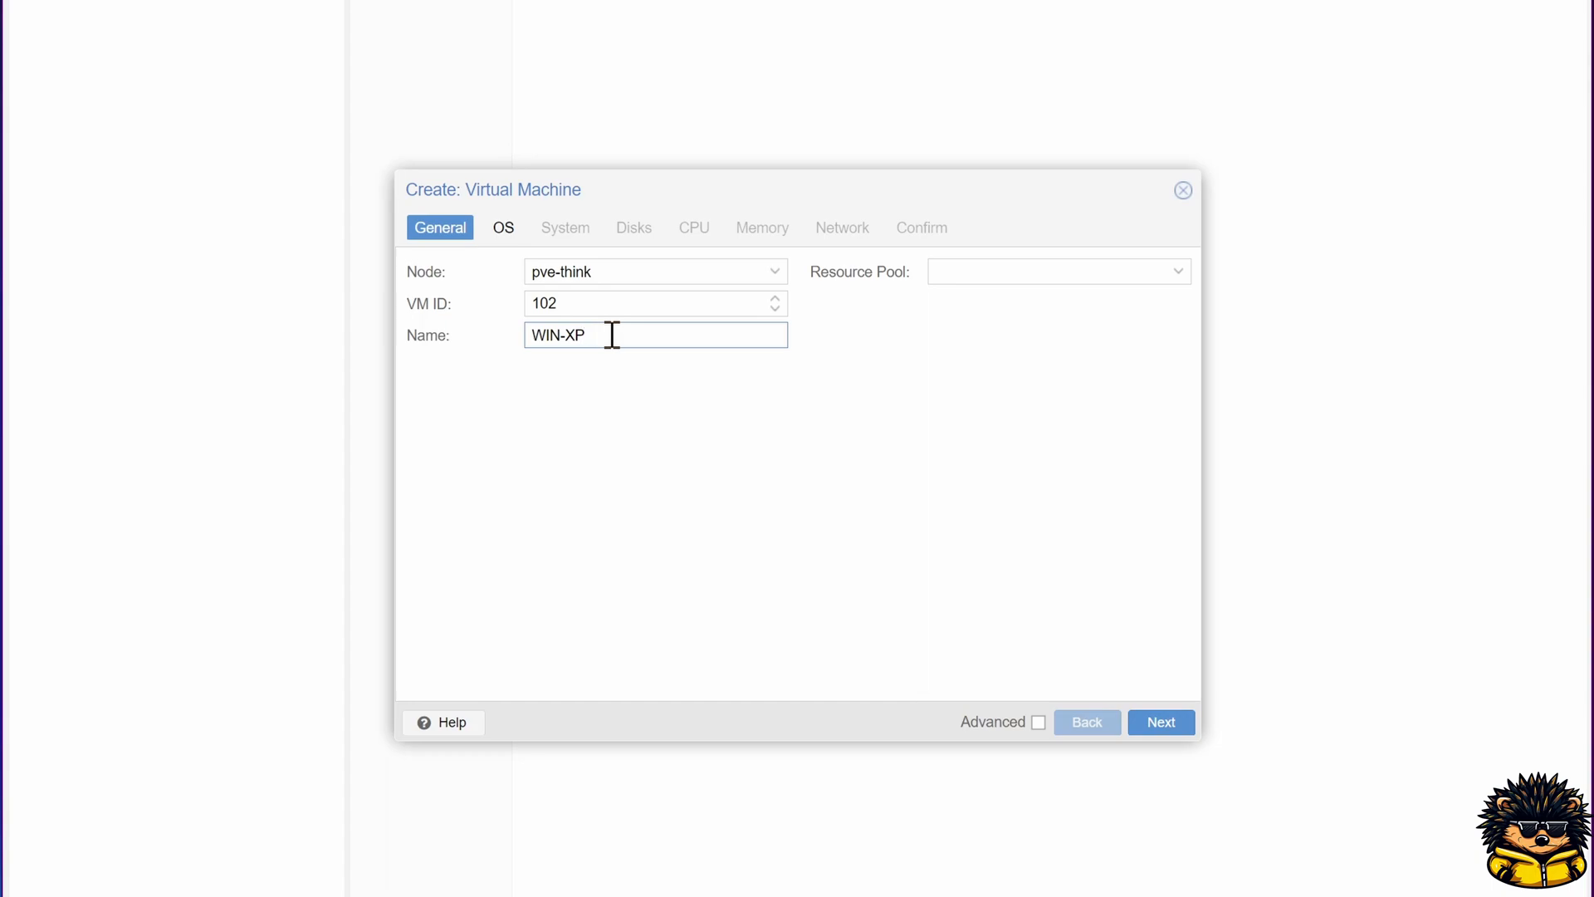
pyautogui.click(1163, 724)
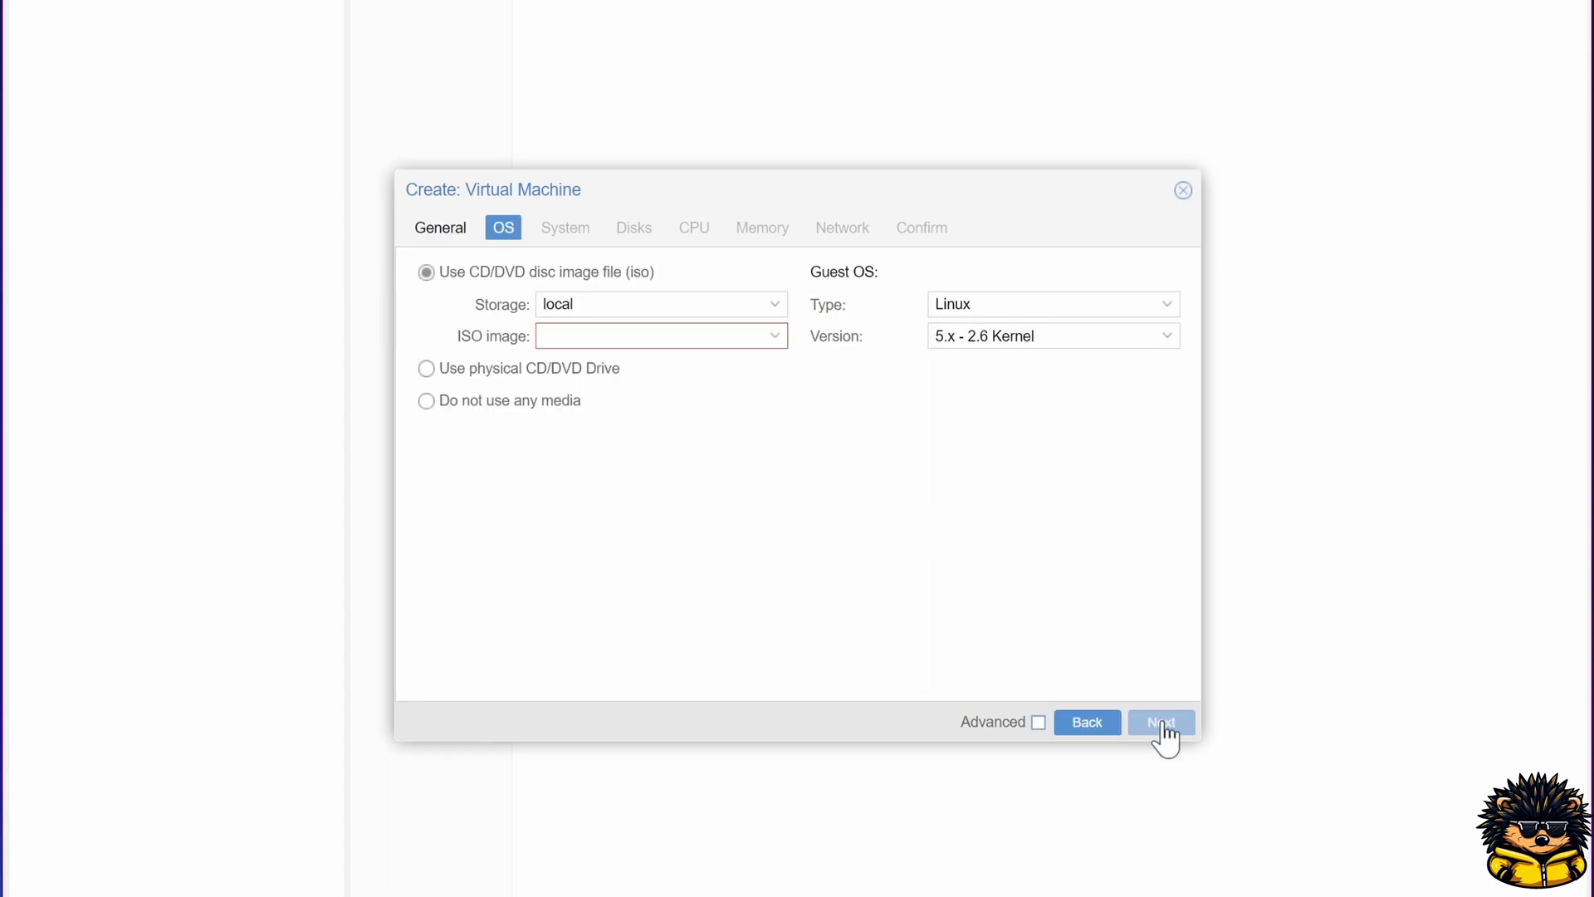
# Step: Select WinXP.iso as the install image and set the guest OS to Microsoft Windows XP/2003
pyautogui.click(776, 337)
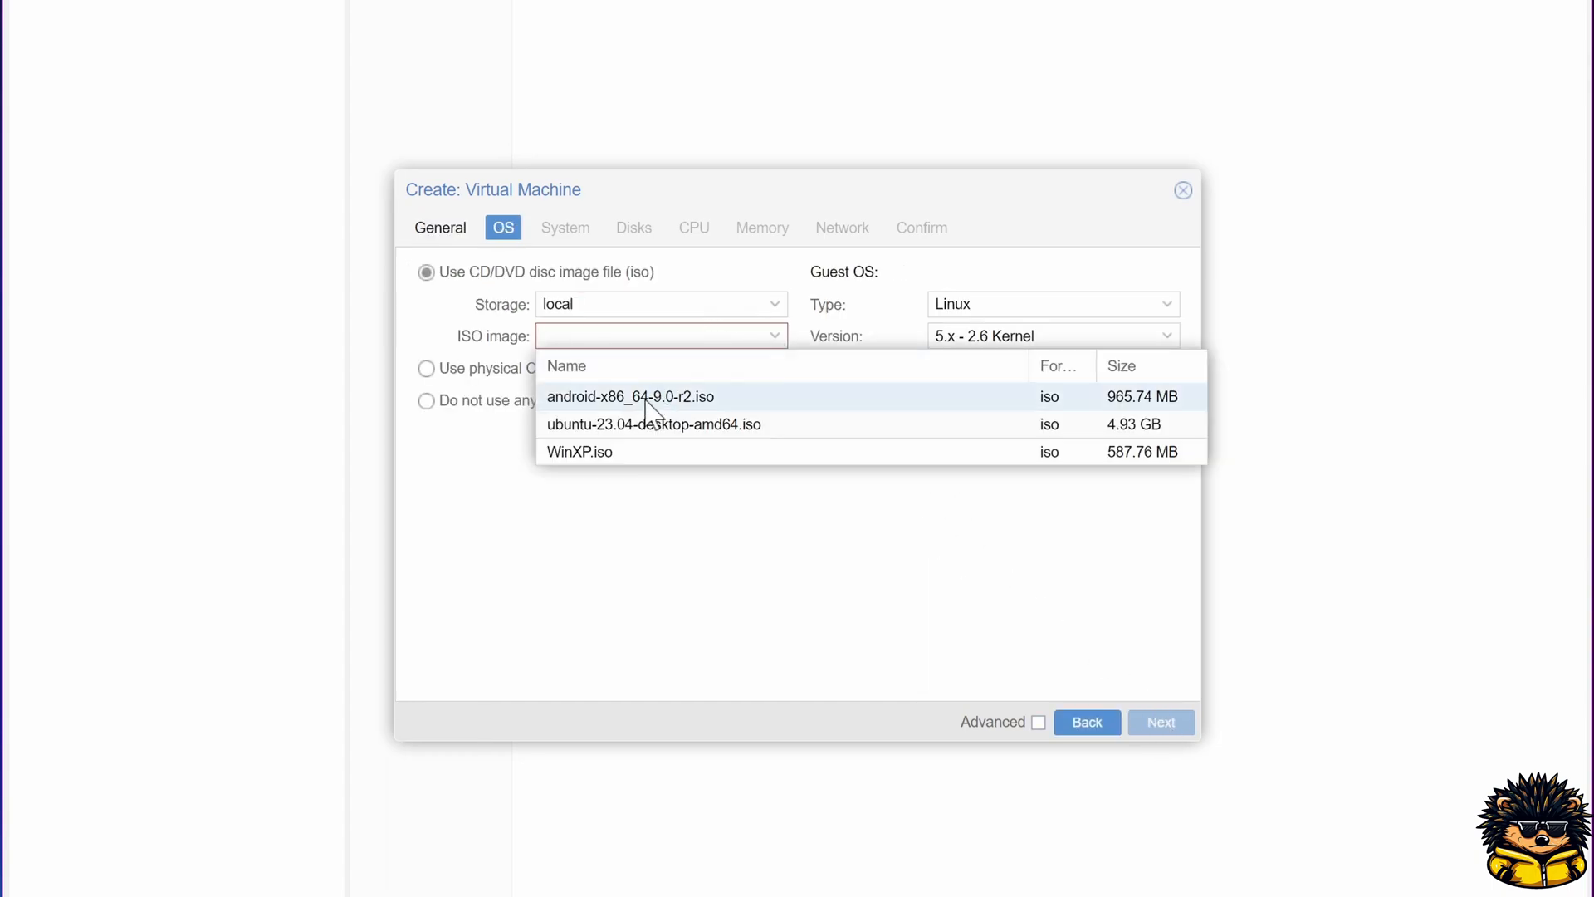
pyautogui.click(621, 454)
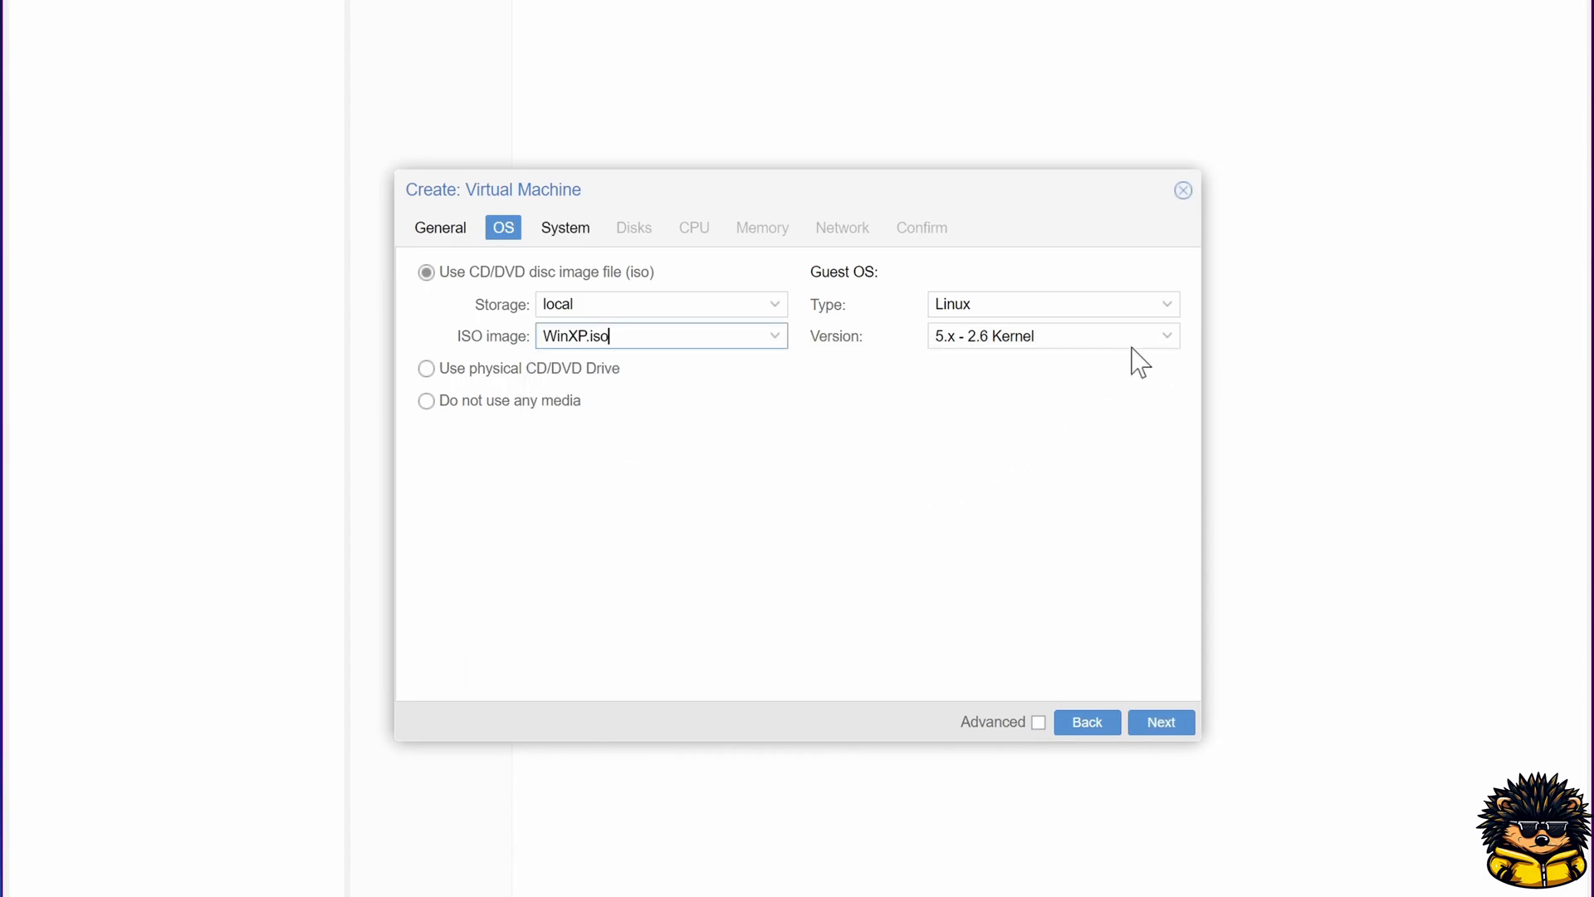
pyautogui.click(1168, 308)
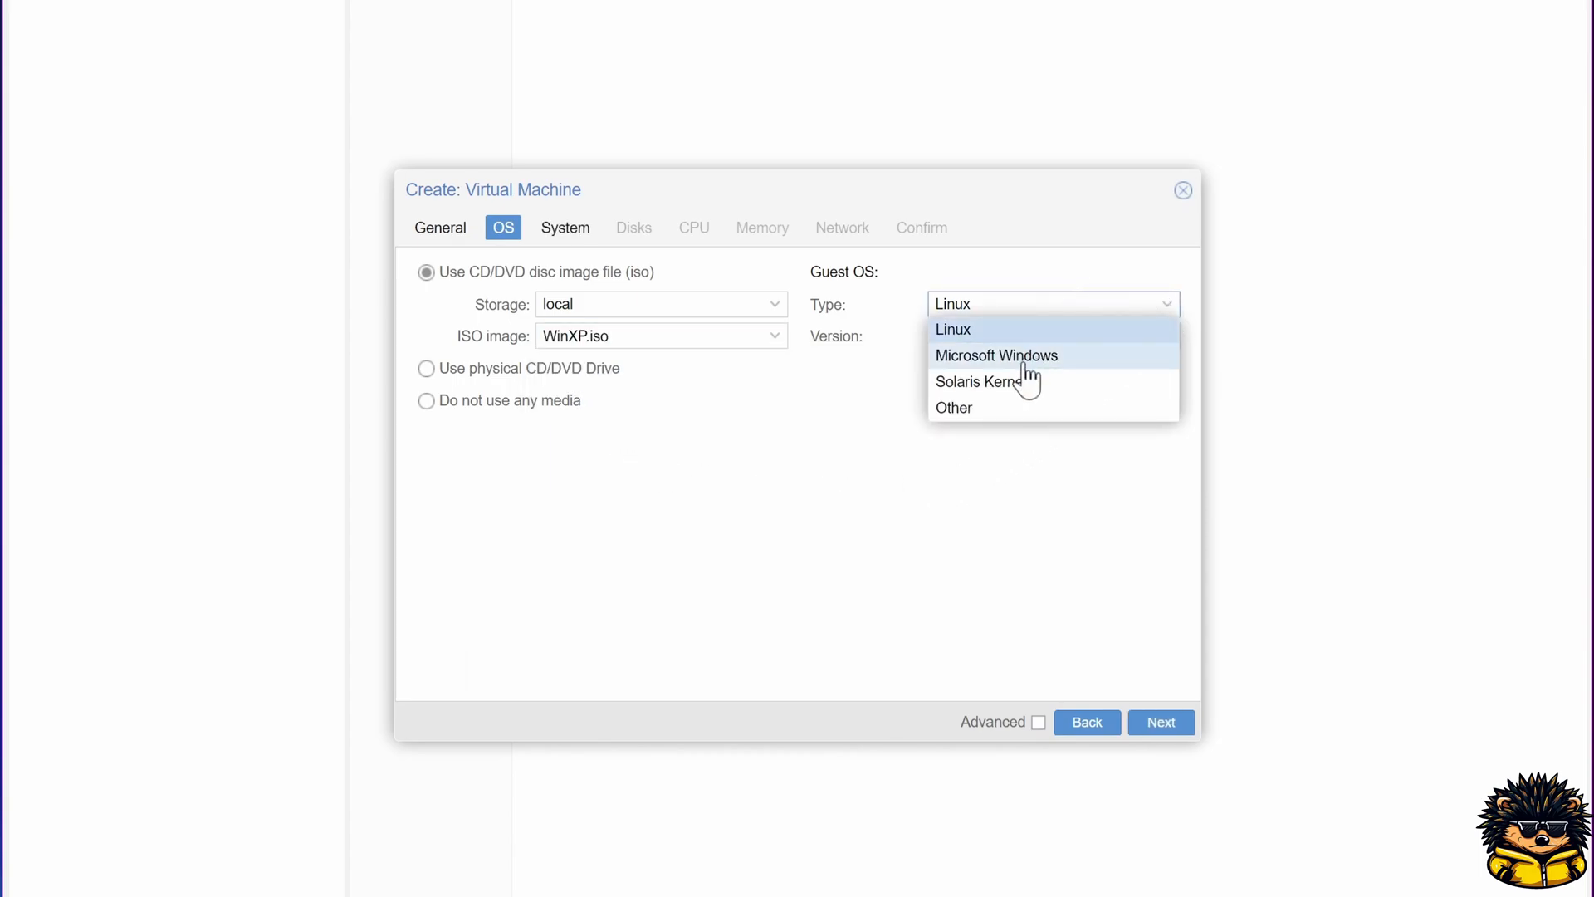
pyautogui.click(1026, 366)
pyautogui.click(1161, 337)
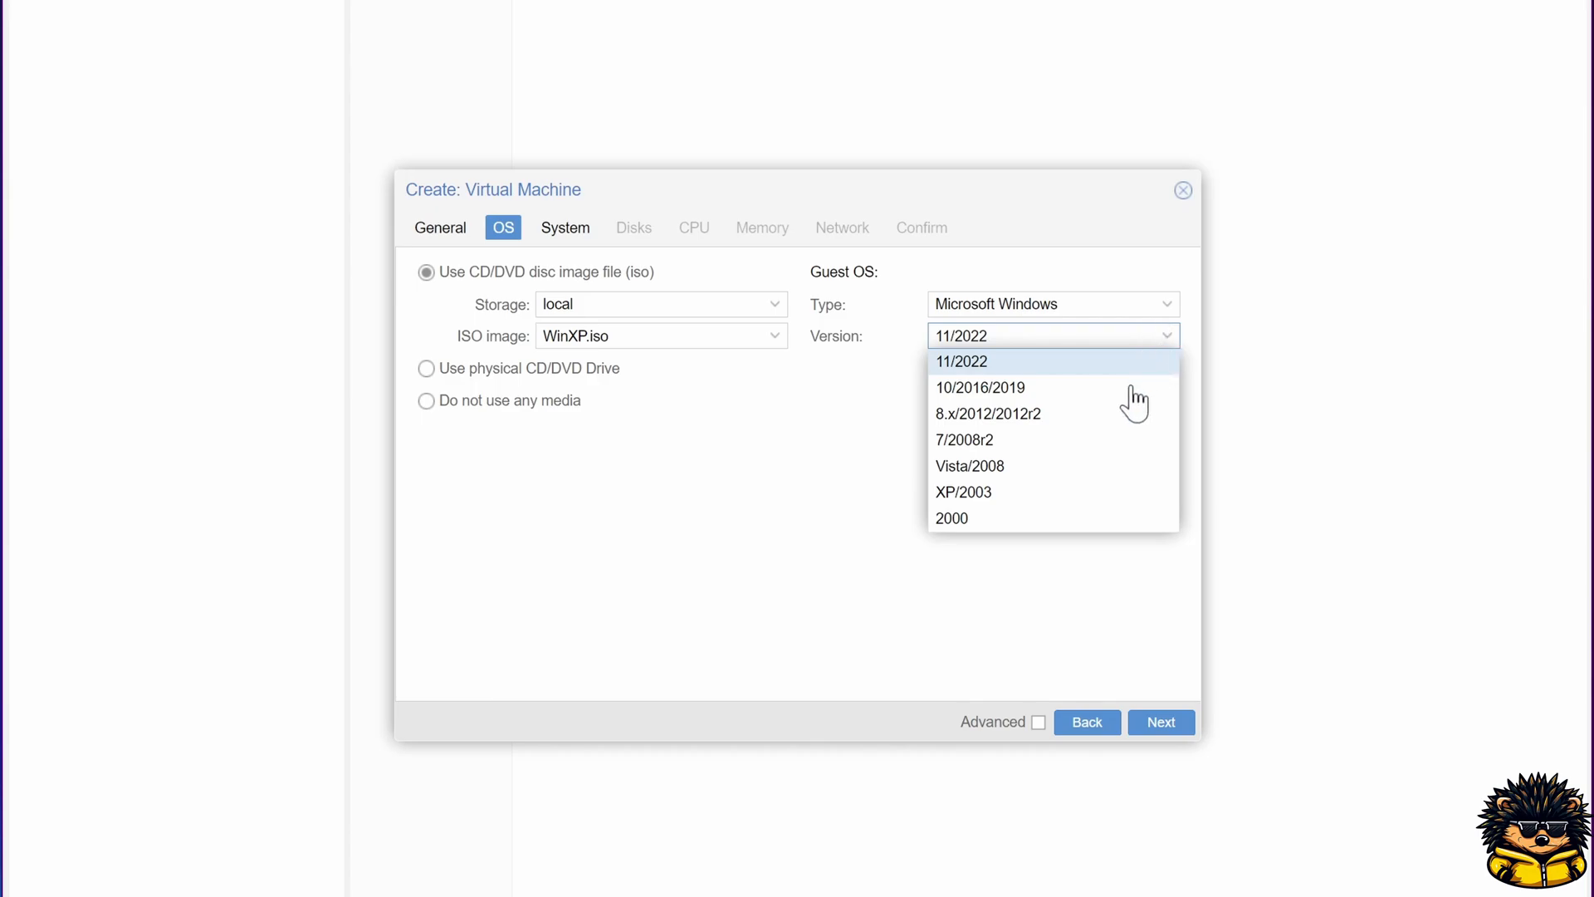
pyautogui.click(1092, 491)
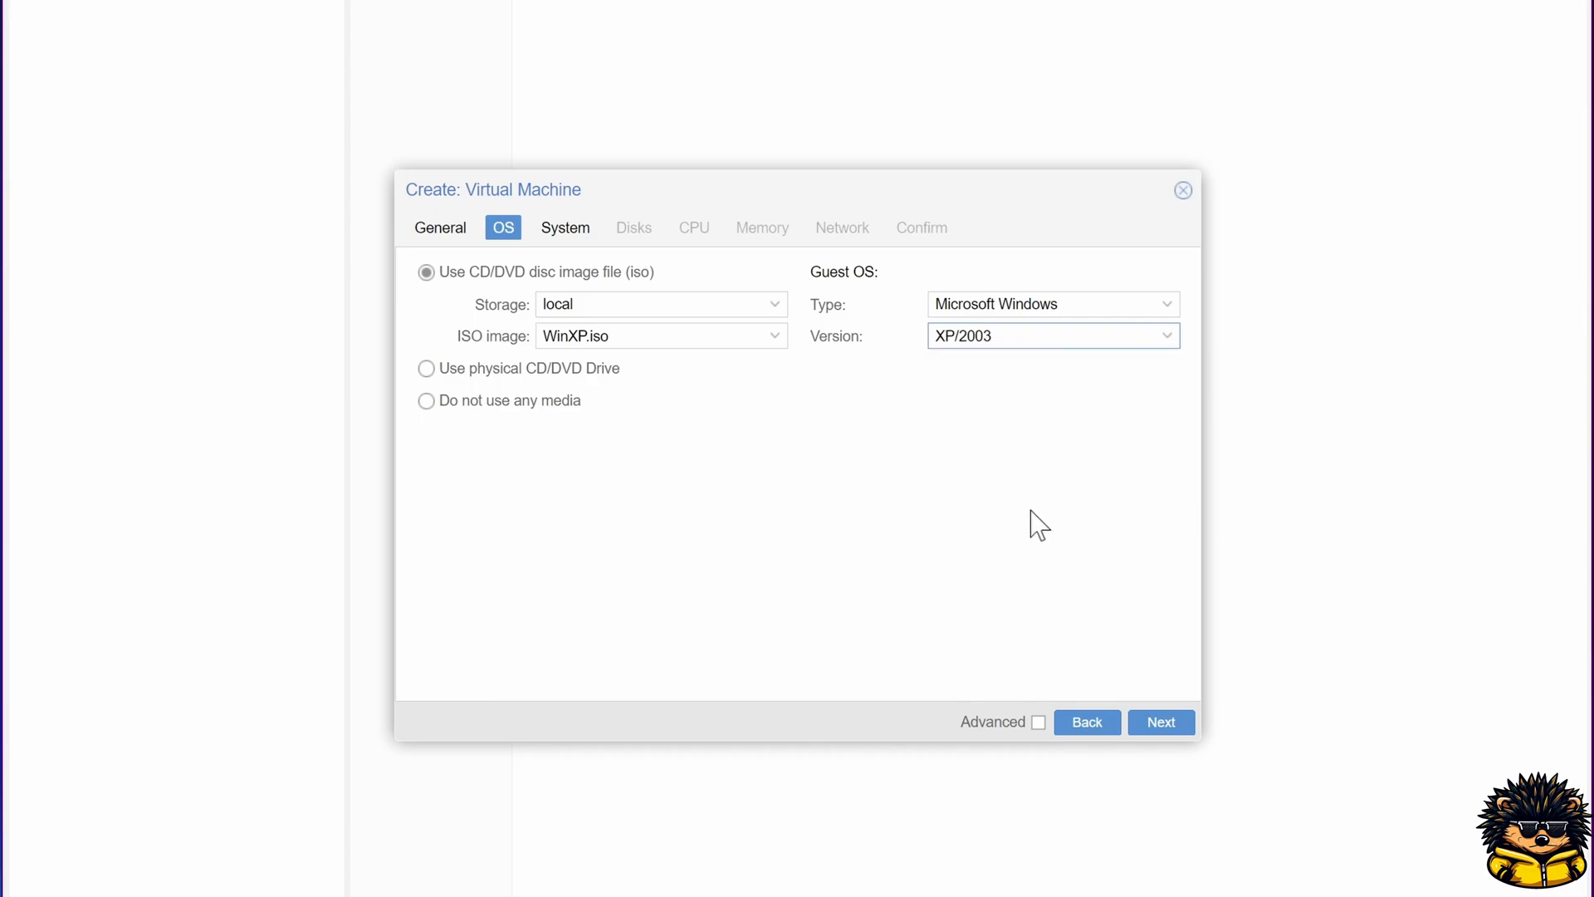
pyautogui.click(1161, 724)
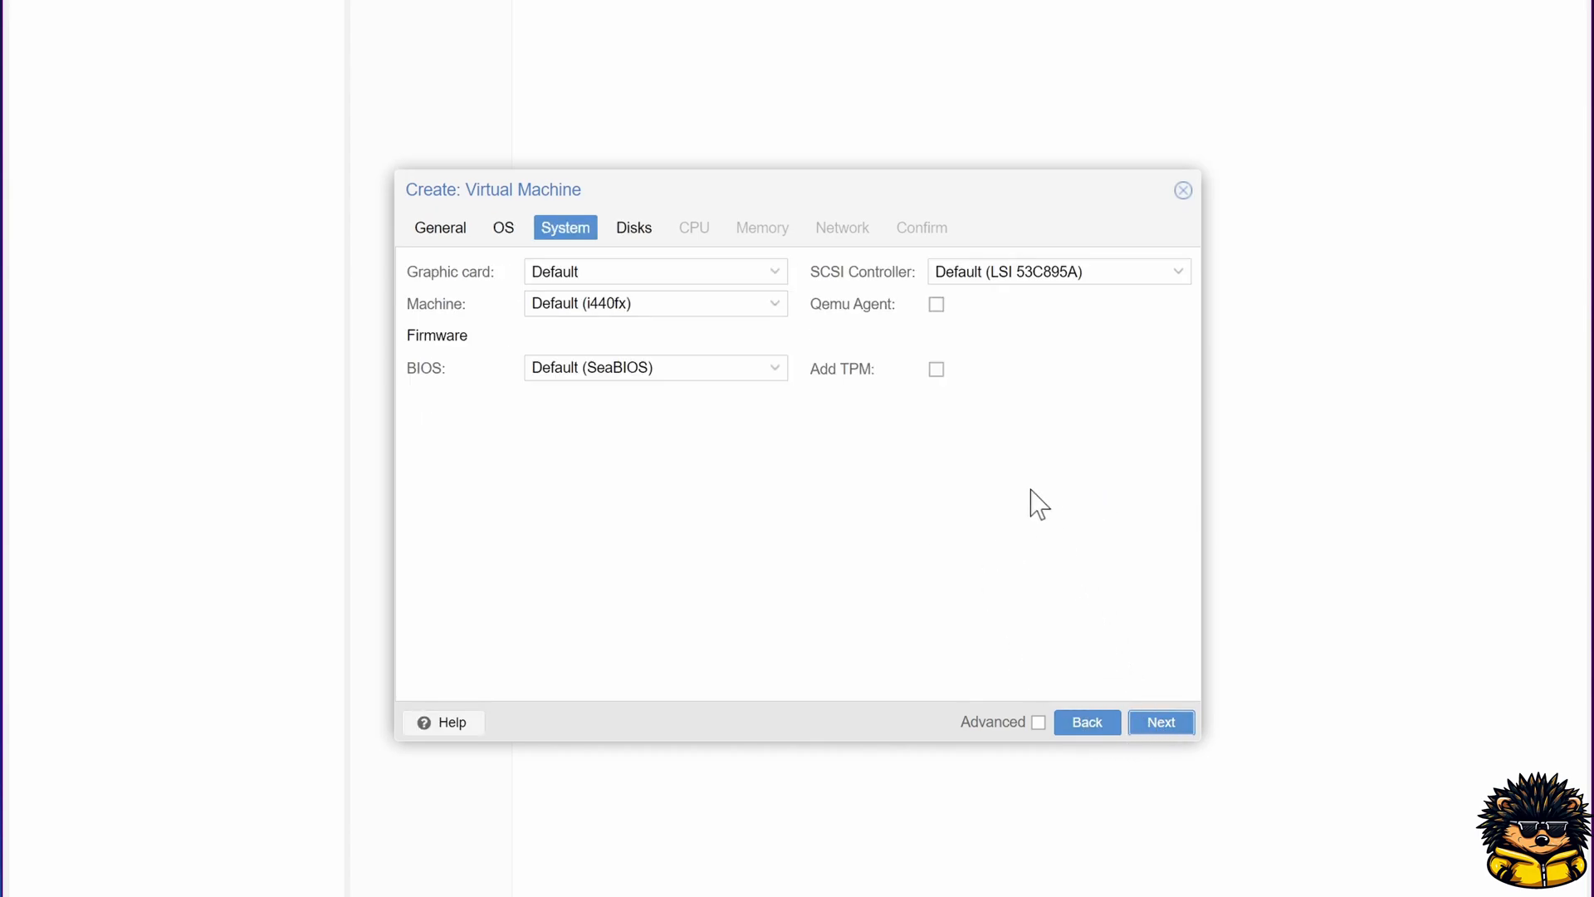
# Step: Enable the Qemu Agent option and accept the default disk settings
pyautogui.click(936, 305)
pyautogui.click(1180, 726)
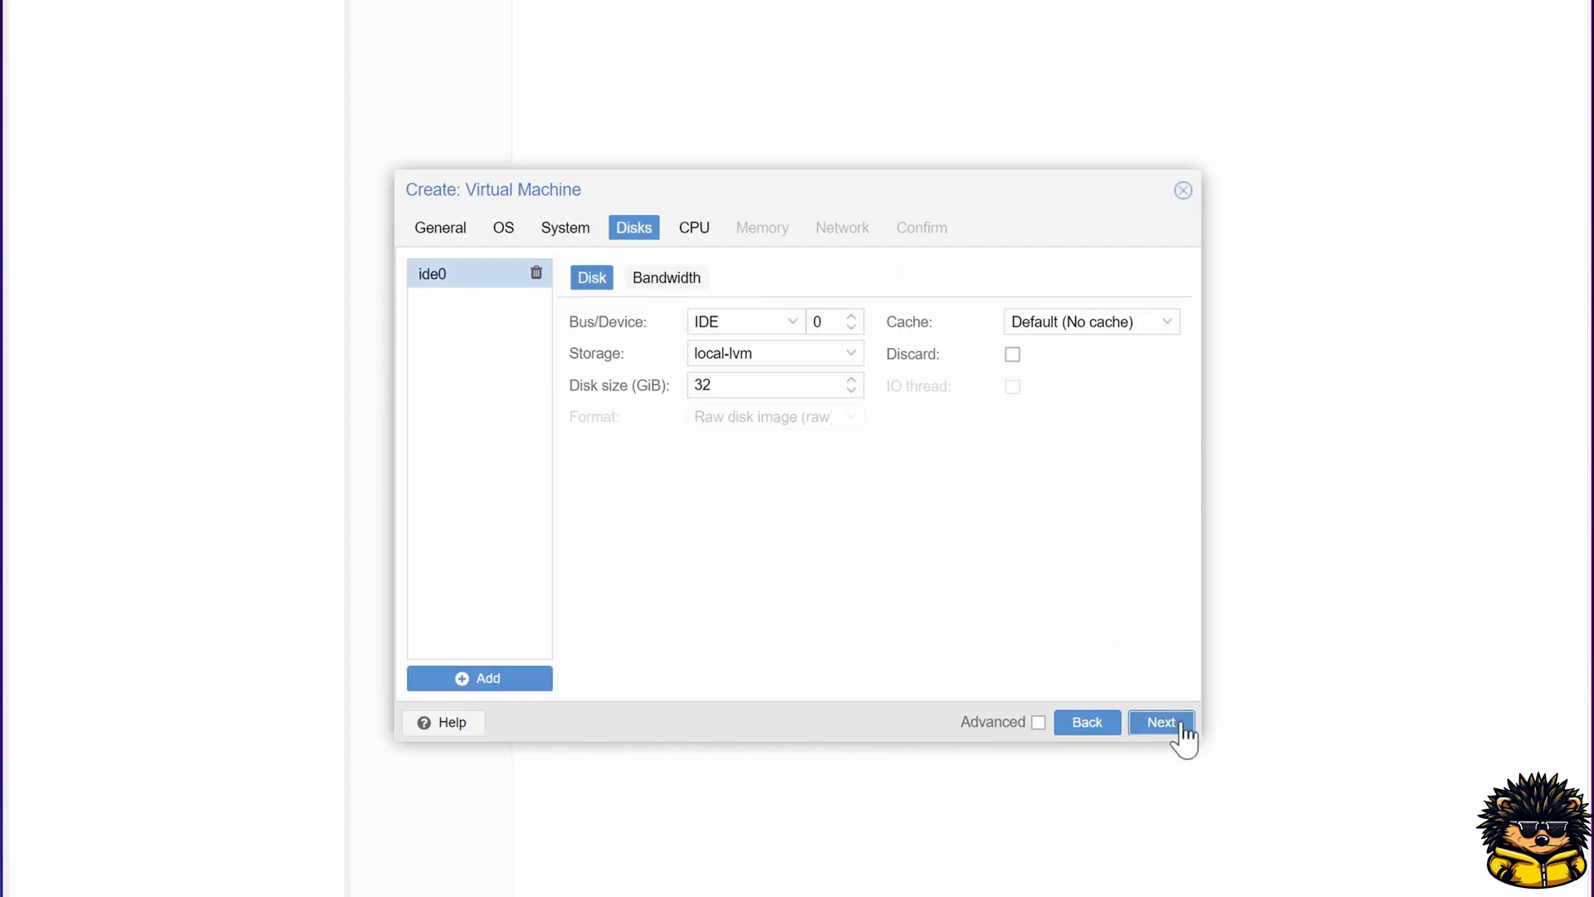
pyautogui.click(1169, 724)
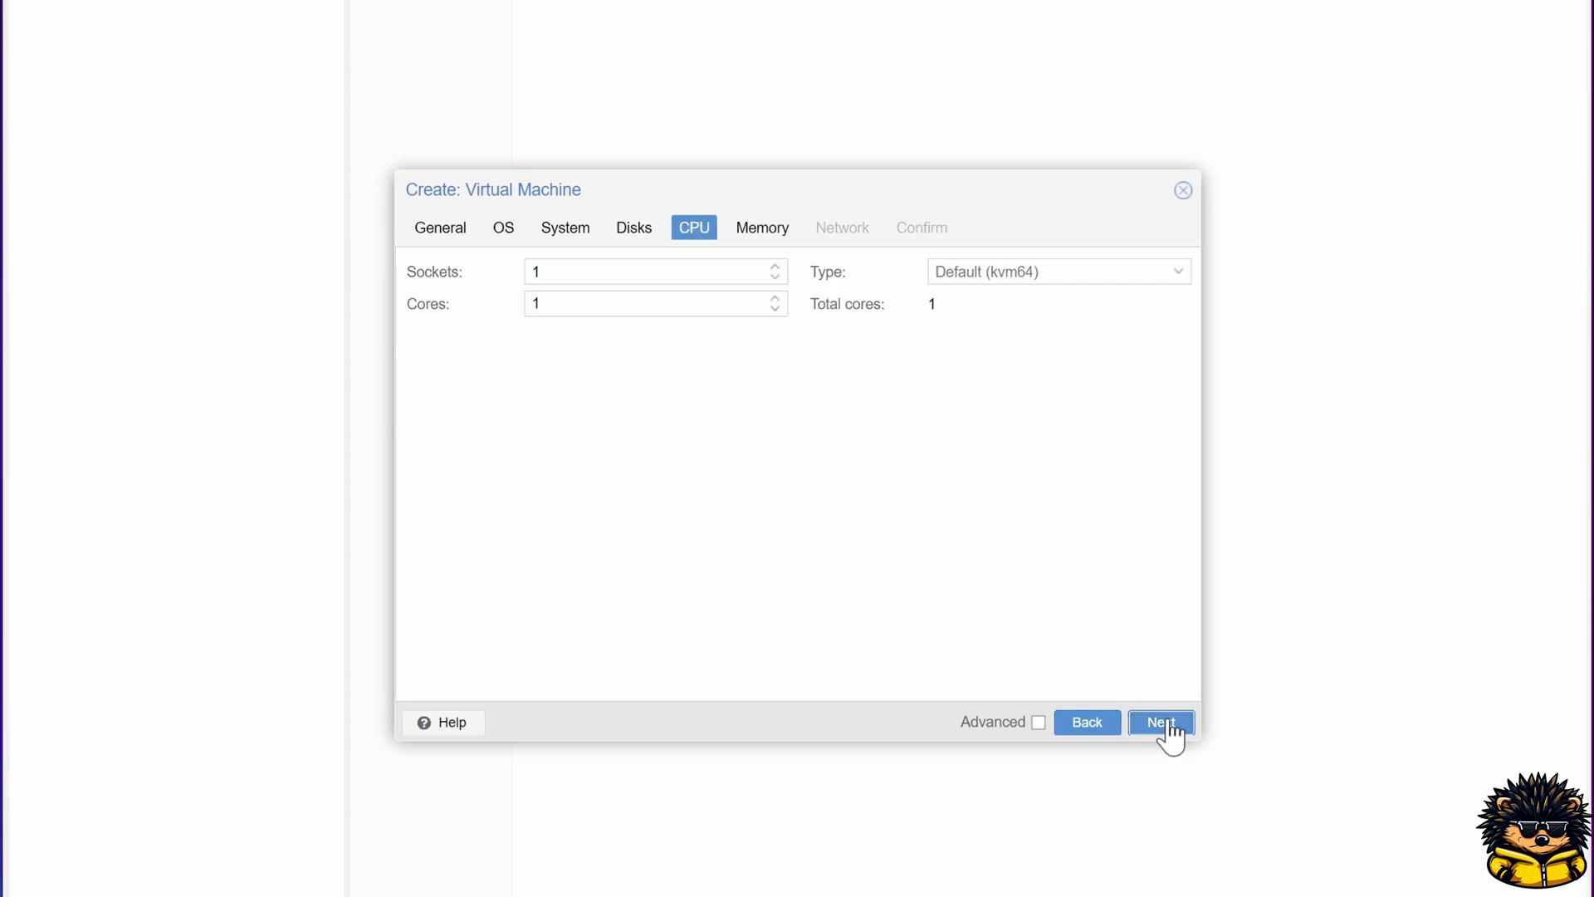
# Step: Give the VM 2 CPU cores and 4096 MiB of memory
pyautogui.click(777, 298)
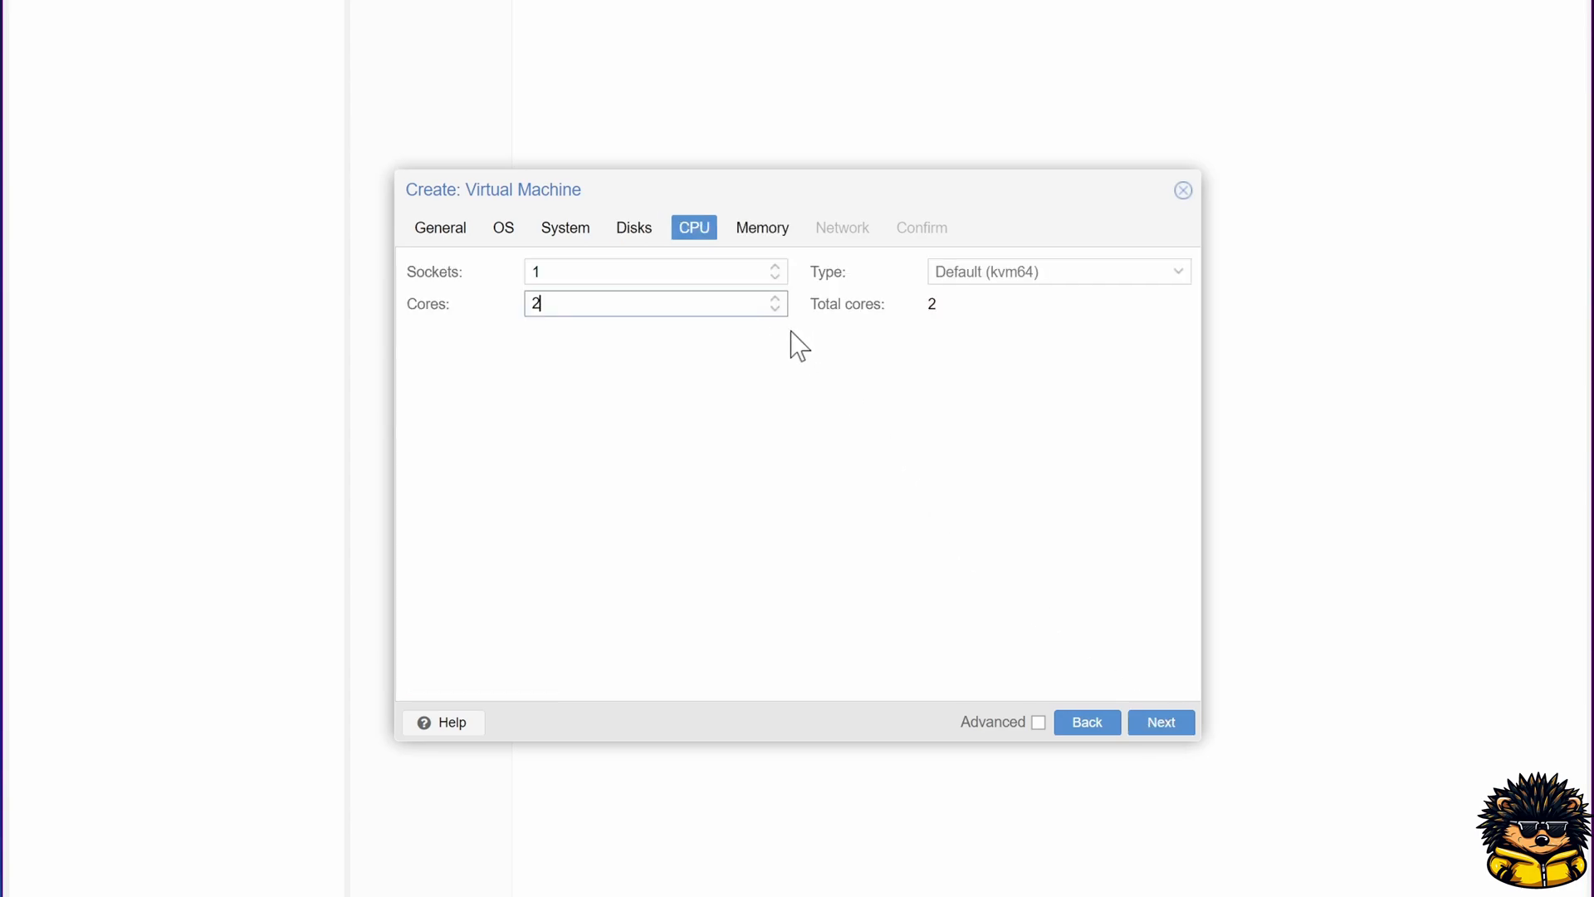
pyautogui.click(1159, 724)
pyautogui.click(661, 271)
pyautogui.doubleClick(661, 270)
pyautogui.write('4096')
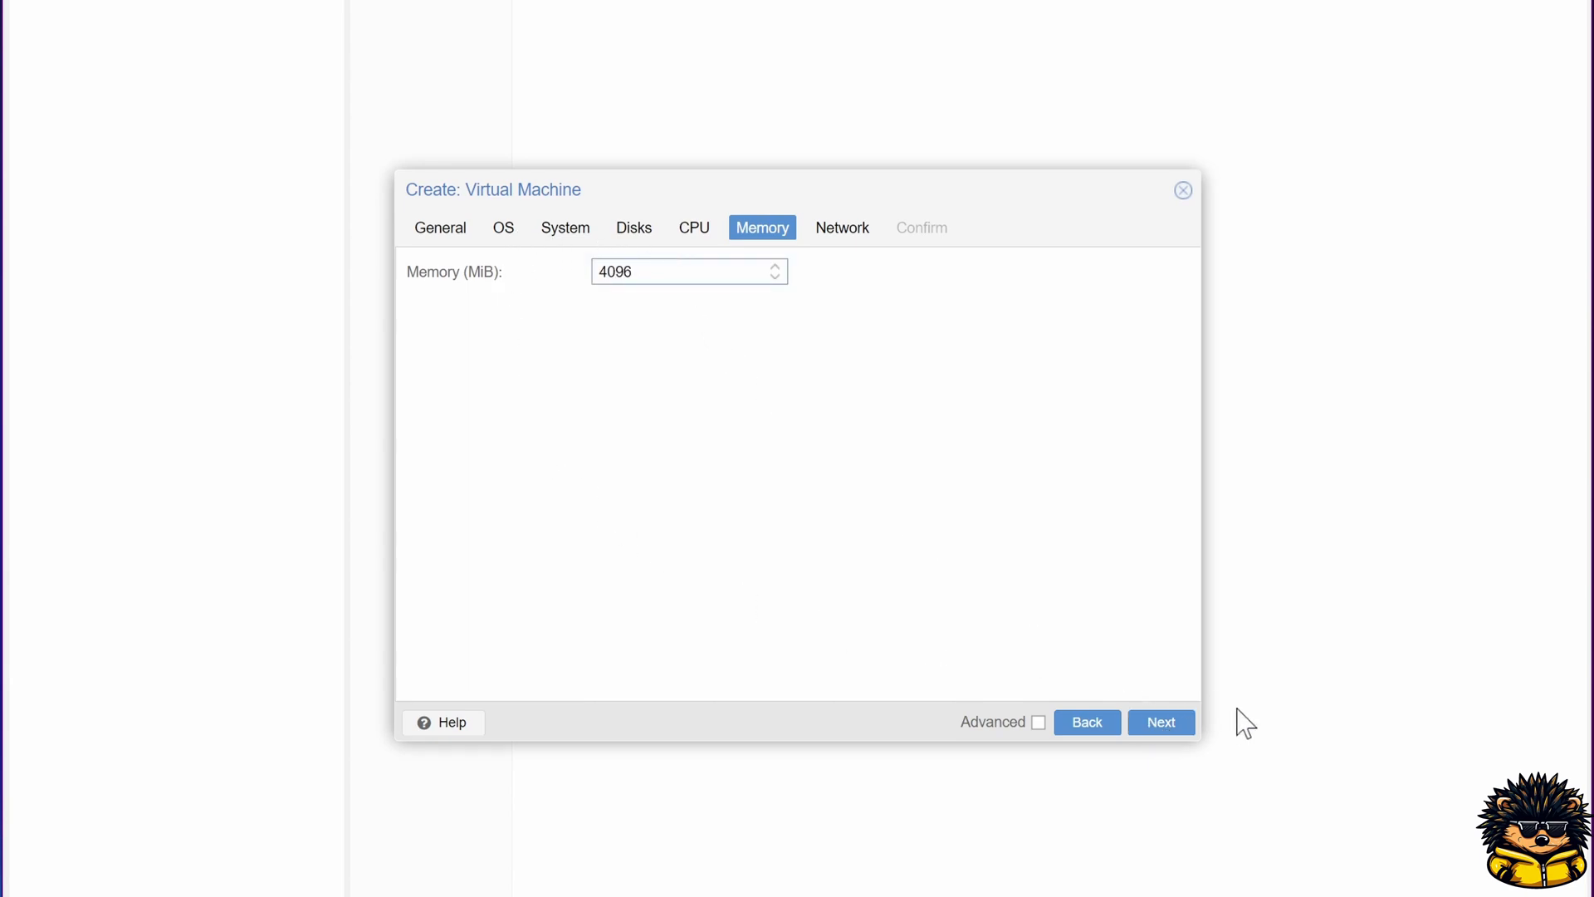
pyautogui.click(1179, 721)
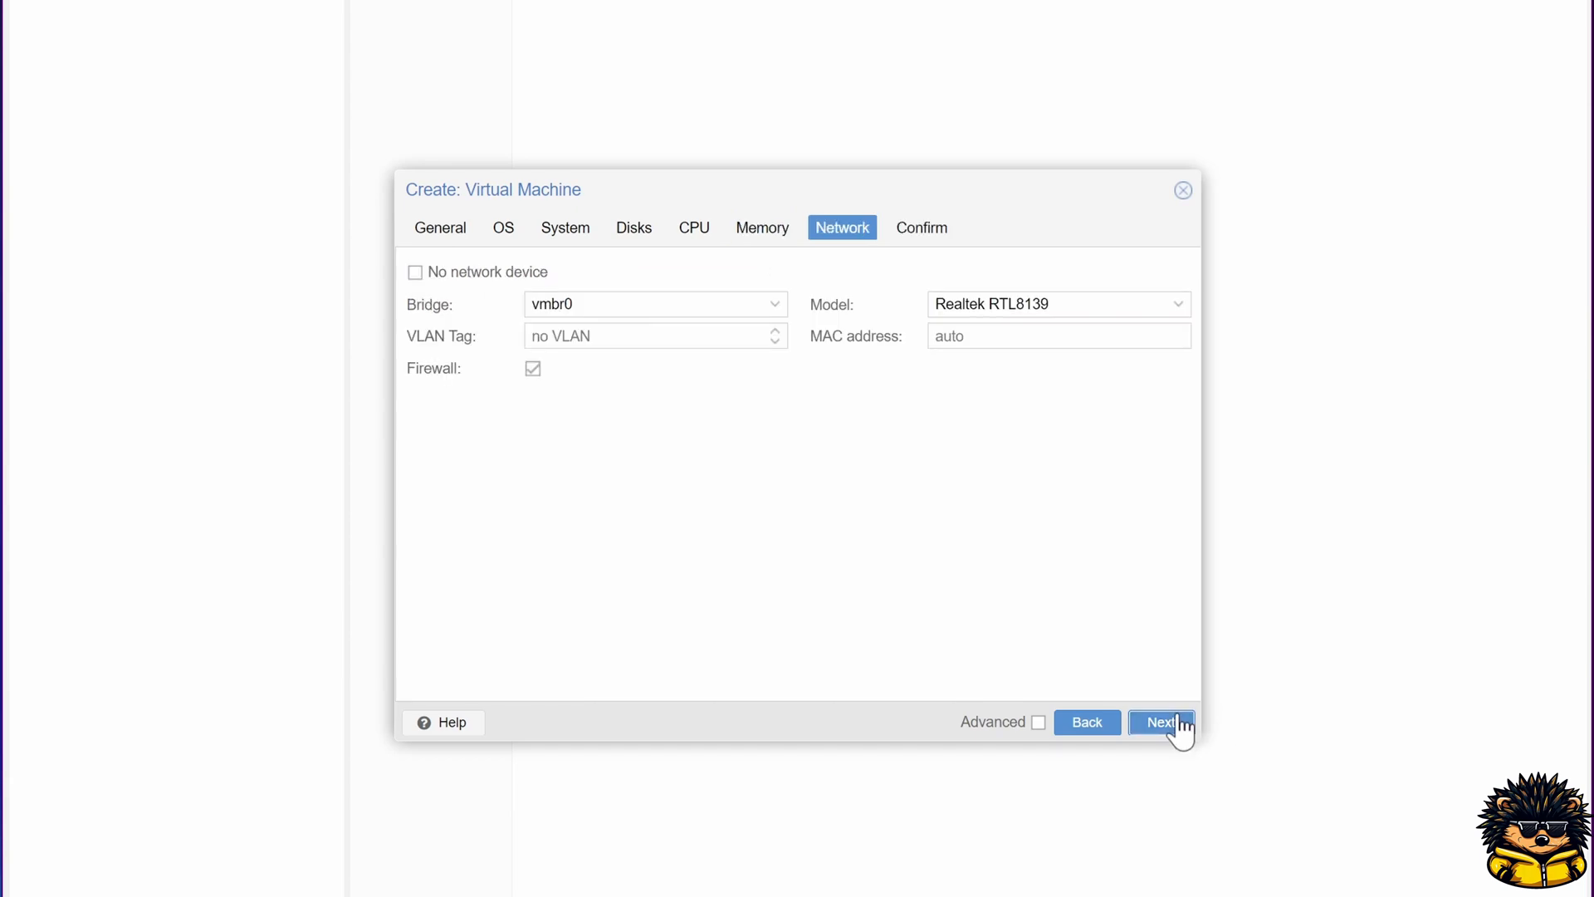
# Step: Finish creating the VM with the default network settings and start VM 102
pyautogui.click(1162, 721)
pyautogui.click(1162, 721)
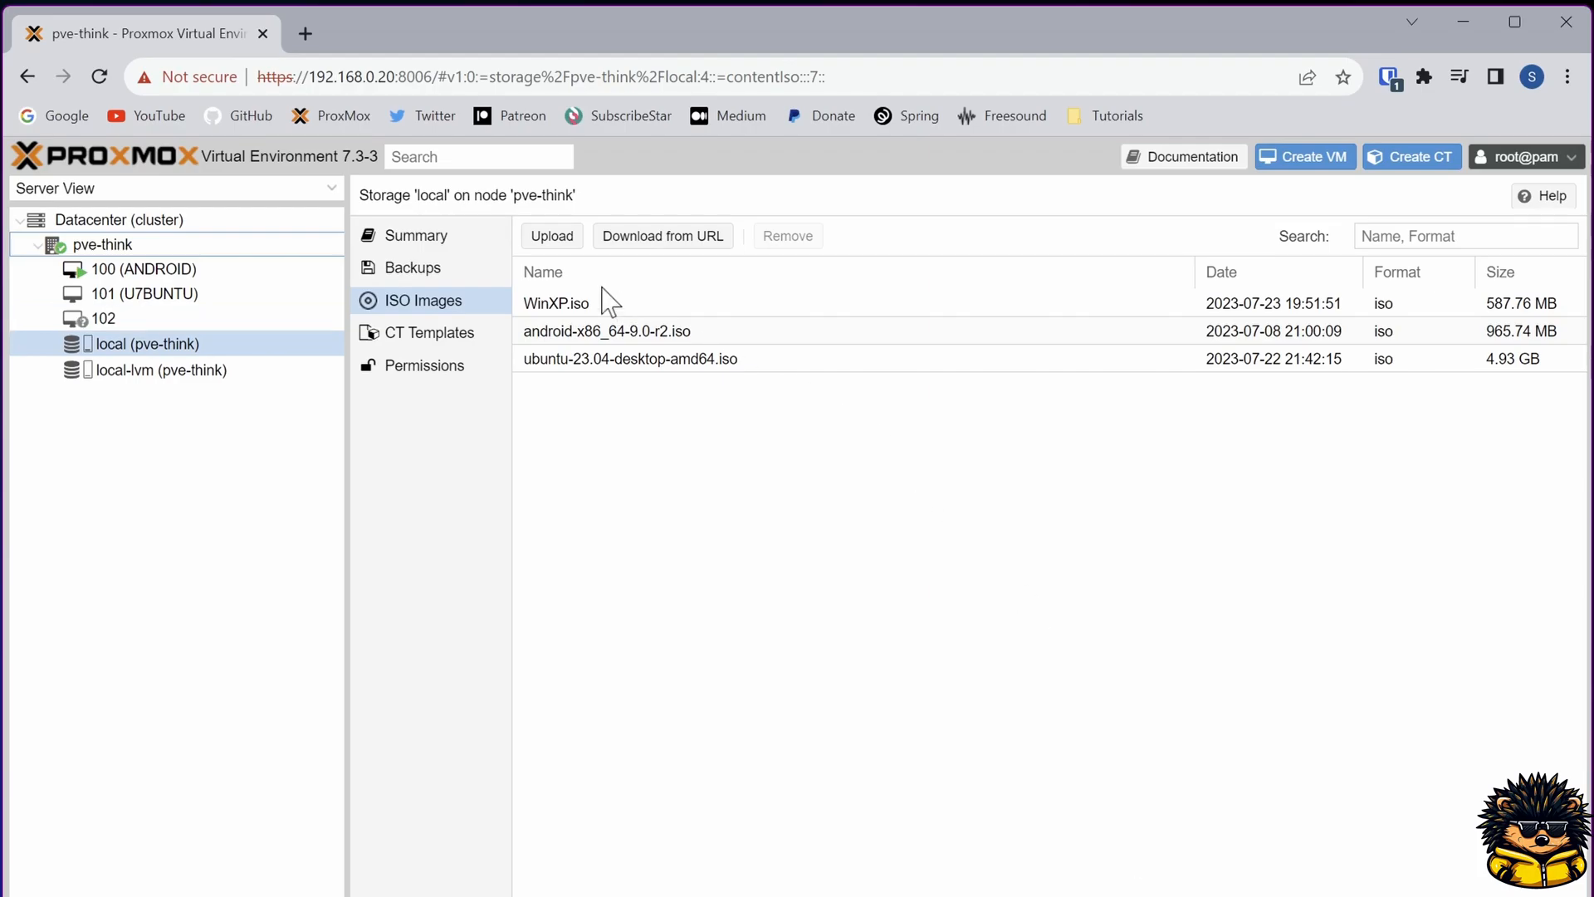
pyautogui.rightClick(133, 320)
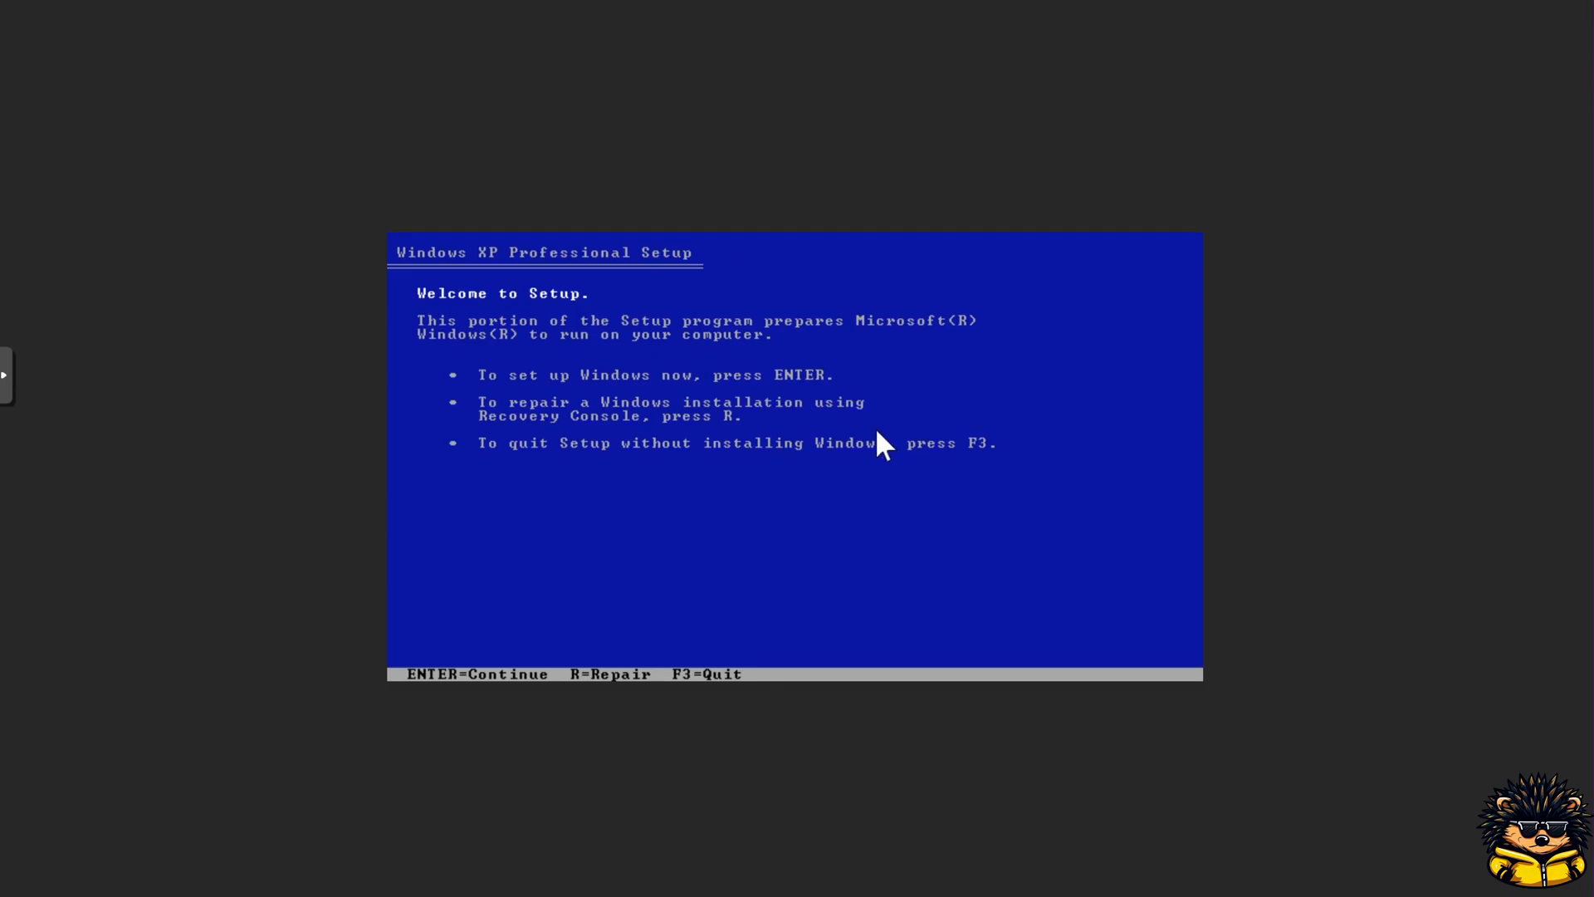
# Step: Begin Windows XP setup and accept the licence agreement
pyautogui.press('Return')
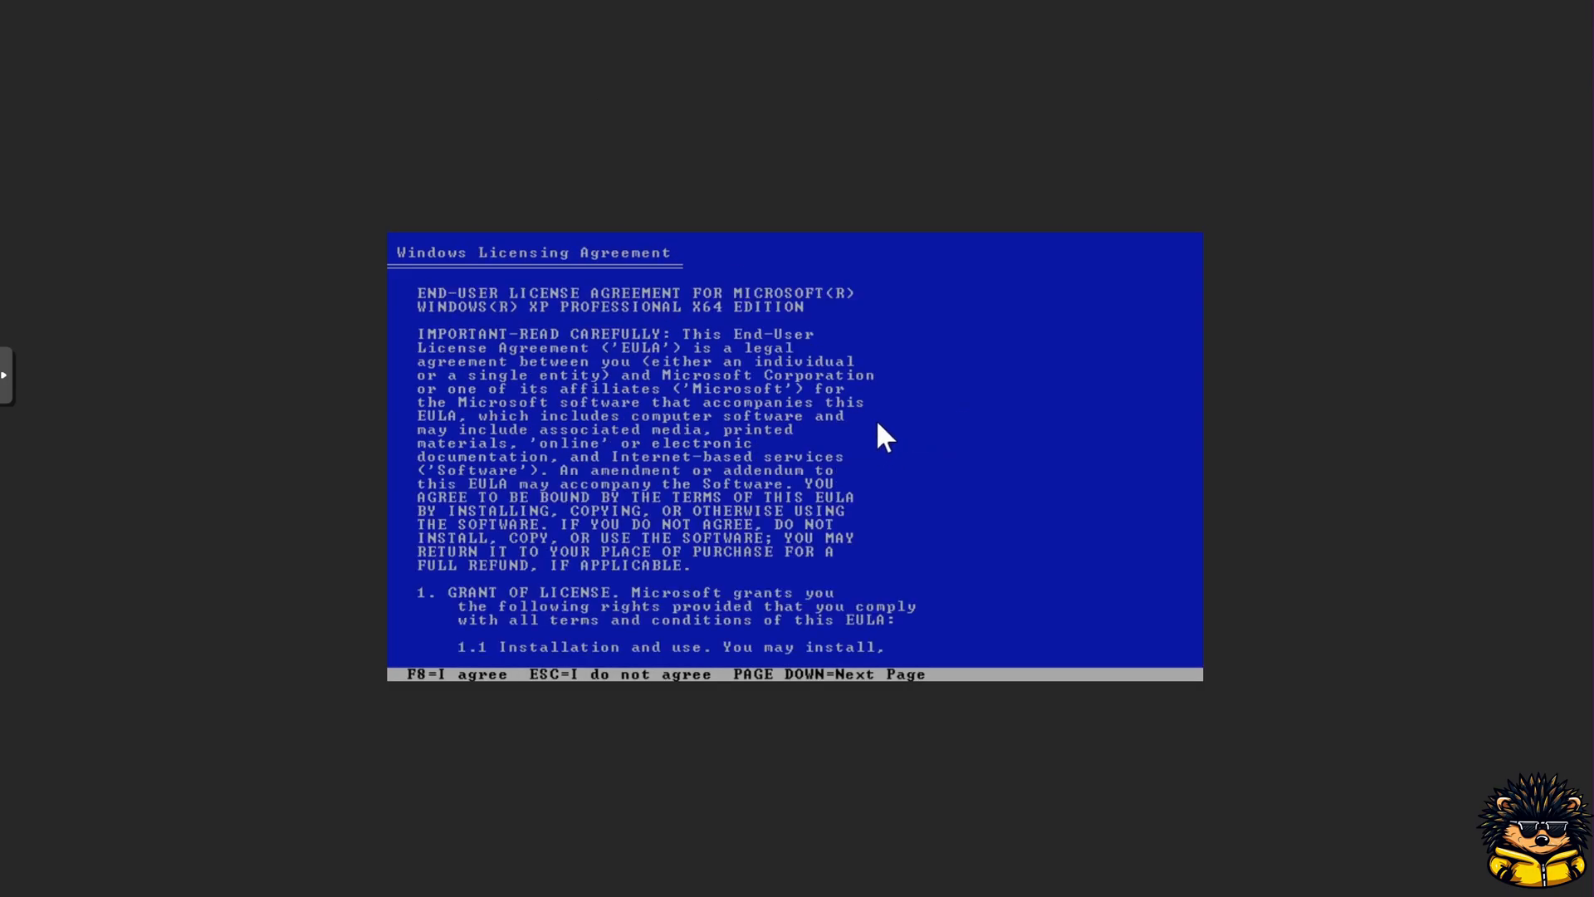
pyautogui.press('F8')
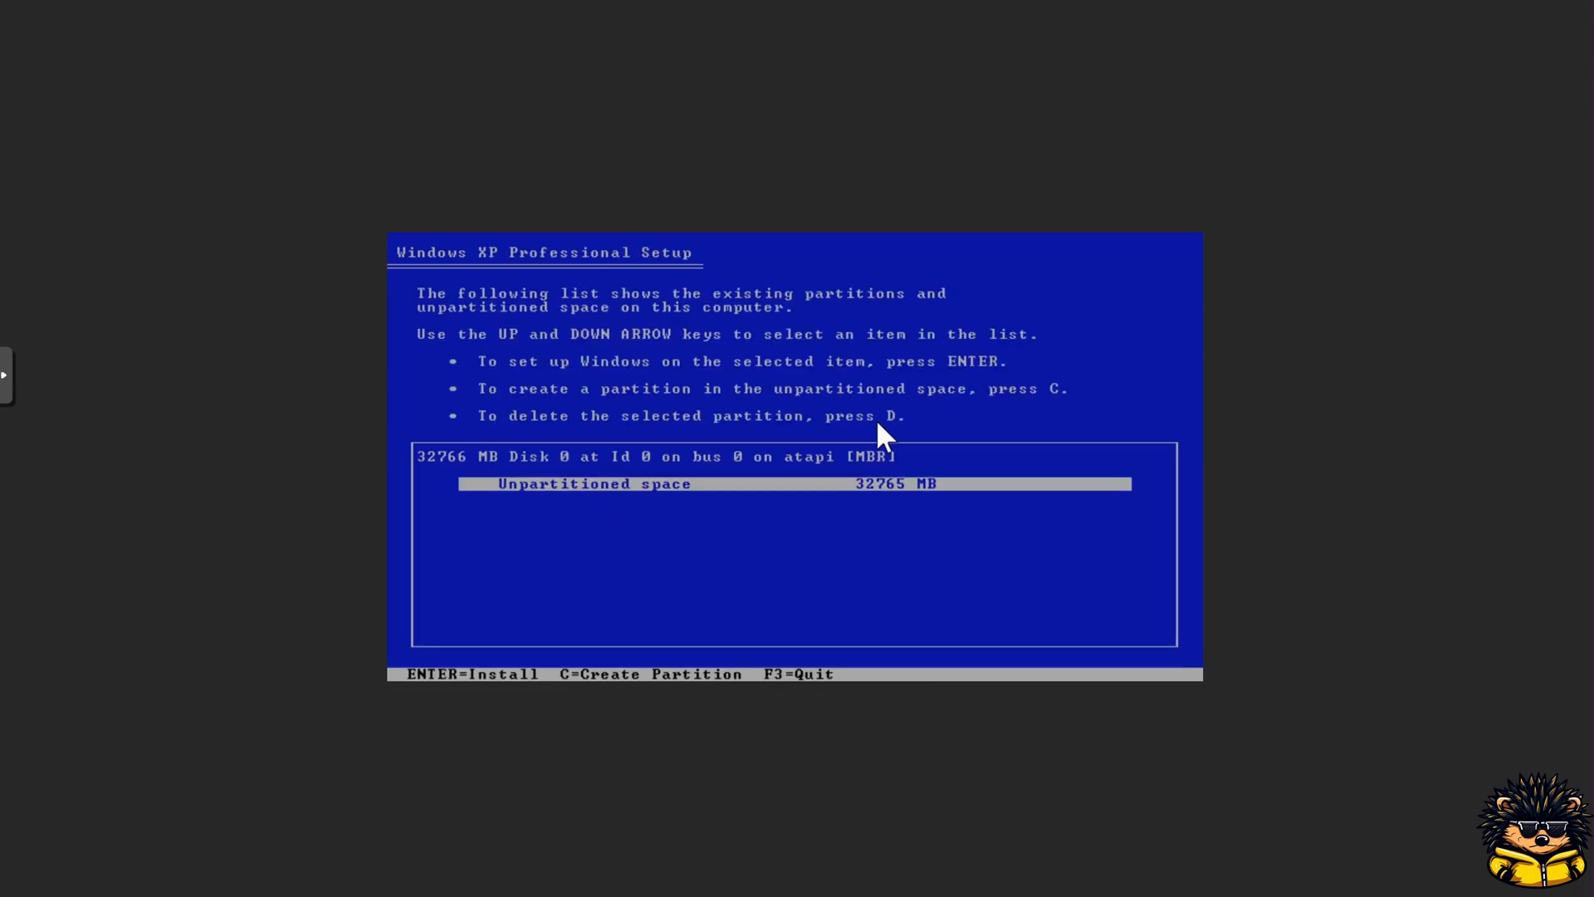
# Step: Create a 32758 MB partition and install Windows onto it with a full NTFS format
pyautogui.press('c')
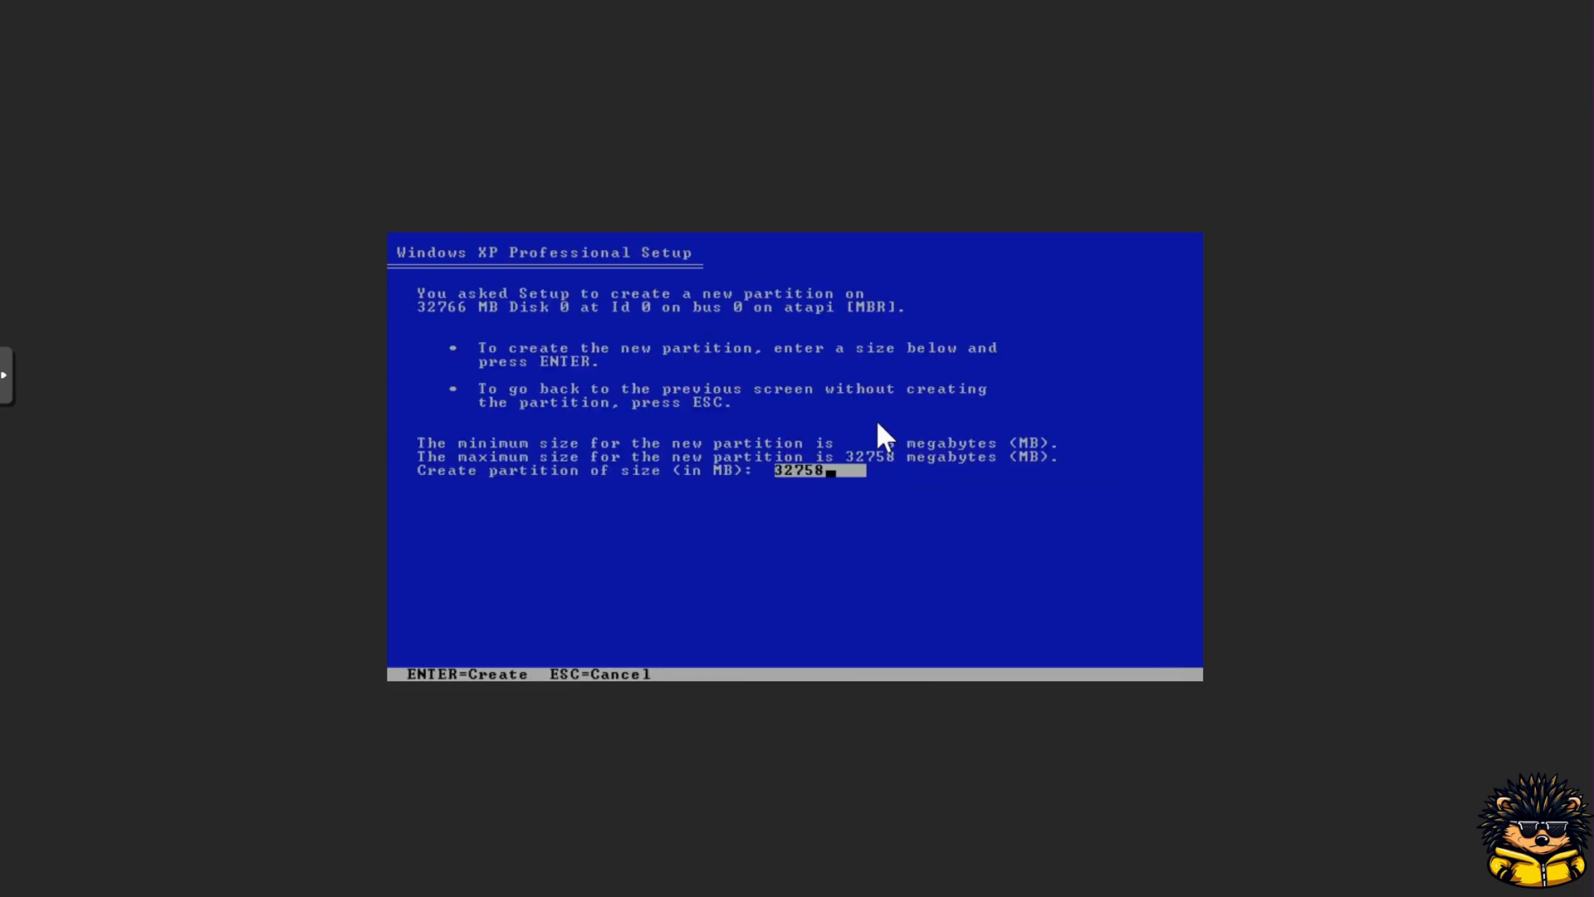
pyautogui.press('Return')
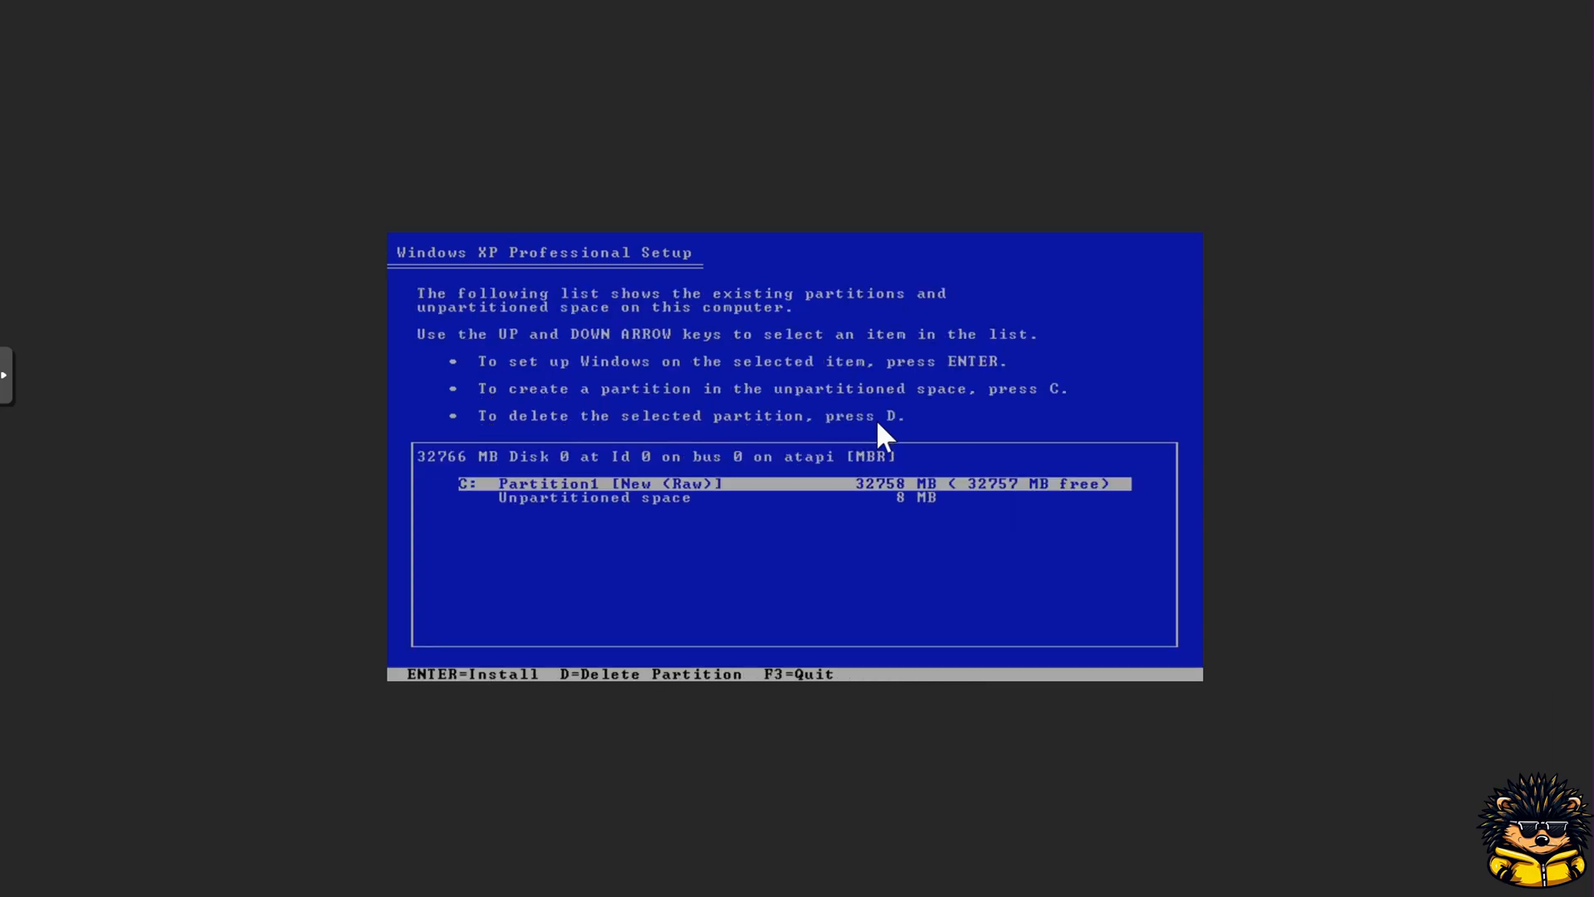
pyautogui.press('Return')
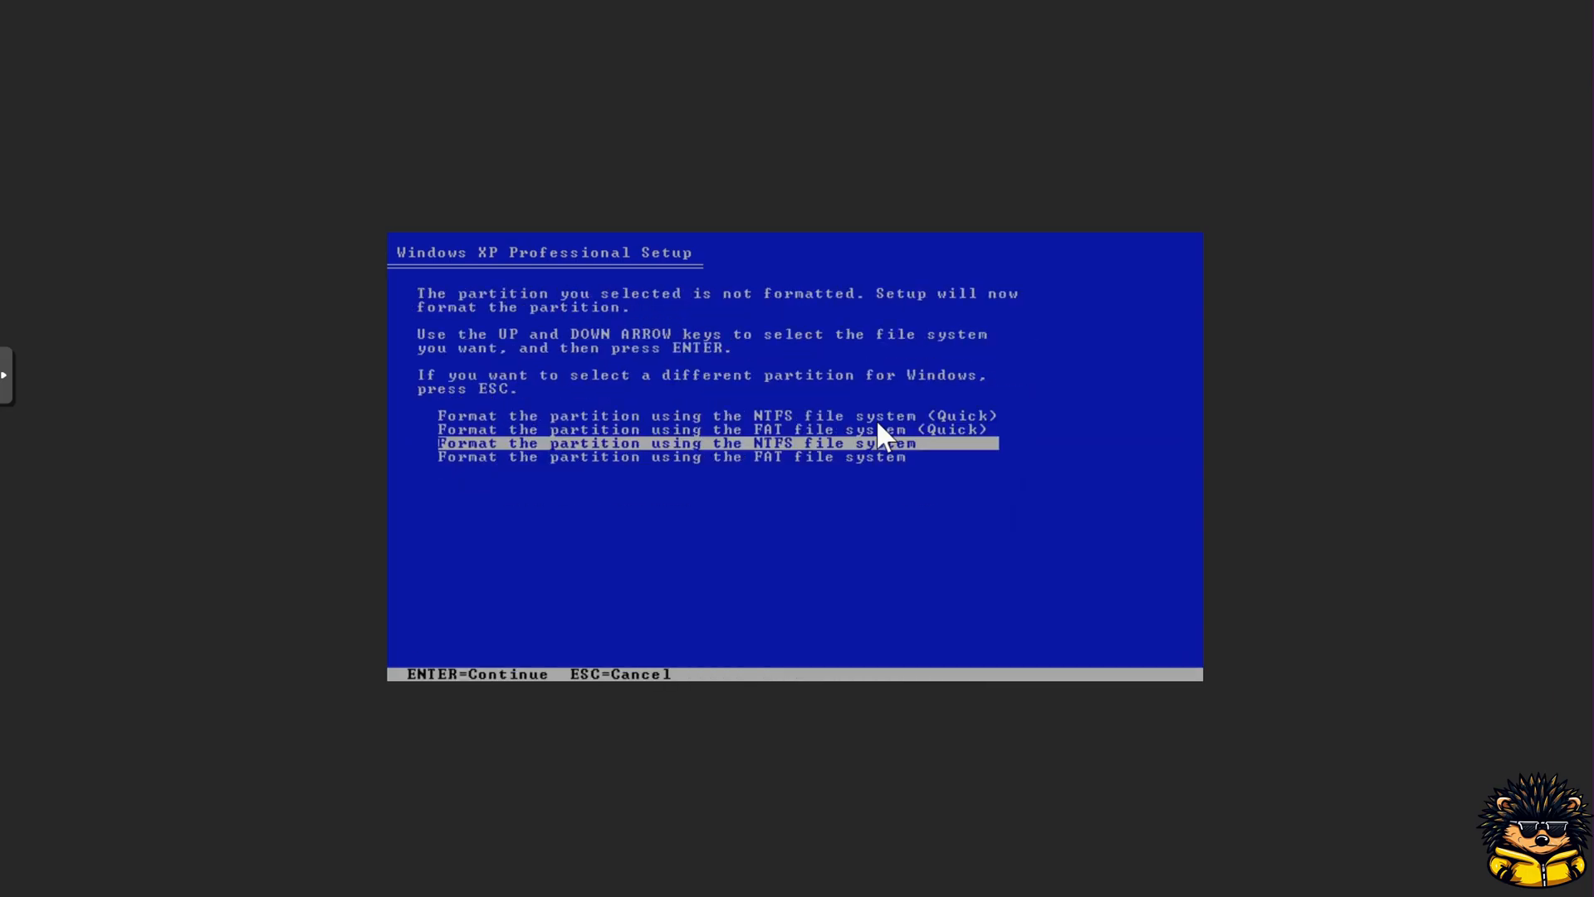
pyautogui.press('Return')
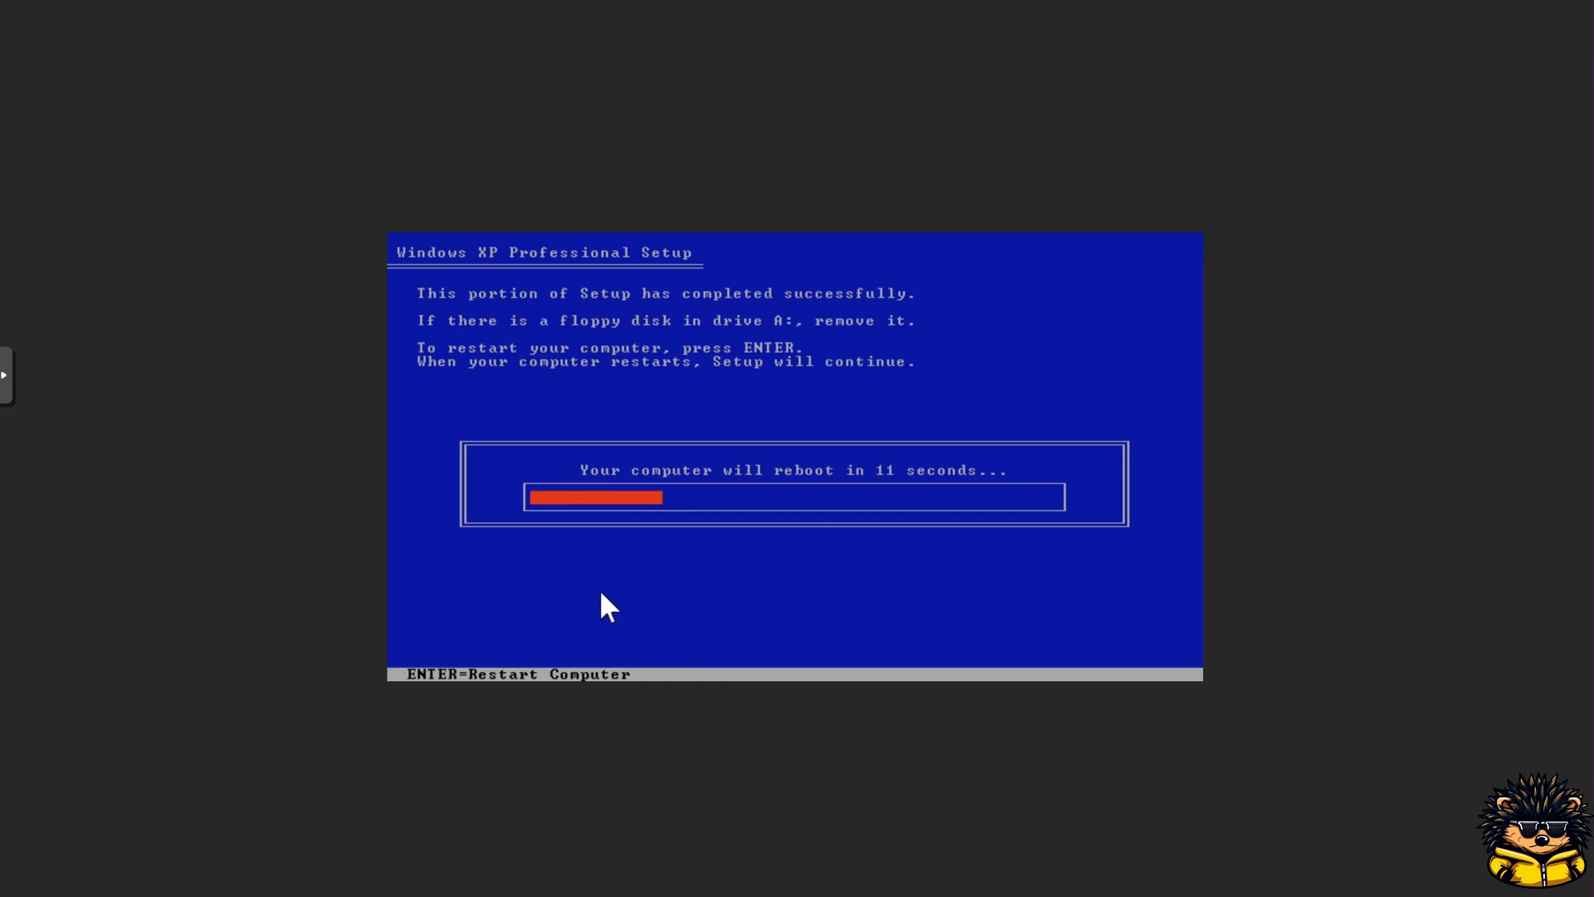
# Step: Restart to continue setup, then add the Dutch (Belgium) input language with the Belgian (Period) keyboard layout
pyautogui.press('Return')
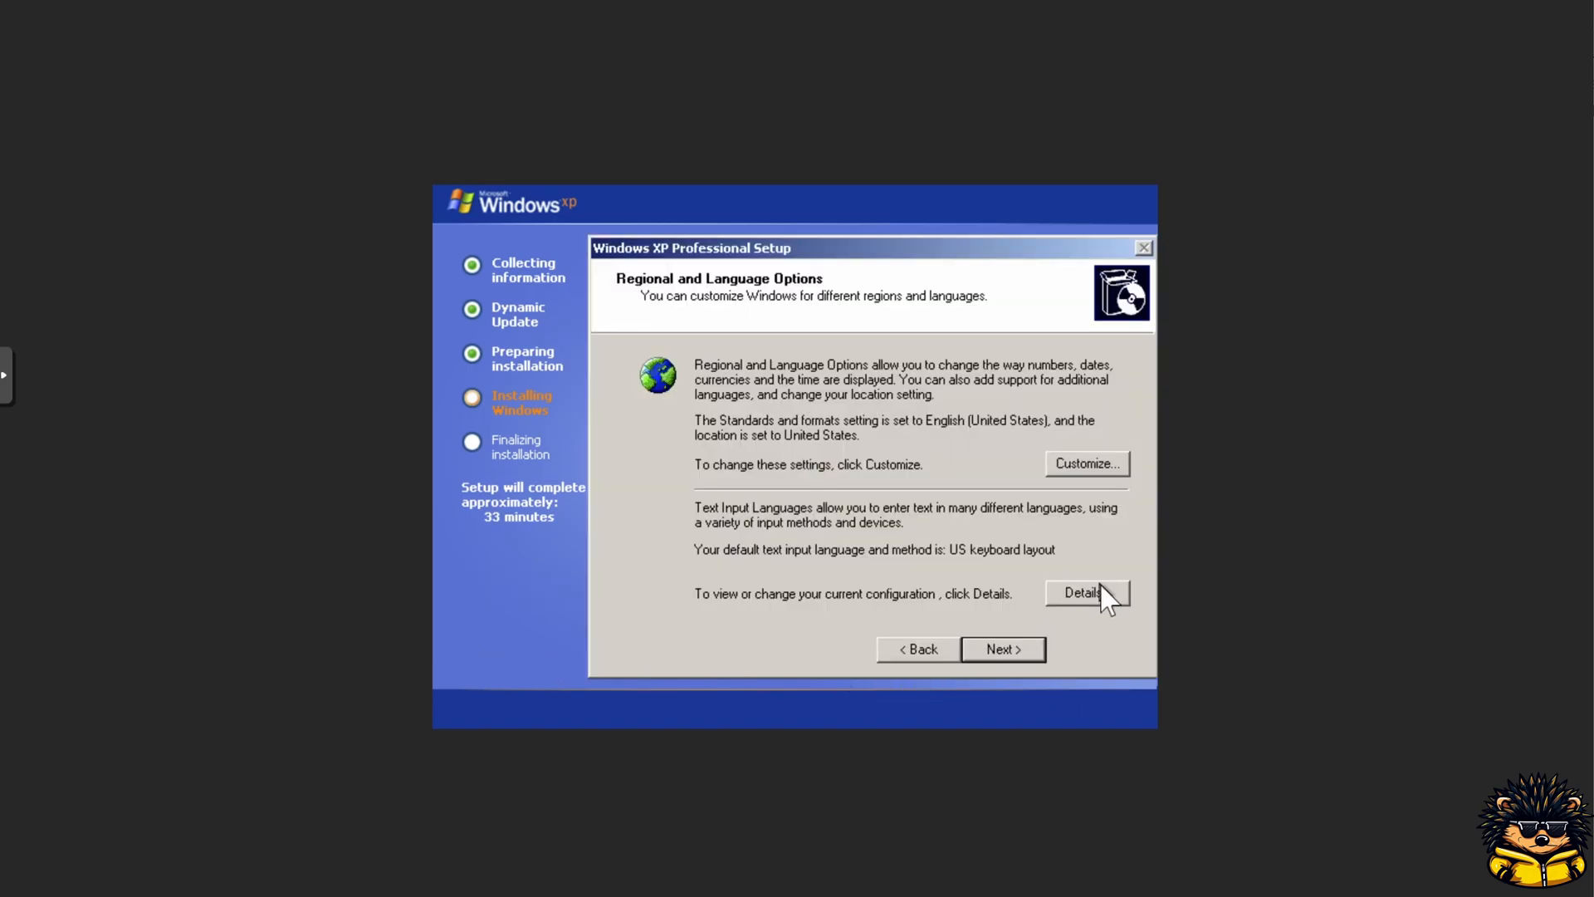
pyautogui.click(1094, 589)
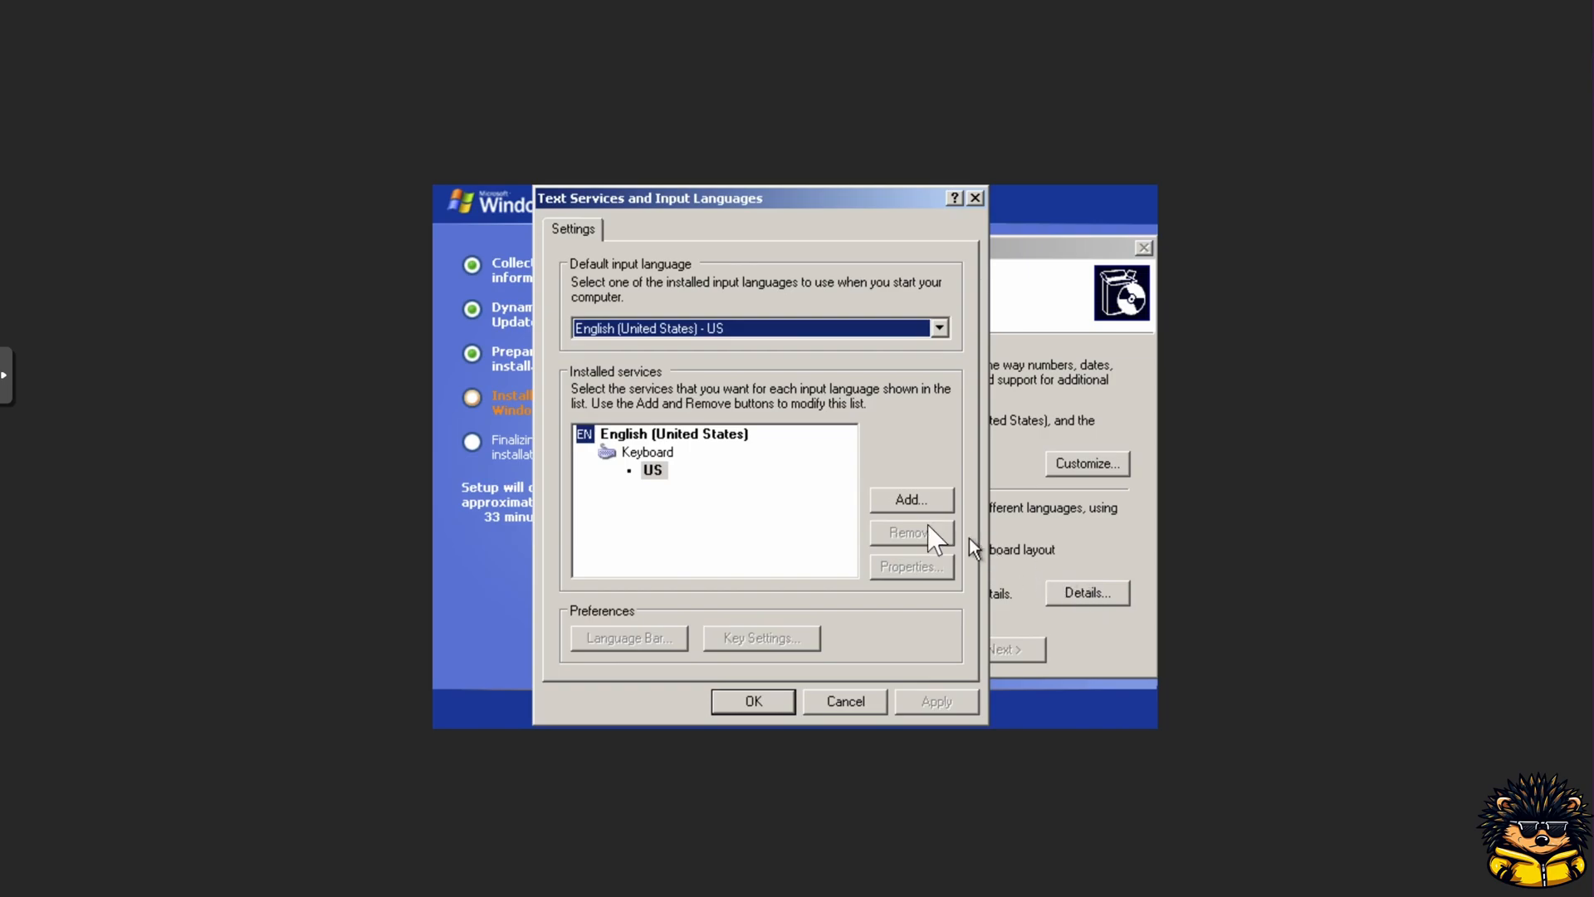
pyautogui.click(896, 501)
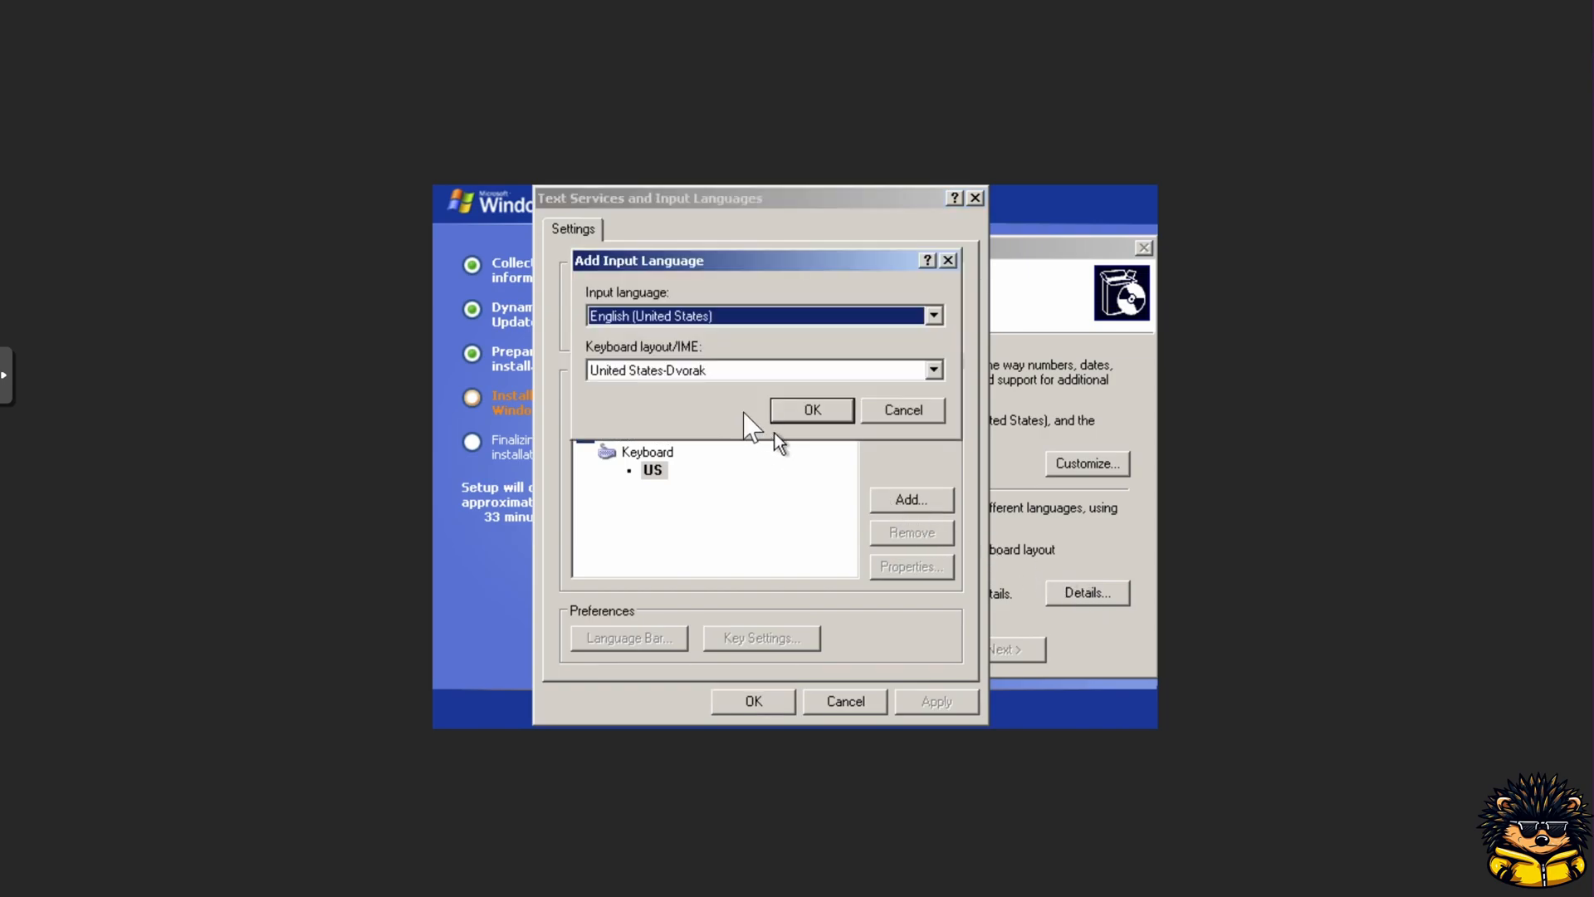
pyautogui.press('d')
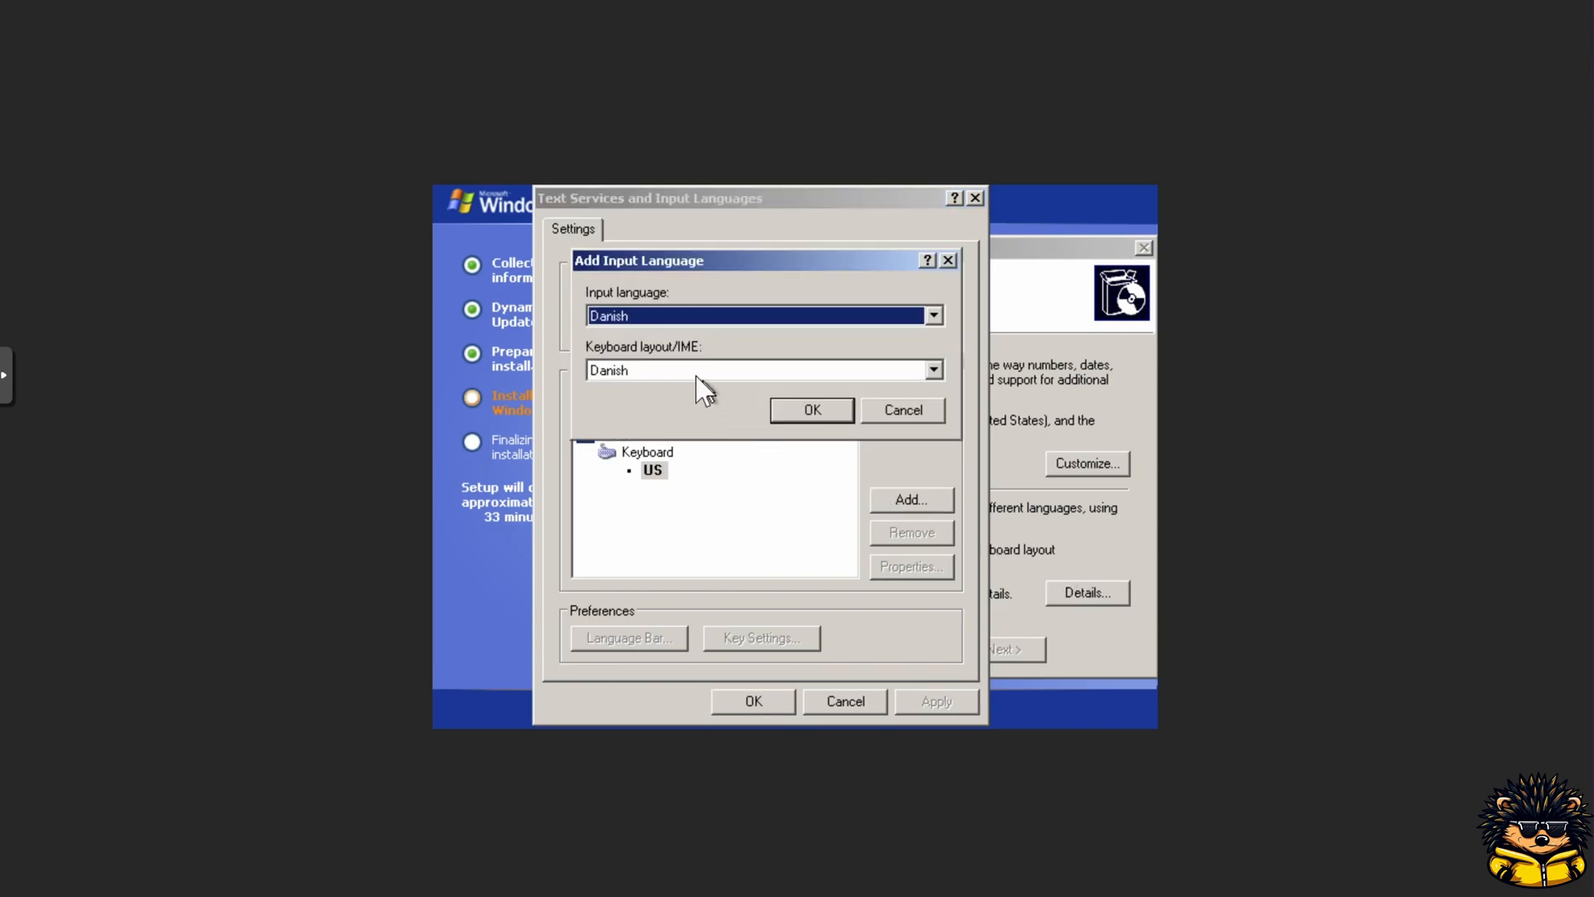
pyautogui.click(684, 321)
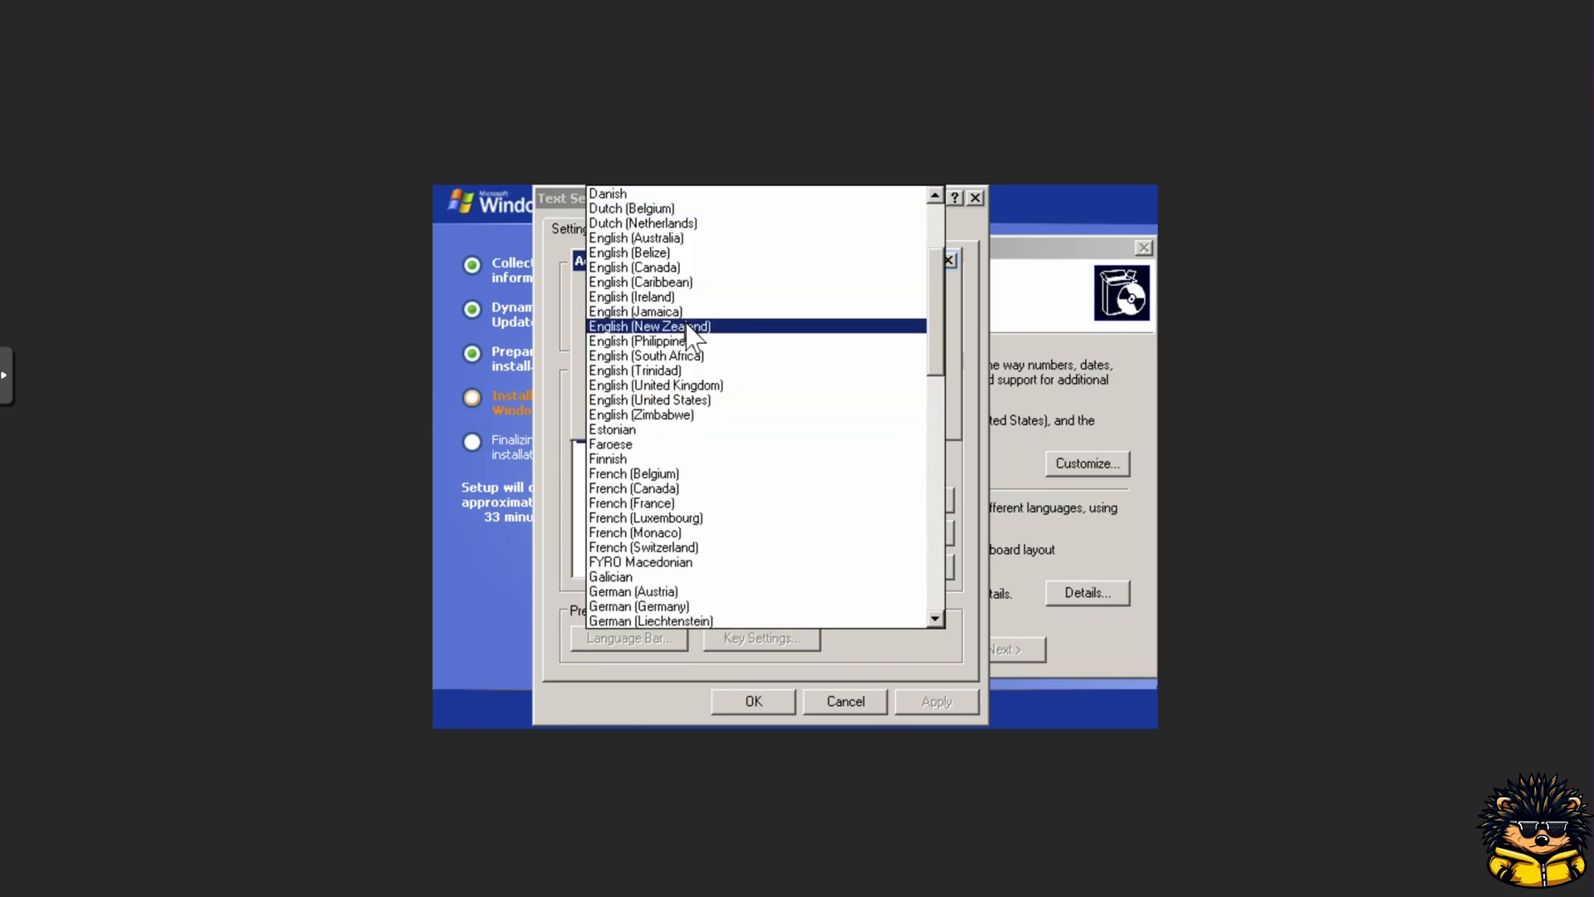
pyautogui.click(687, 210)
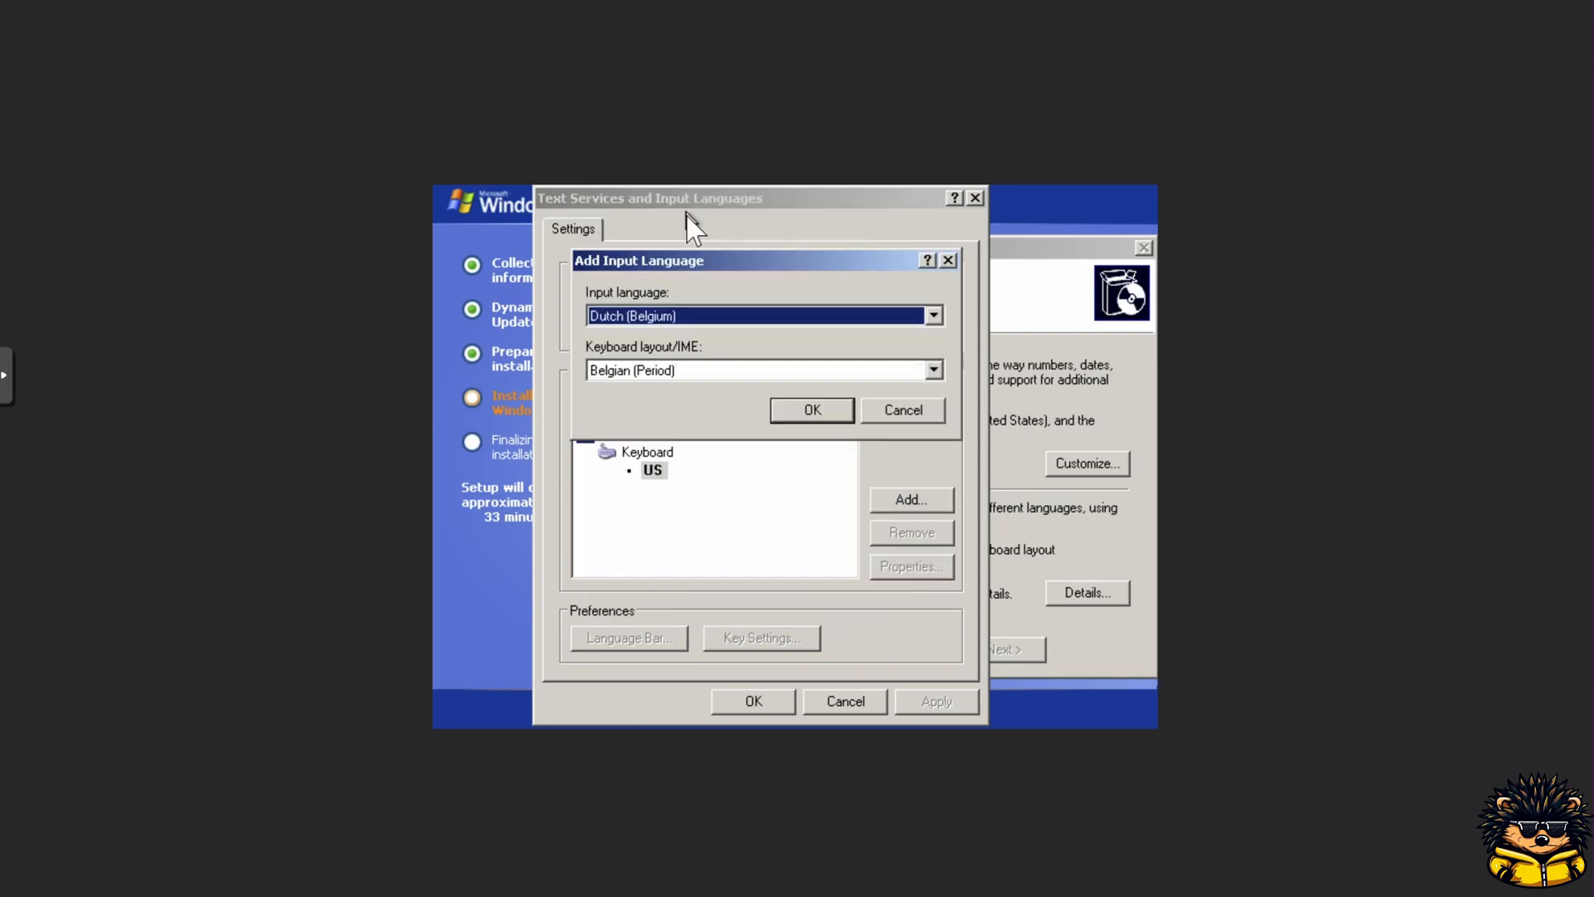
pyautogui.click(795, 410)
pyautogui.click(667, 436)
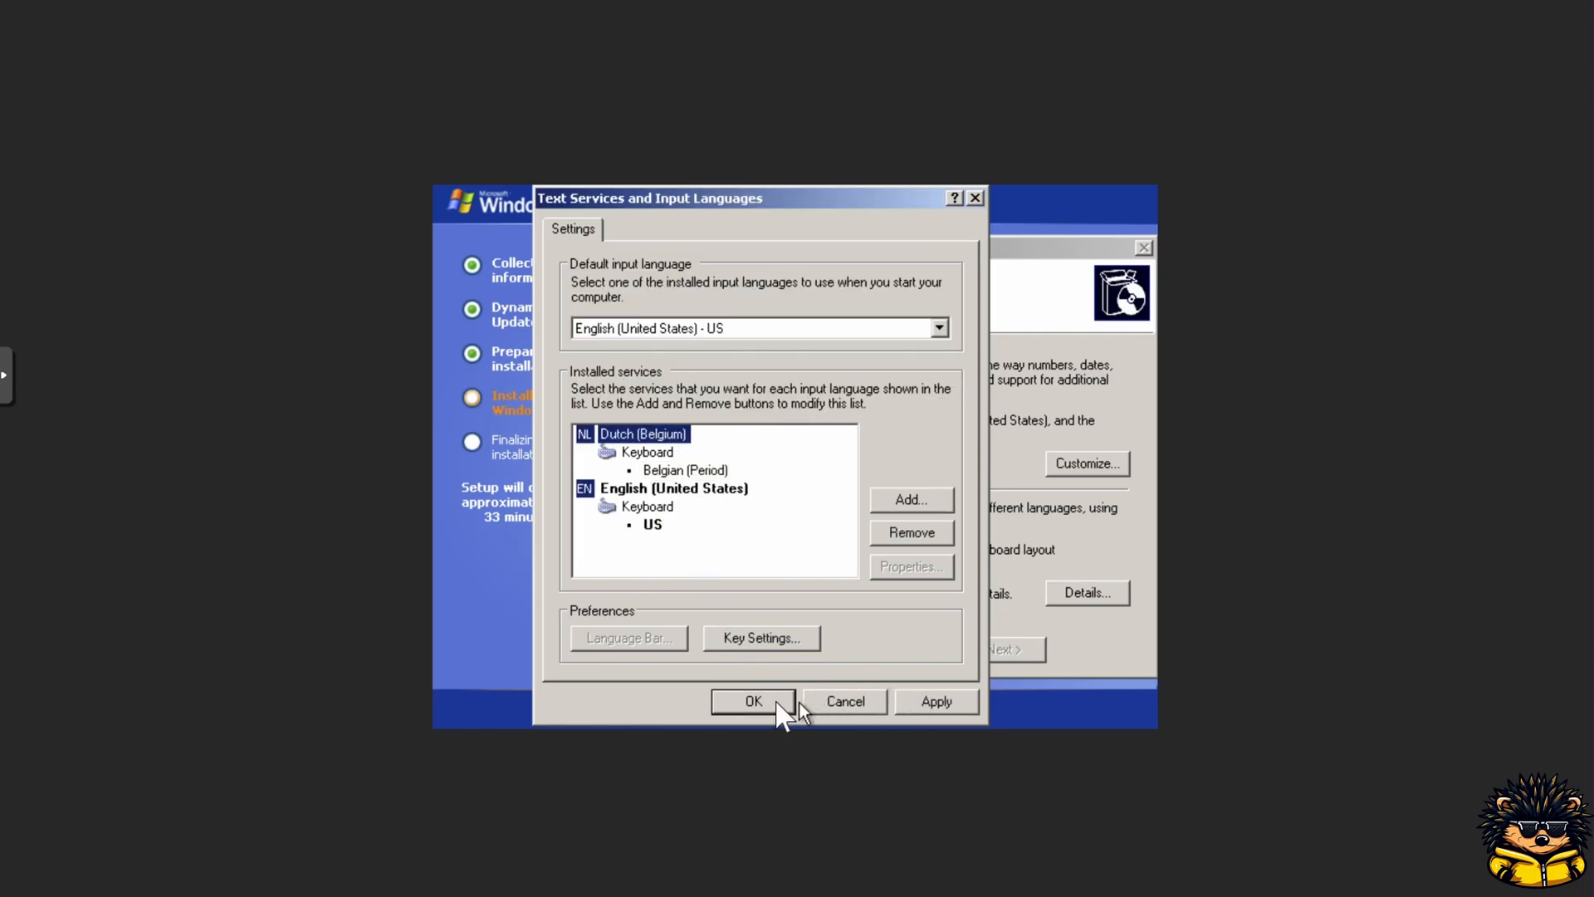
pyautogui.click(771, 700)
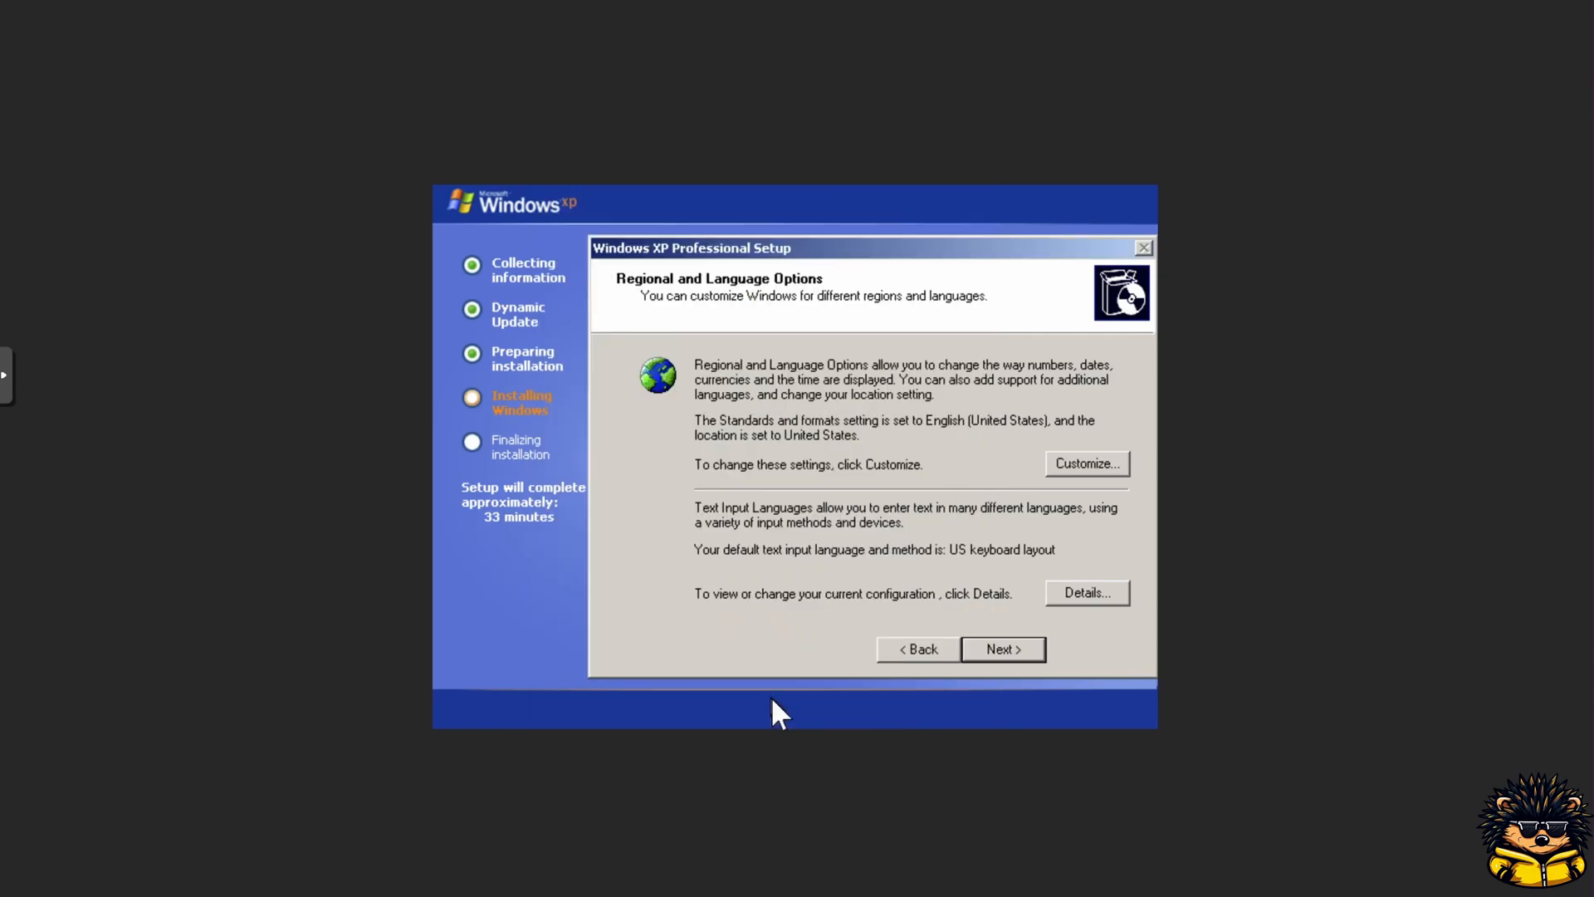
pyautogui.click(999, 649)
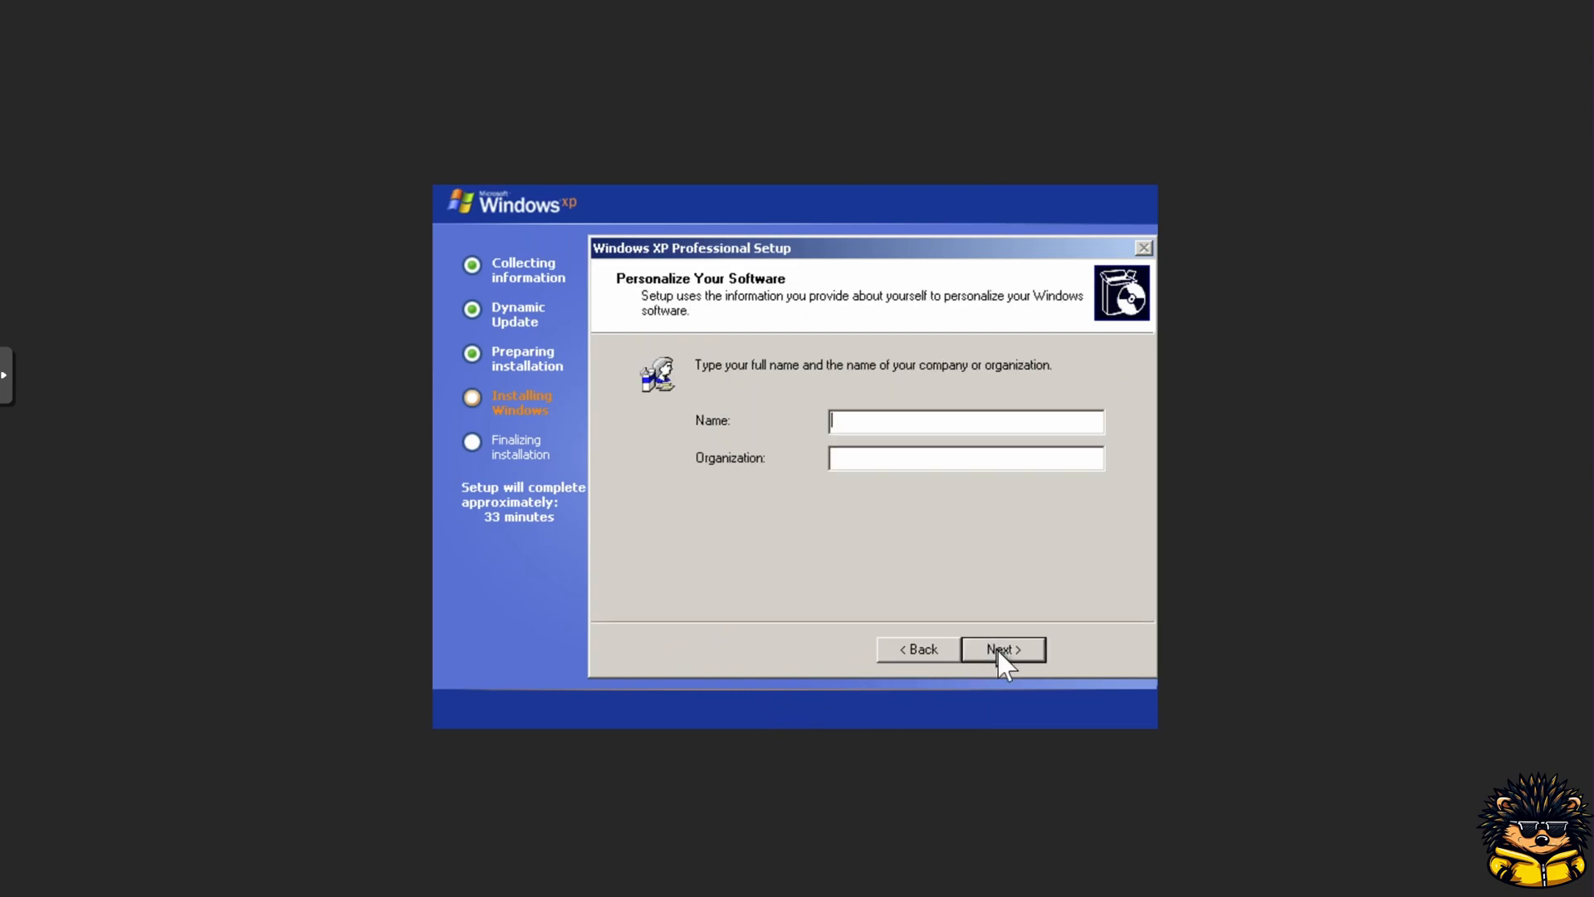
# Step: Enter the owner's name for personalizing the software and continue
pyautogui.write('Spiky Spam')
pyautogui.click(1020, 645)
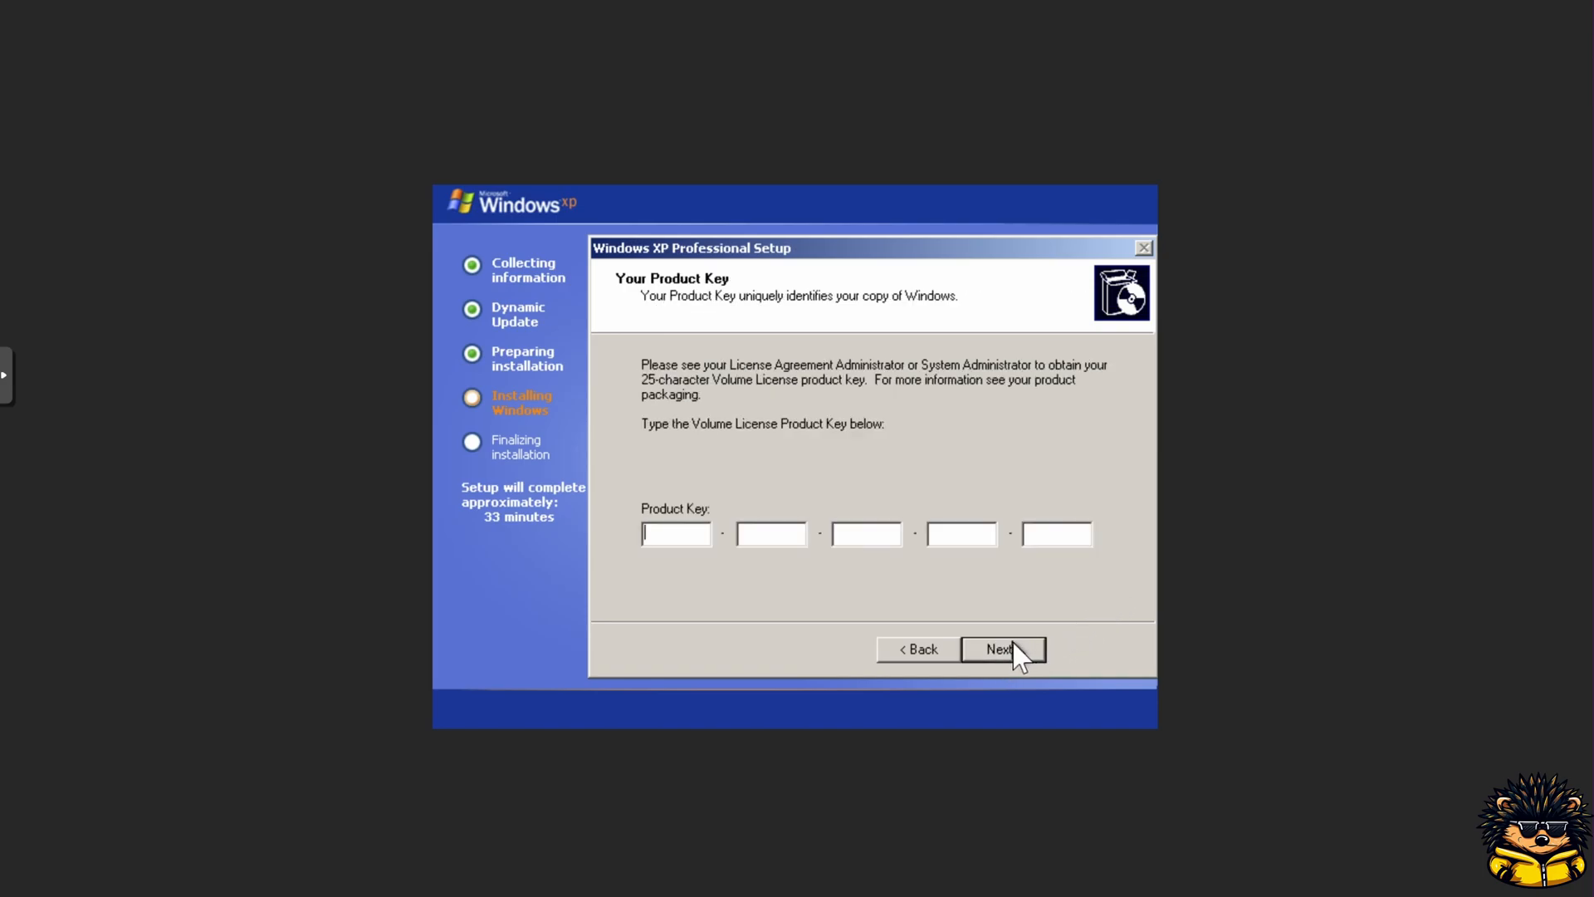
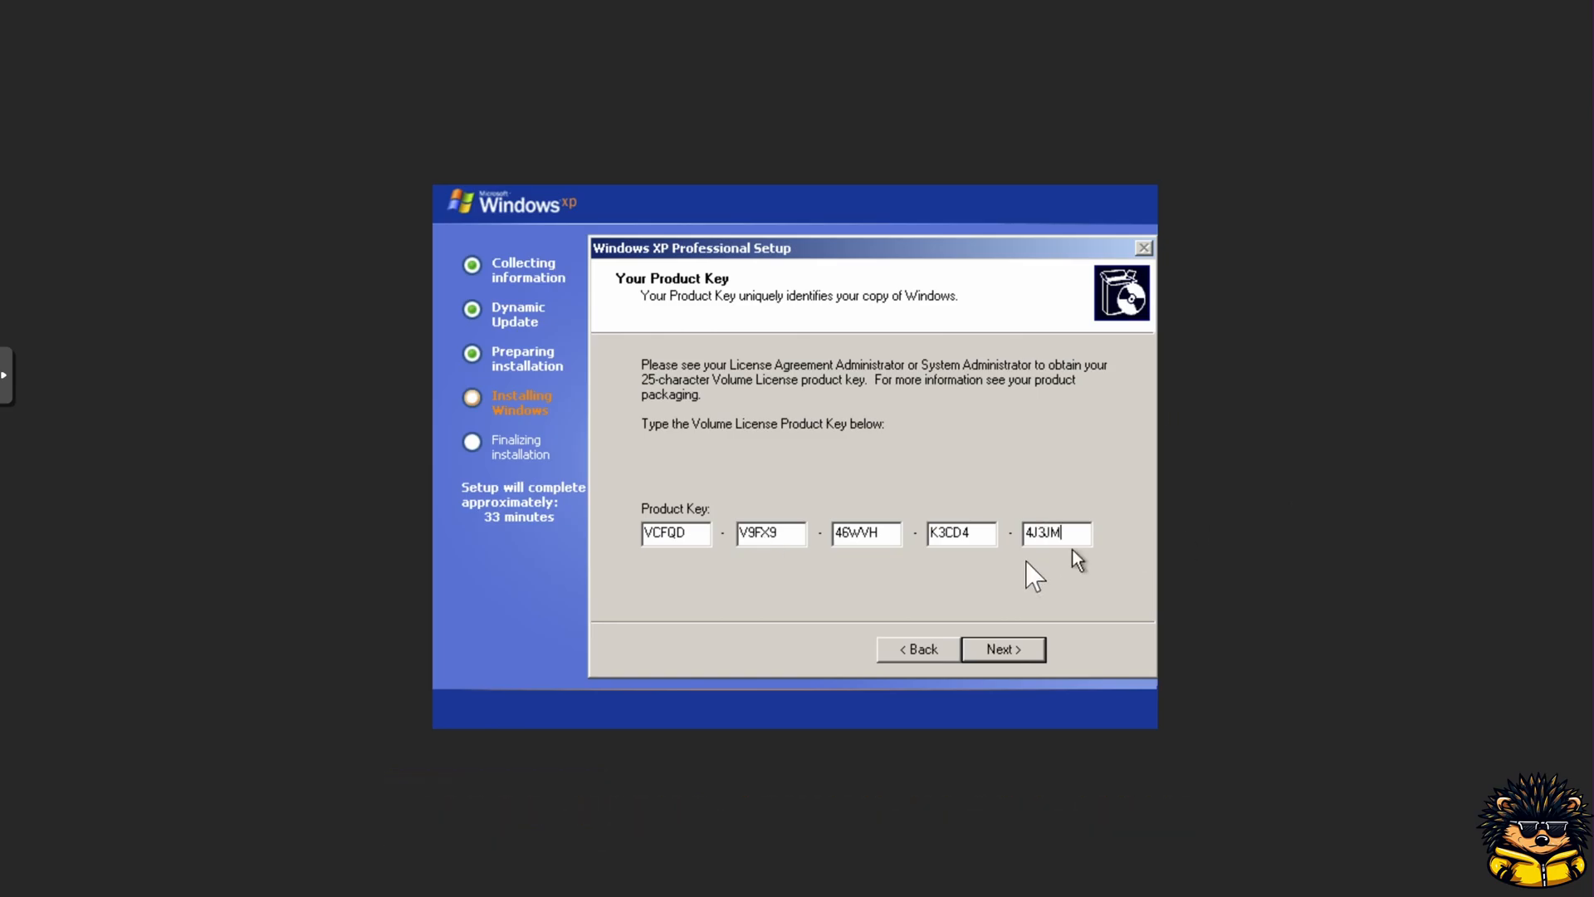
# Step: Enter the 25-character Windows volume licence product key and continue
pyautogui.click(1003, 647)
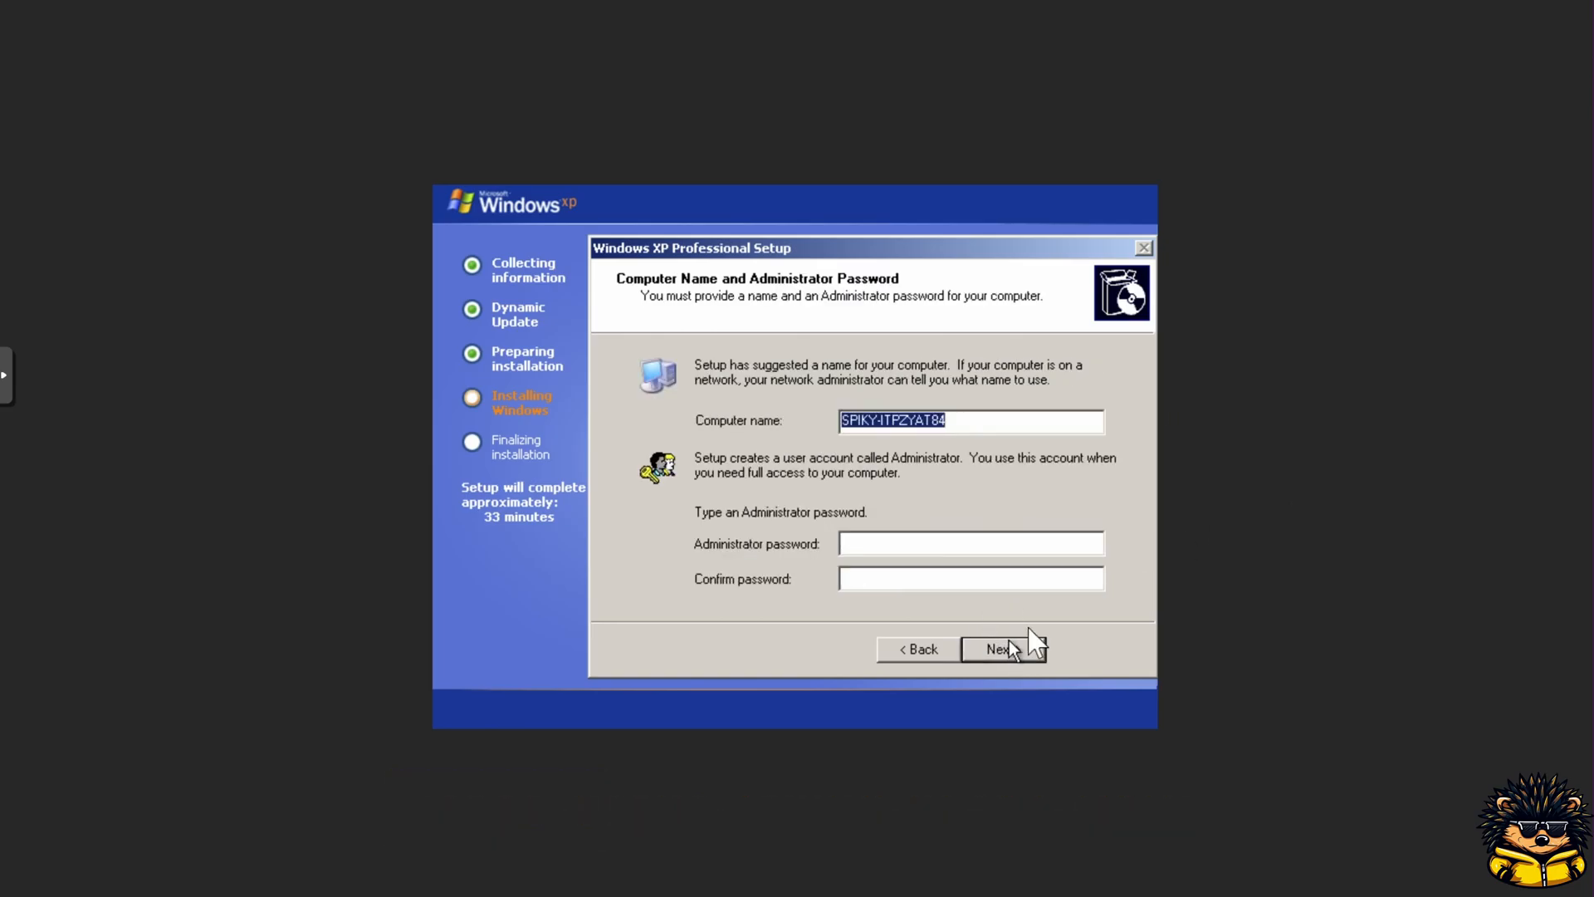
# Step: Set the computer name to SPIKY-XP
pyautogui.write('SPIKY_XP')
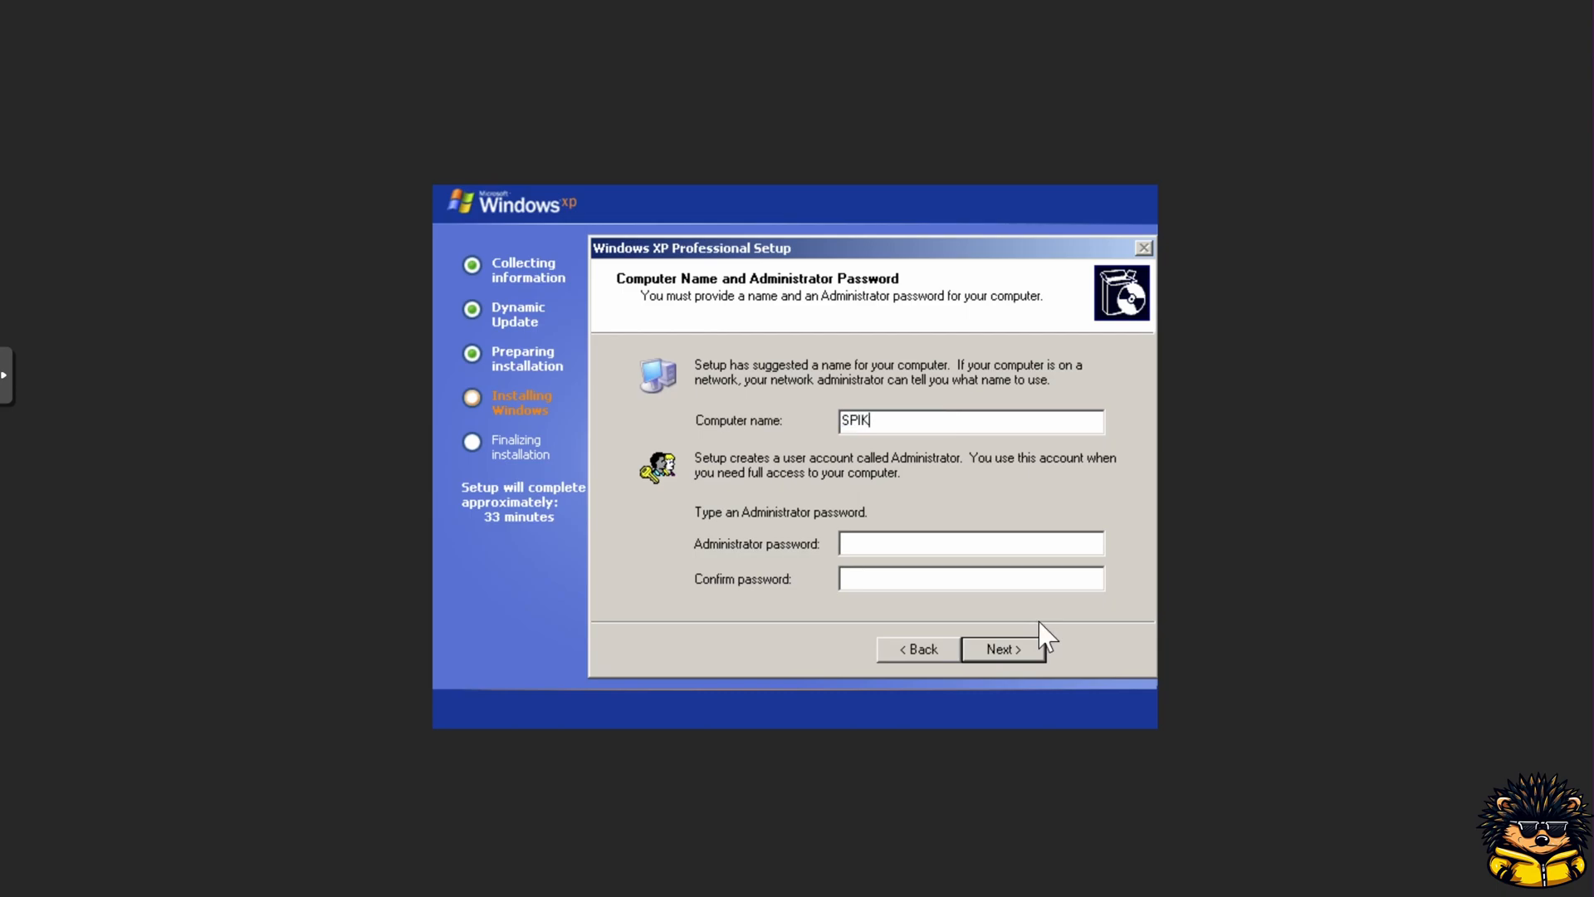
pyautogui.press('Left')
pyautogui.press('Left')
pyautogui.press('BackSpace')
pyautogui.write('-')
# Step: Enter and confirm the Administrator password and continue
pyautogui.click(923, 544)
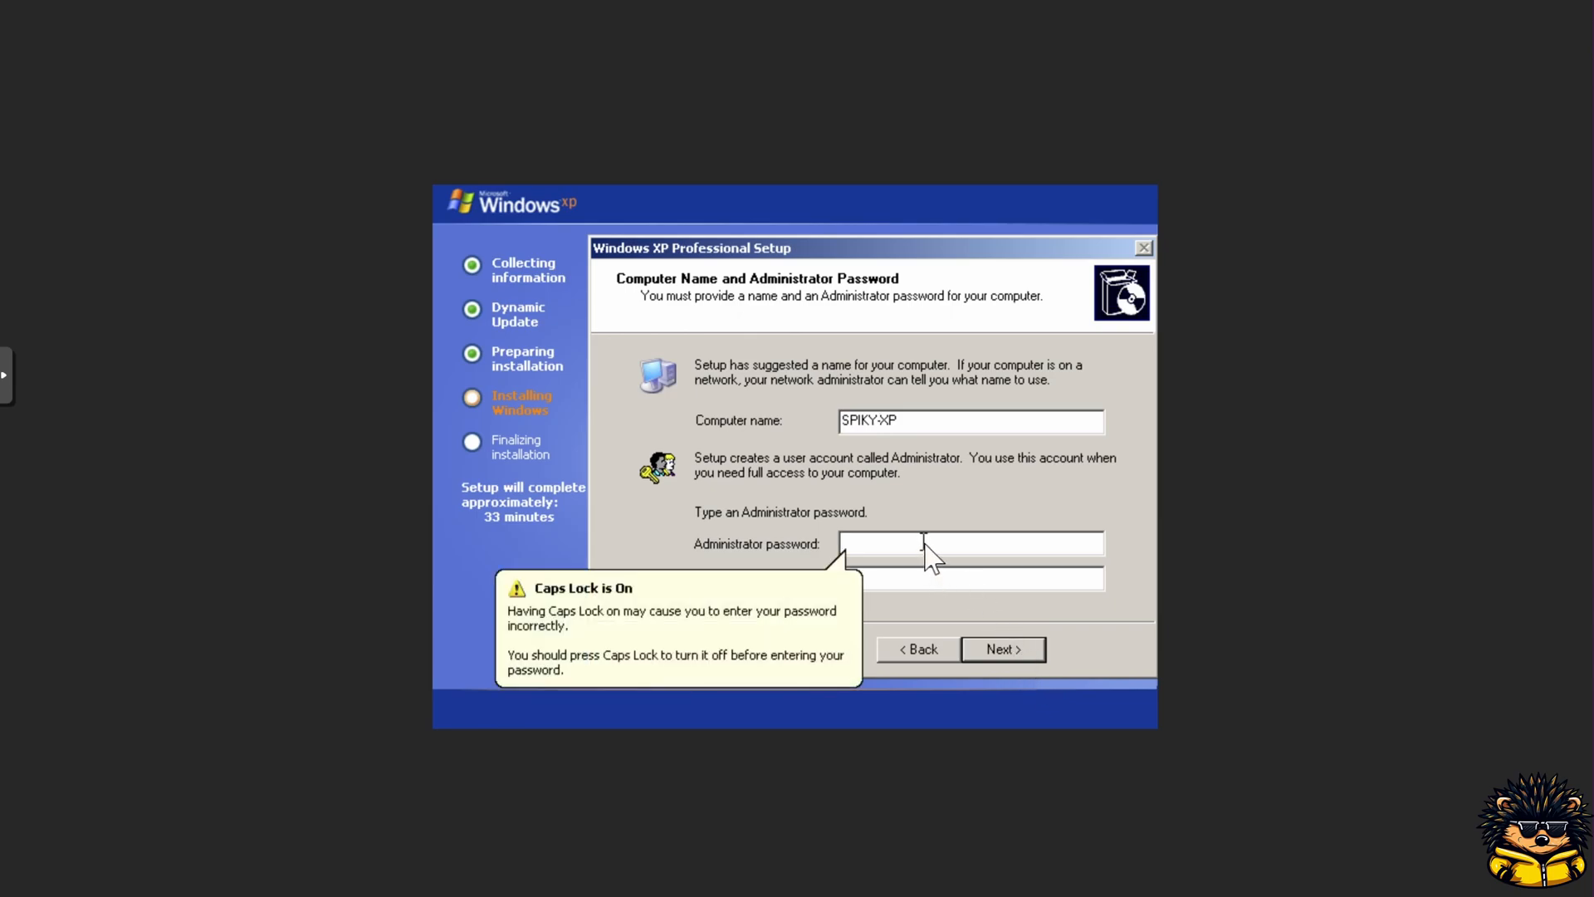
pyautogui.press('capslock')
pyautogui.write('•')
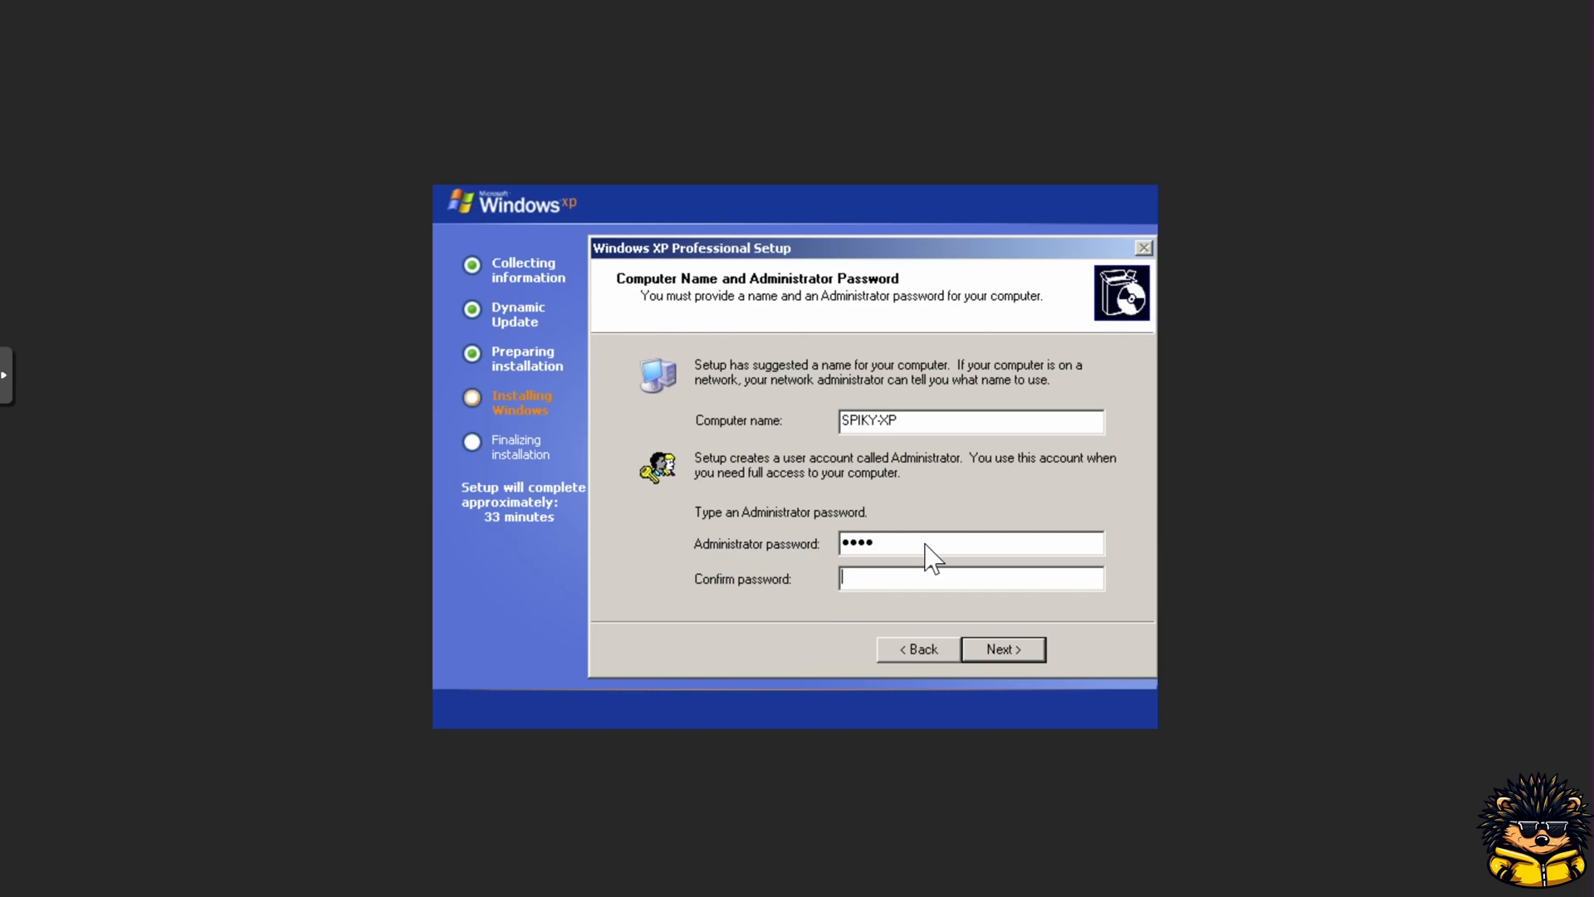
pyautogui.write('••••')
pyautogui.click(1013, 646)
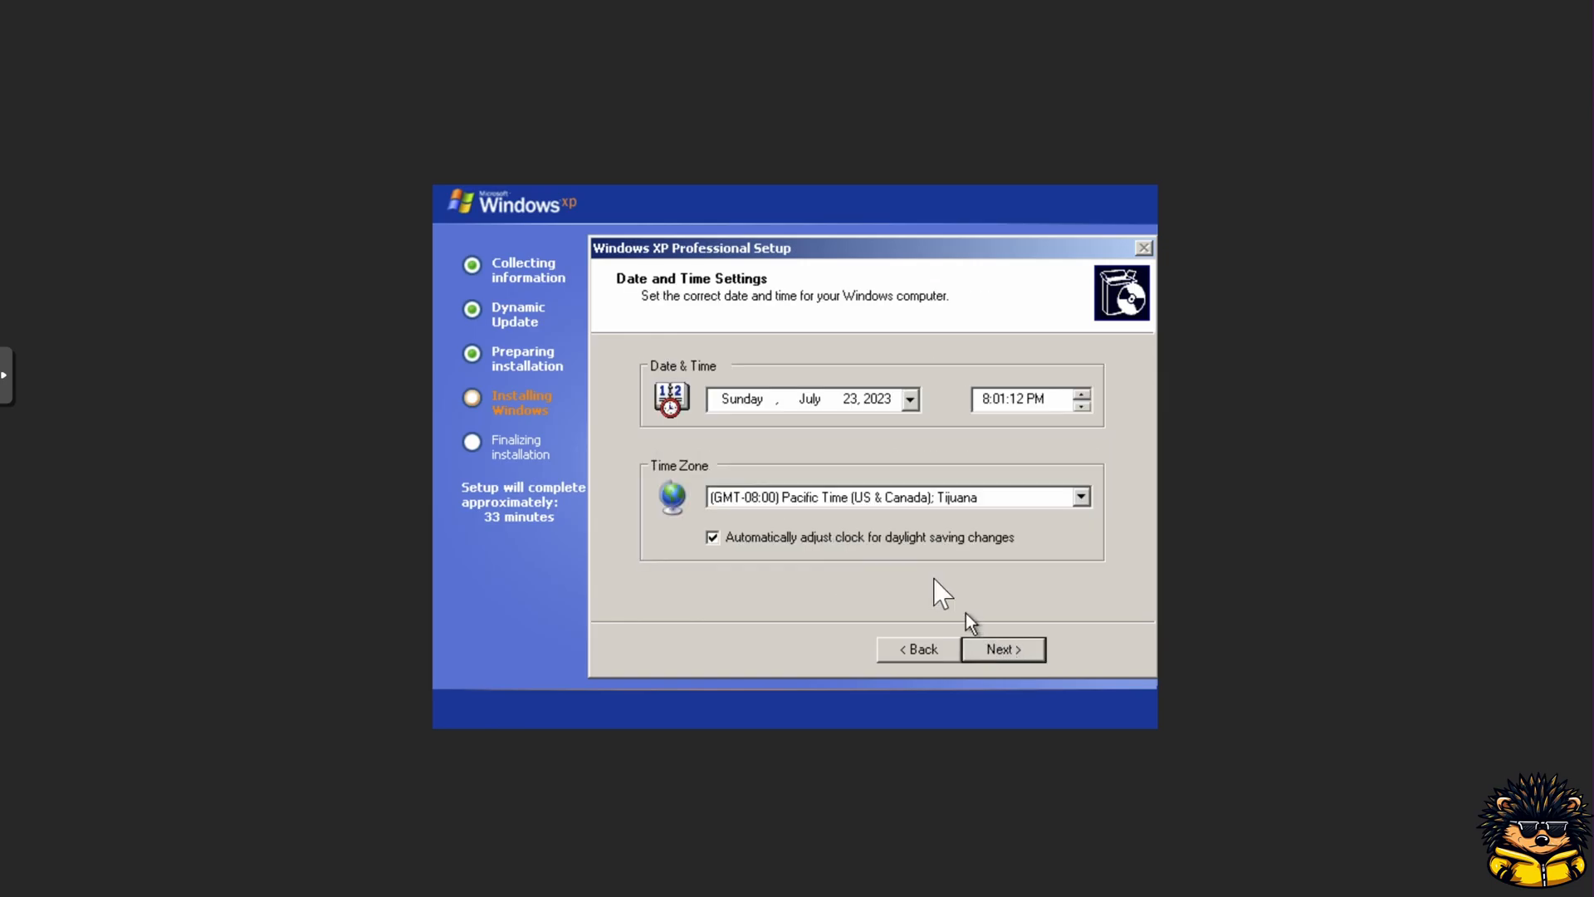
# Step: Set the time zone to (GMT+01:00) Brussels, Copenhagen, Madrid, Paris and continue
pyautogui.click(849, 498)
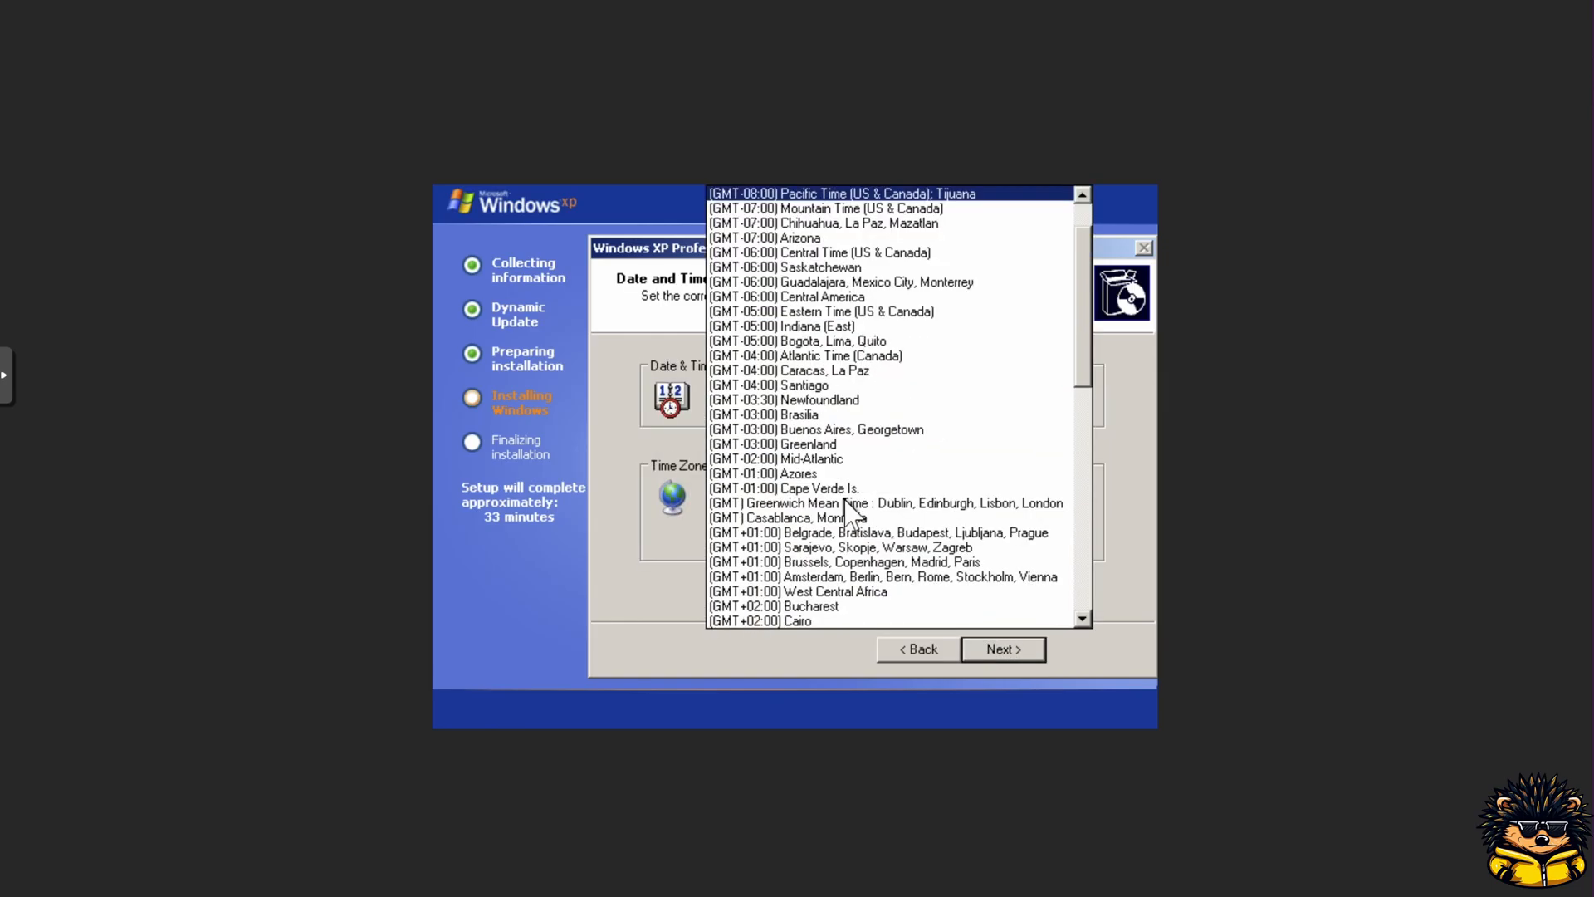
pyautogui.click(837, 563)
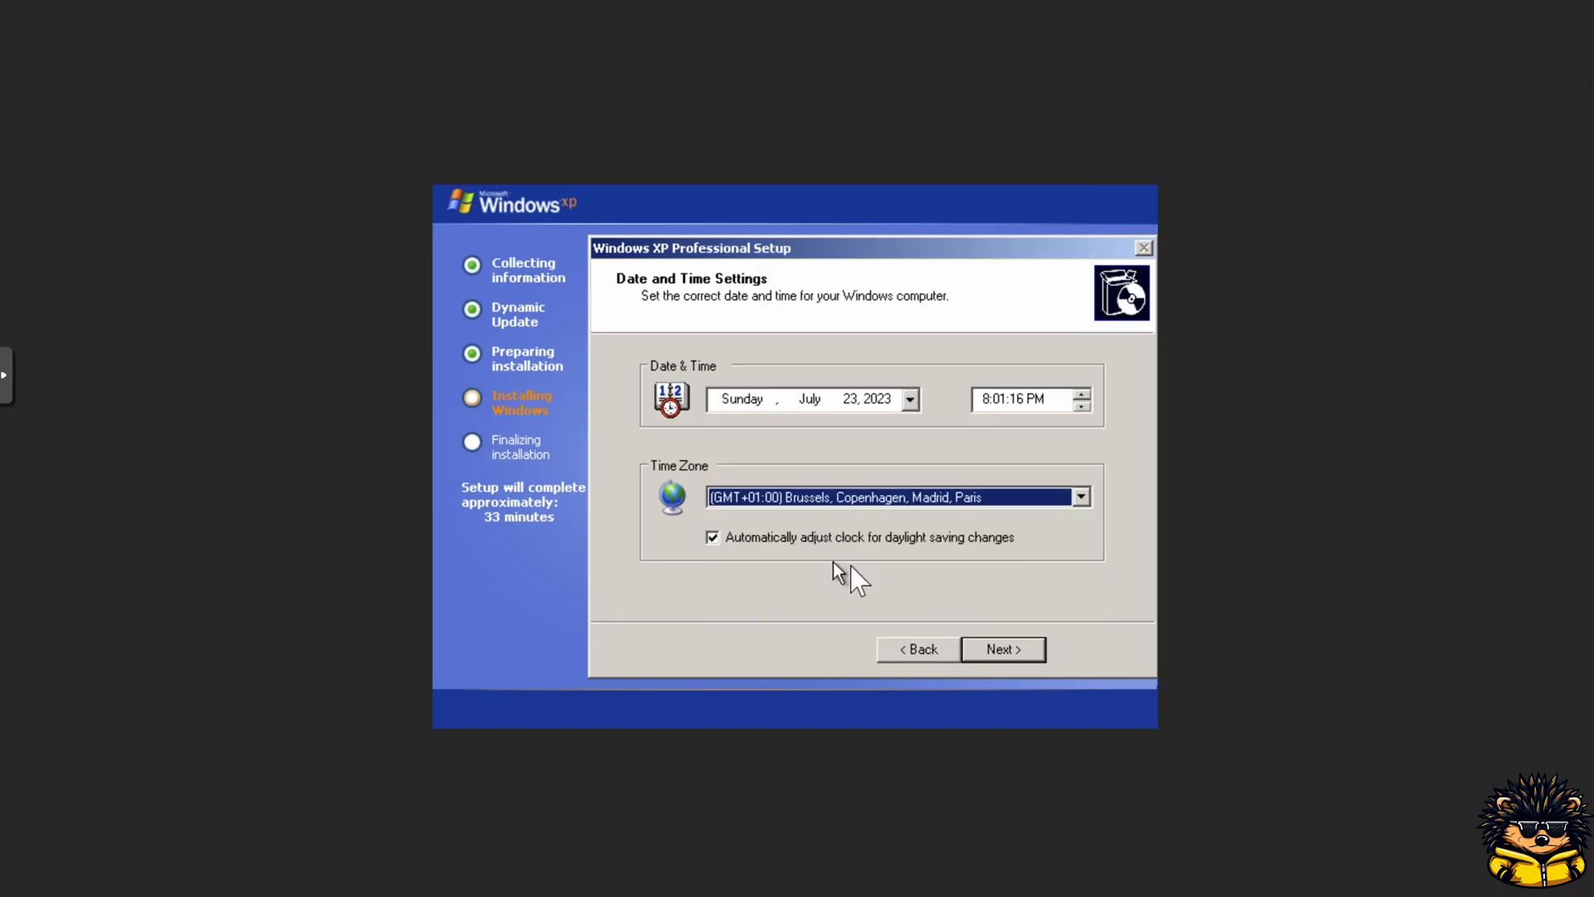
pyautogui.click(996, 650)
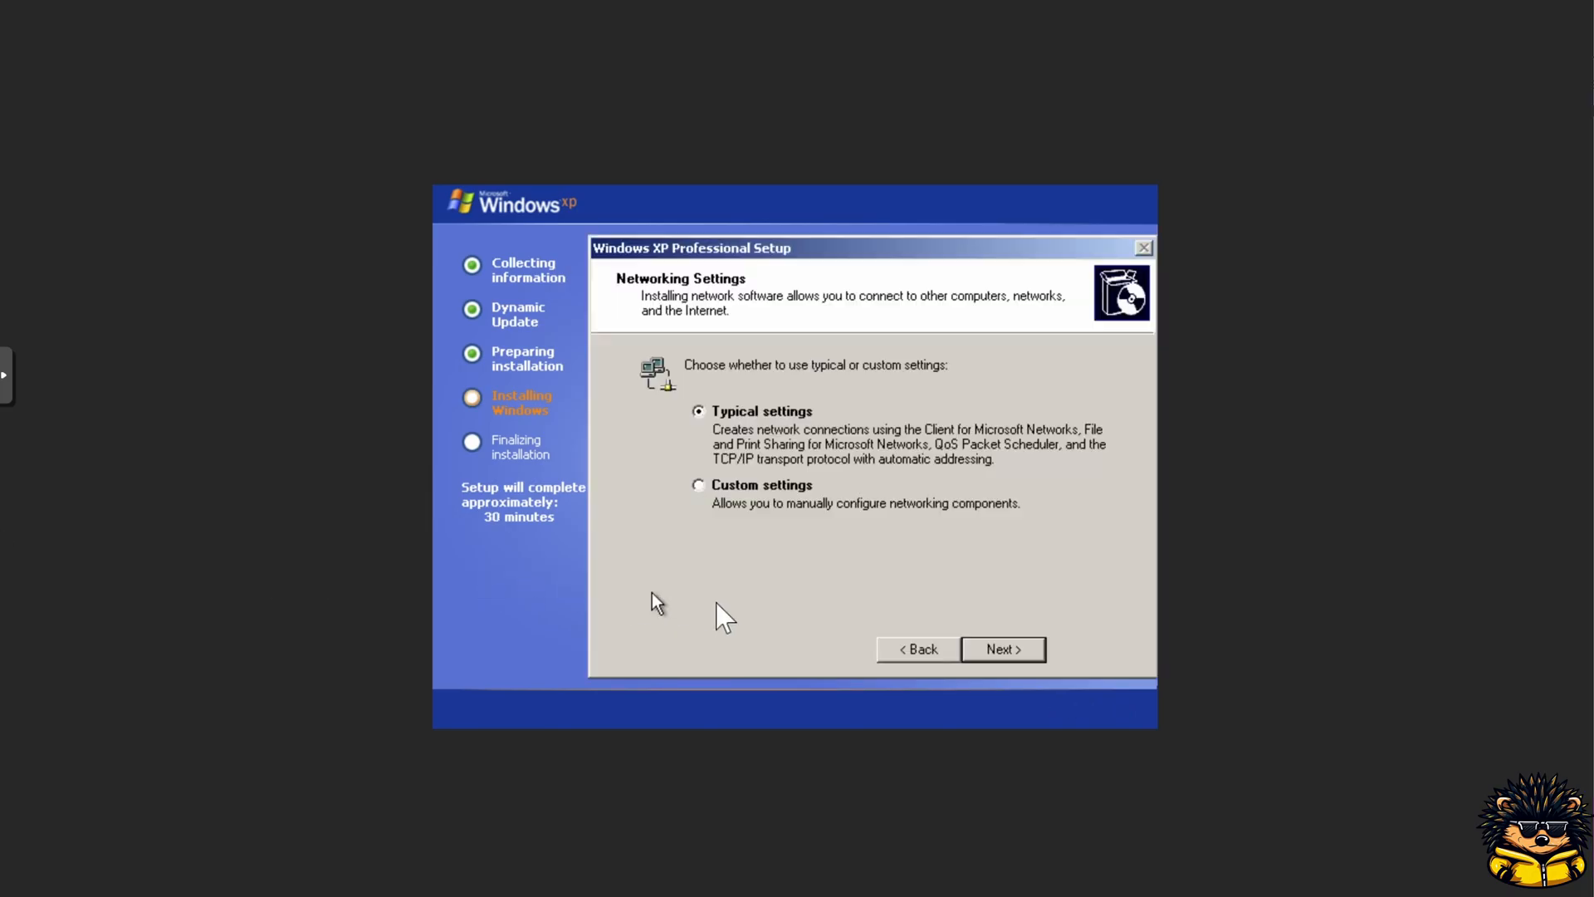
# Step: Accept typical networking settings and the default WORKGROUP membership to proceed with installation
pyautogui.click(996, 650)
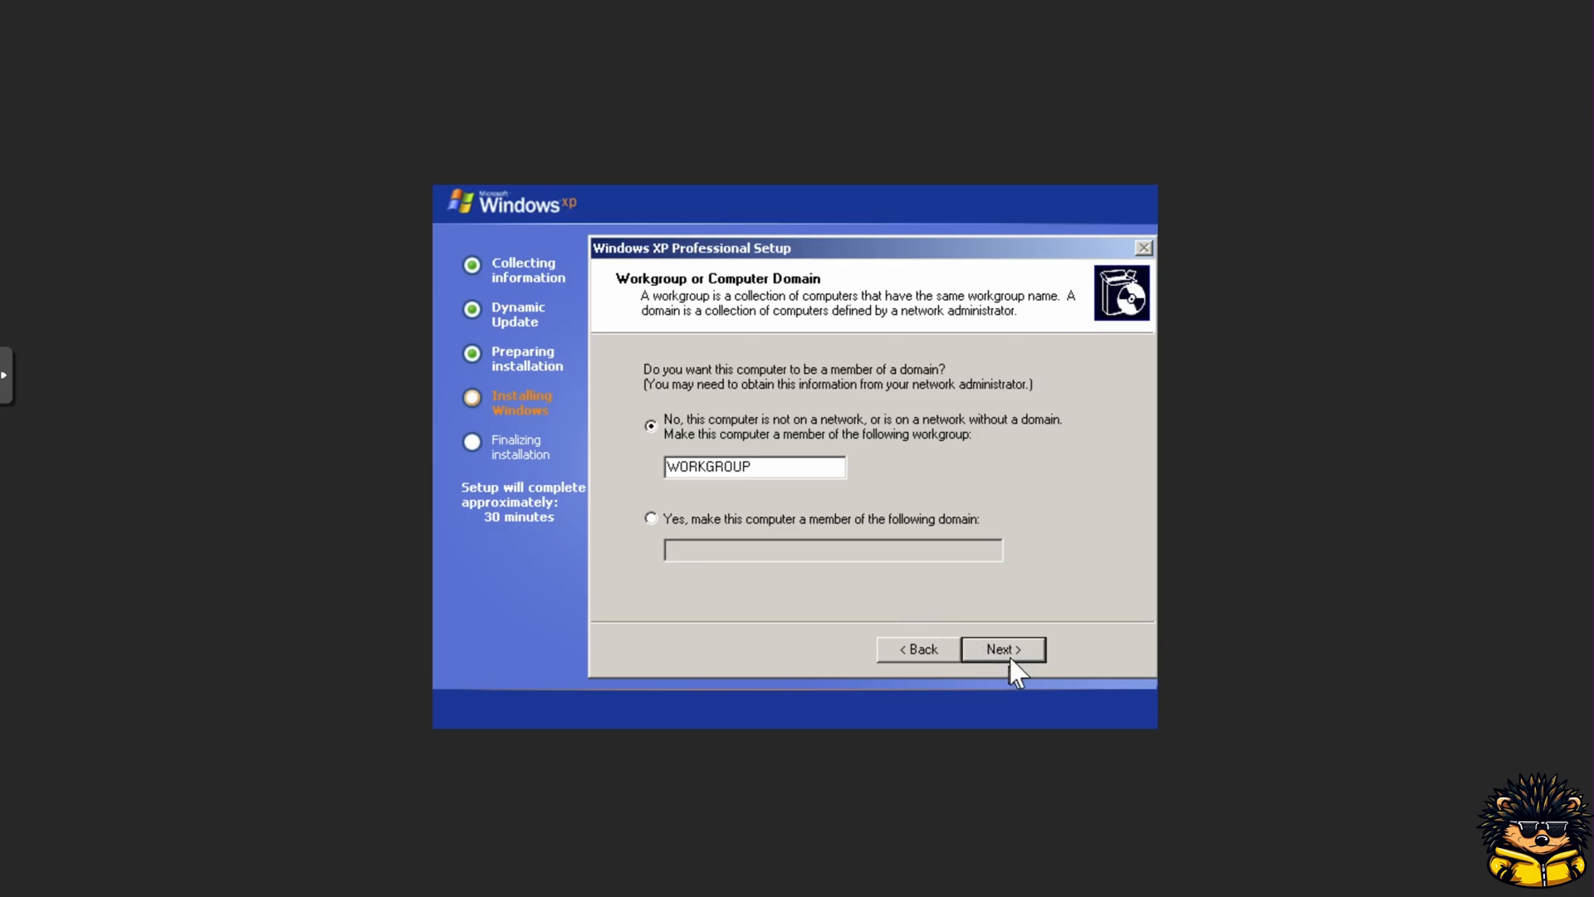
pyautogui.click(1008, 650)
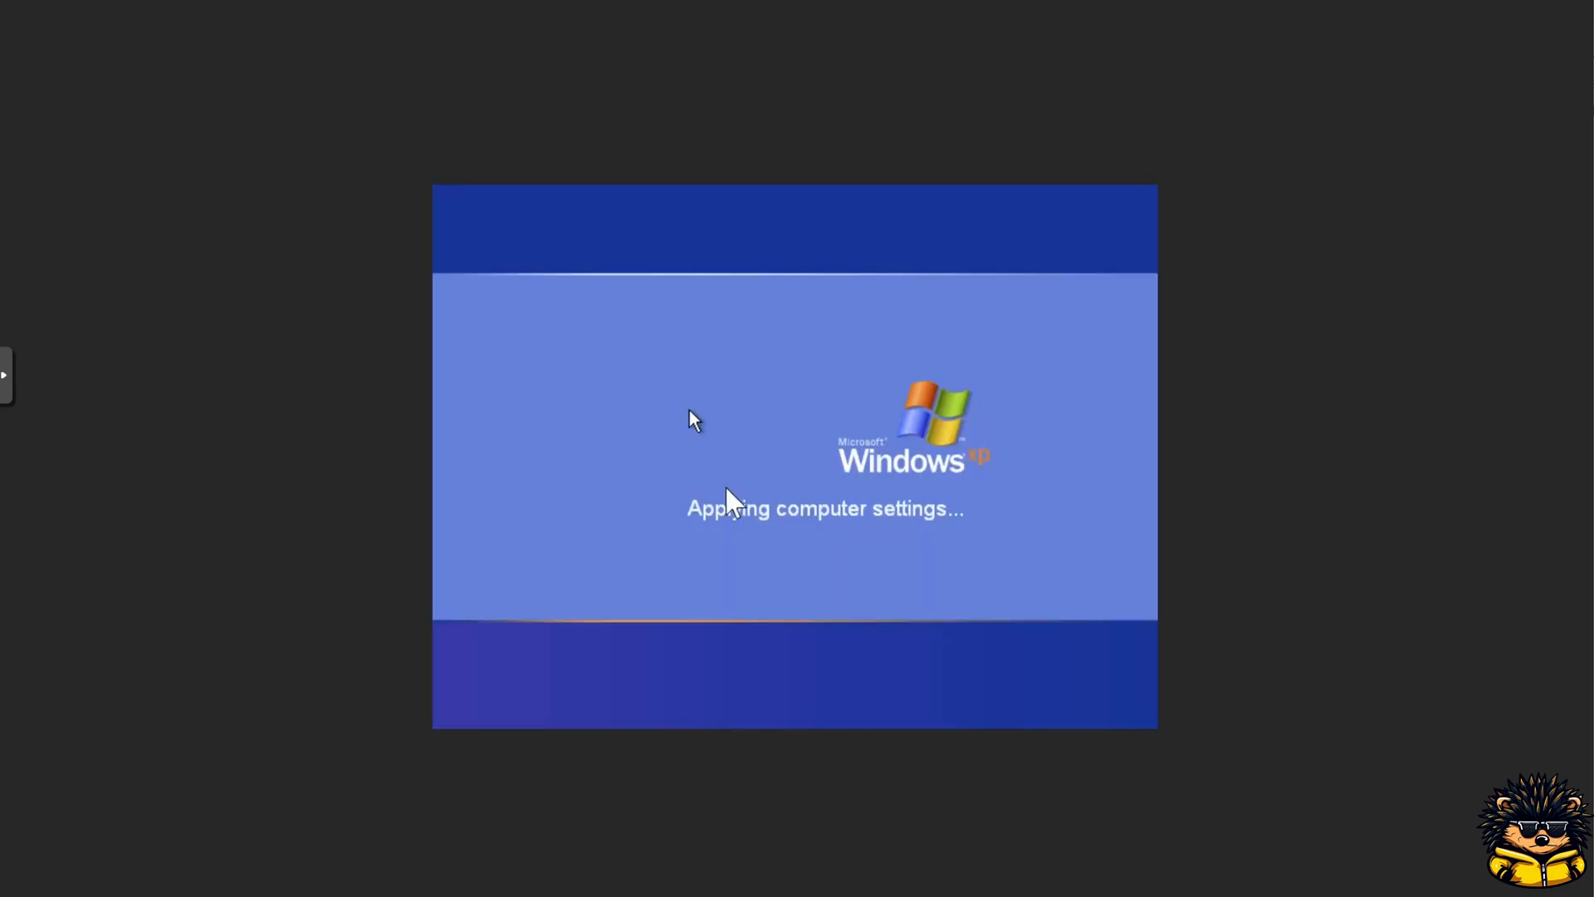
# Step: Log on as Administrator by entering the account password
pyautogui.write('•••')
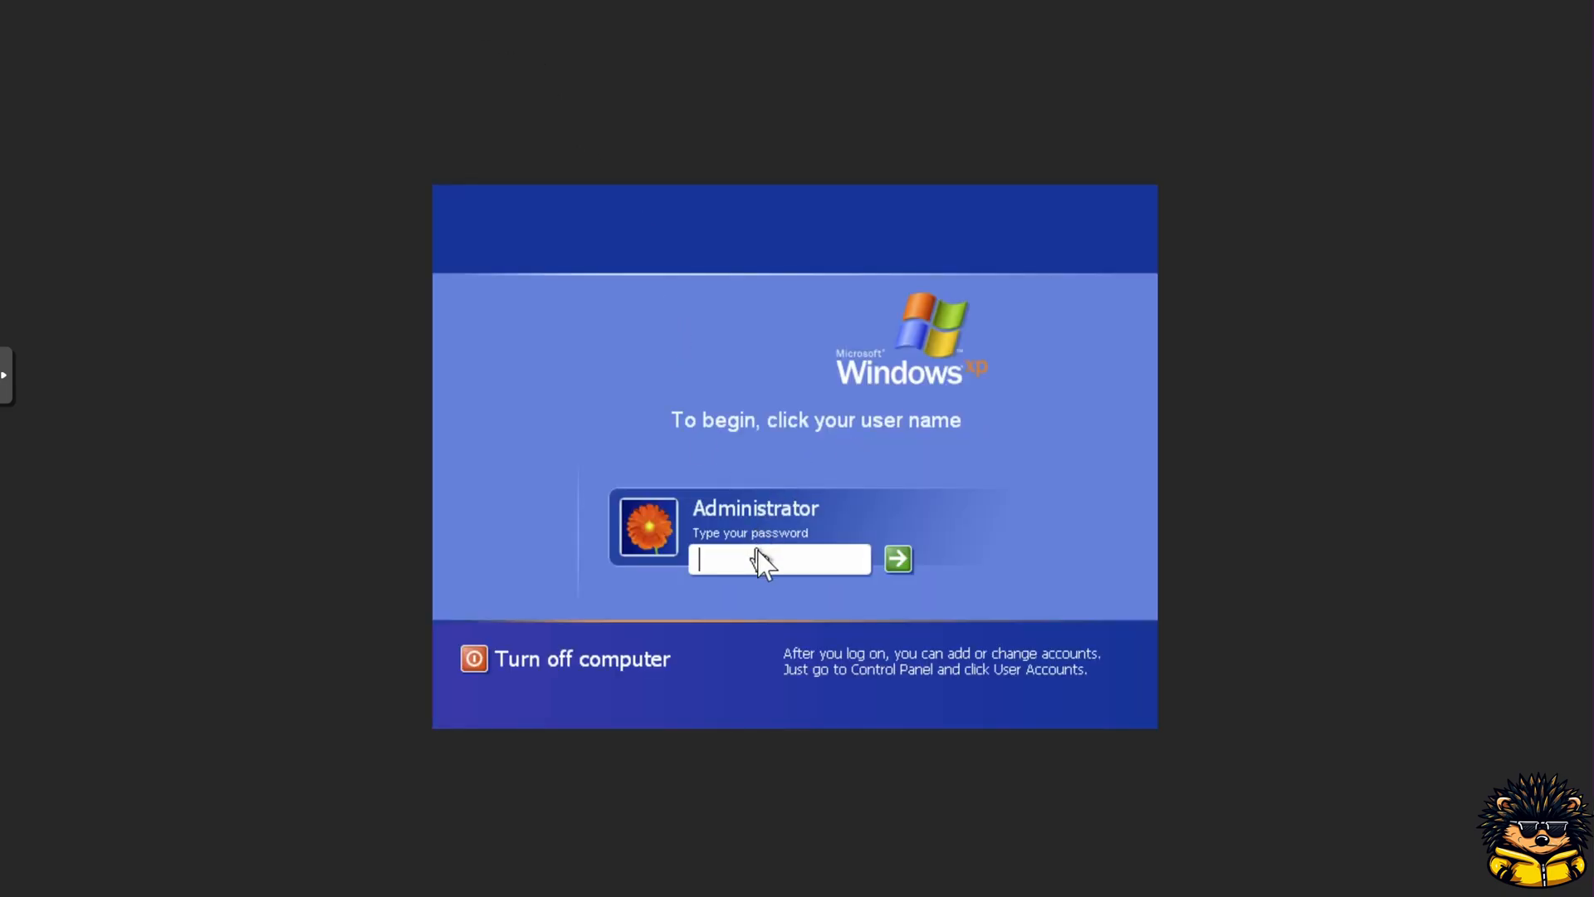
pyautogui.write('•')
pyautogui.press('Return')
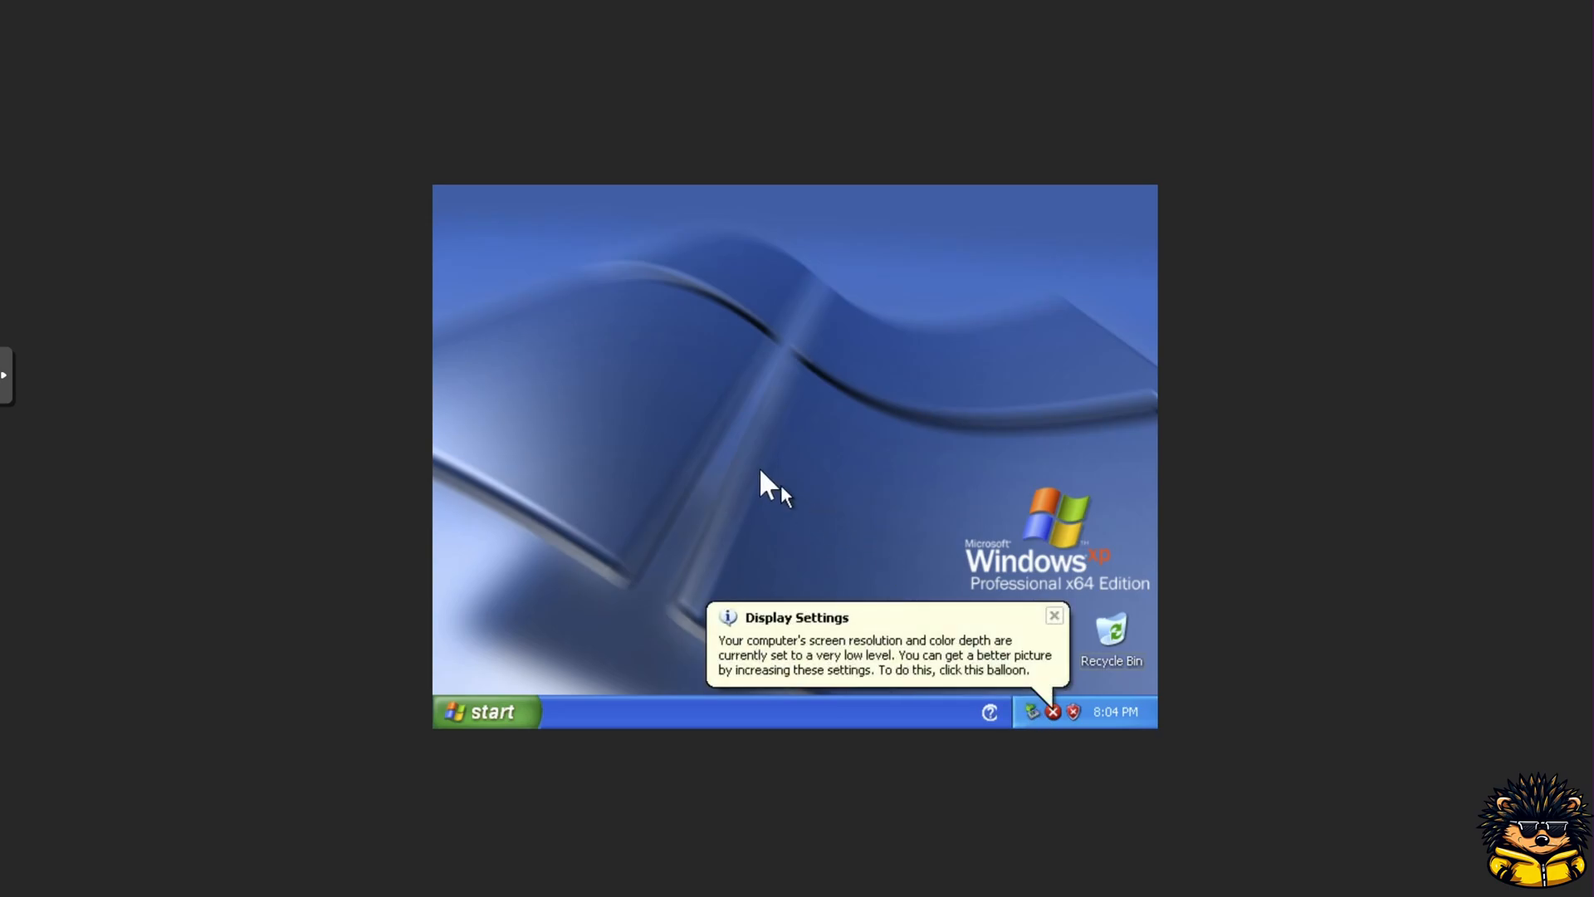
# Step: Let Windows automatically correct the screen resolution and colour depth, and keep the new display settings
pyautogui.click(797, 656)
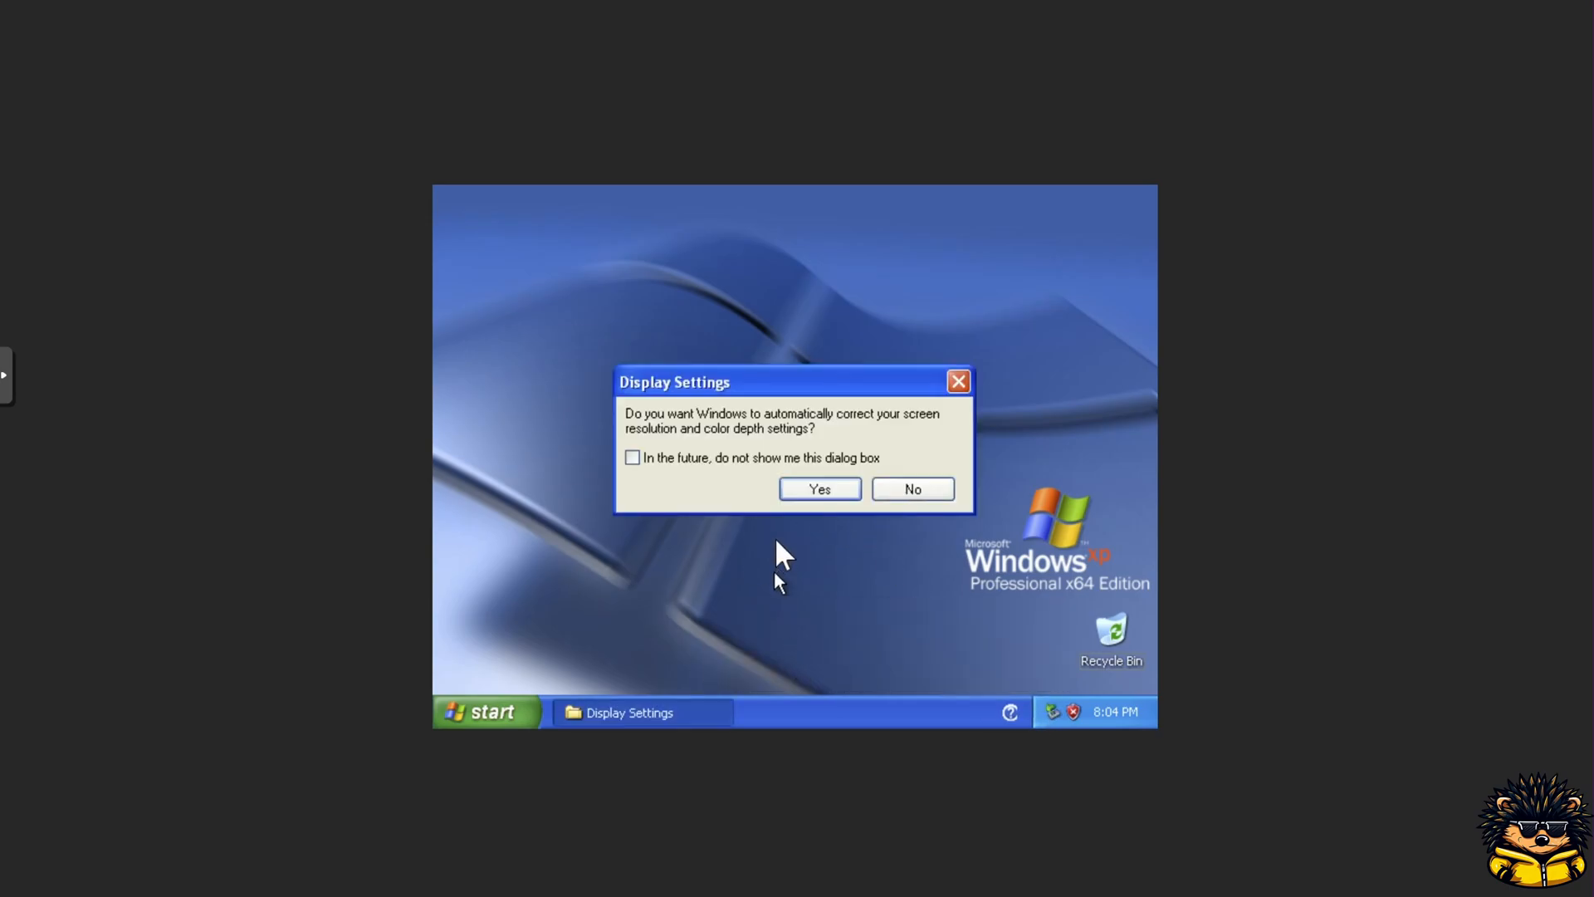
pyautogui.click(789, 495)
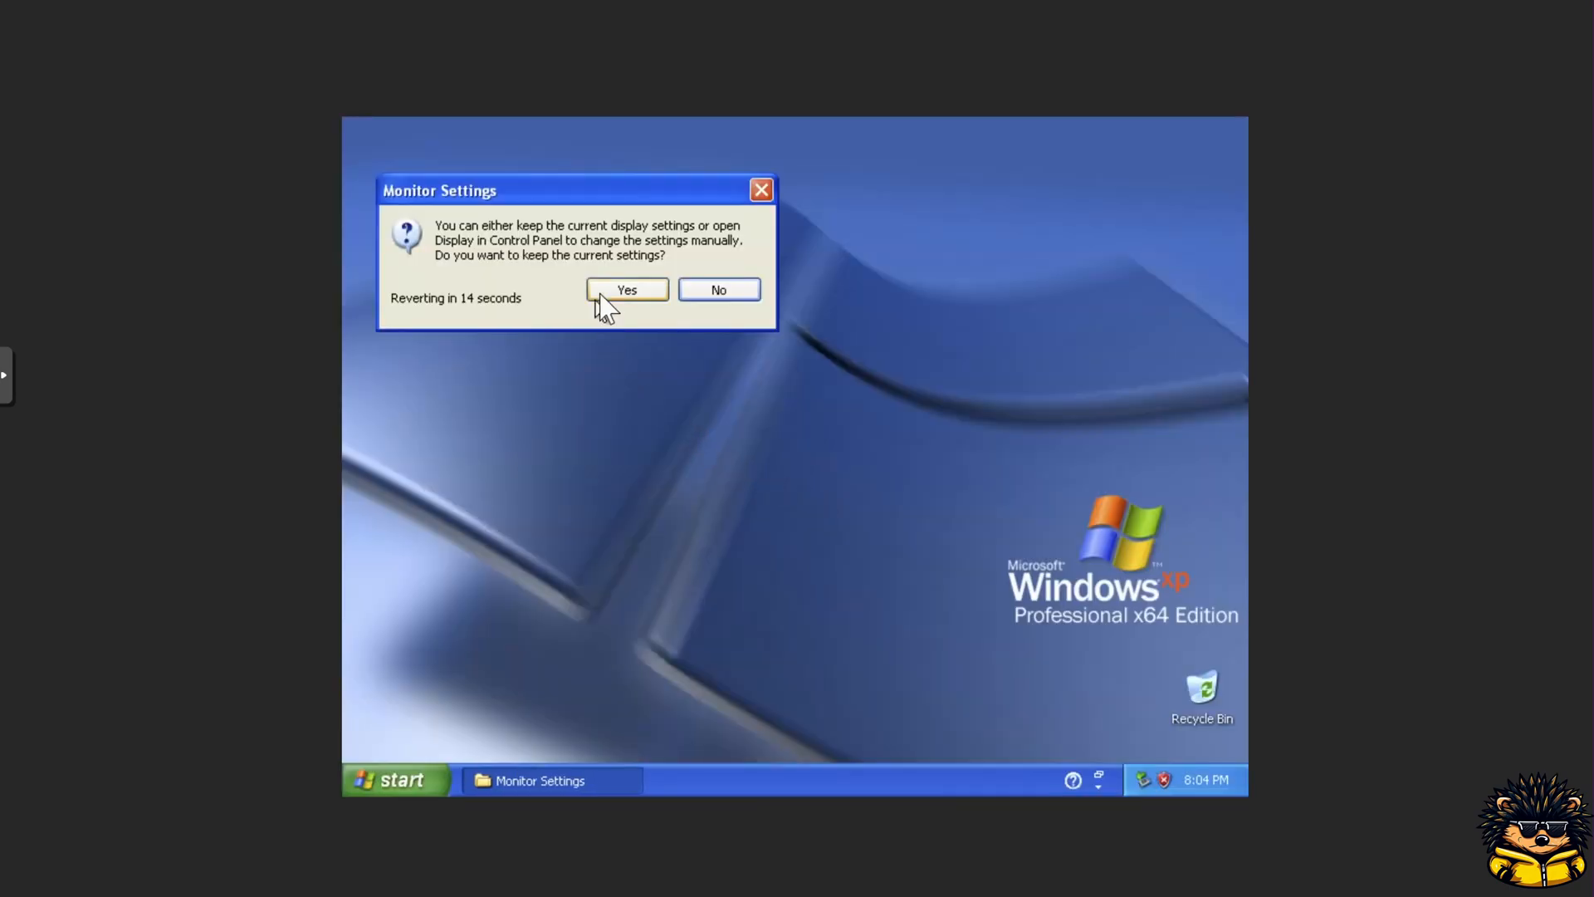
pyautogui.click(614, 295)
# Step: Open Display Properties and set the screen resolution to 1280 by 1024 pixels
pyautogui.rightClick(926, 443)
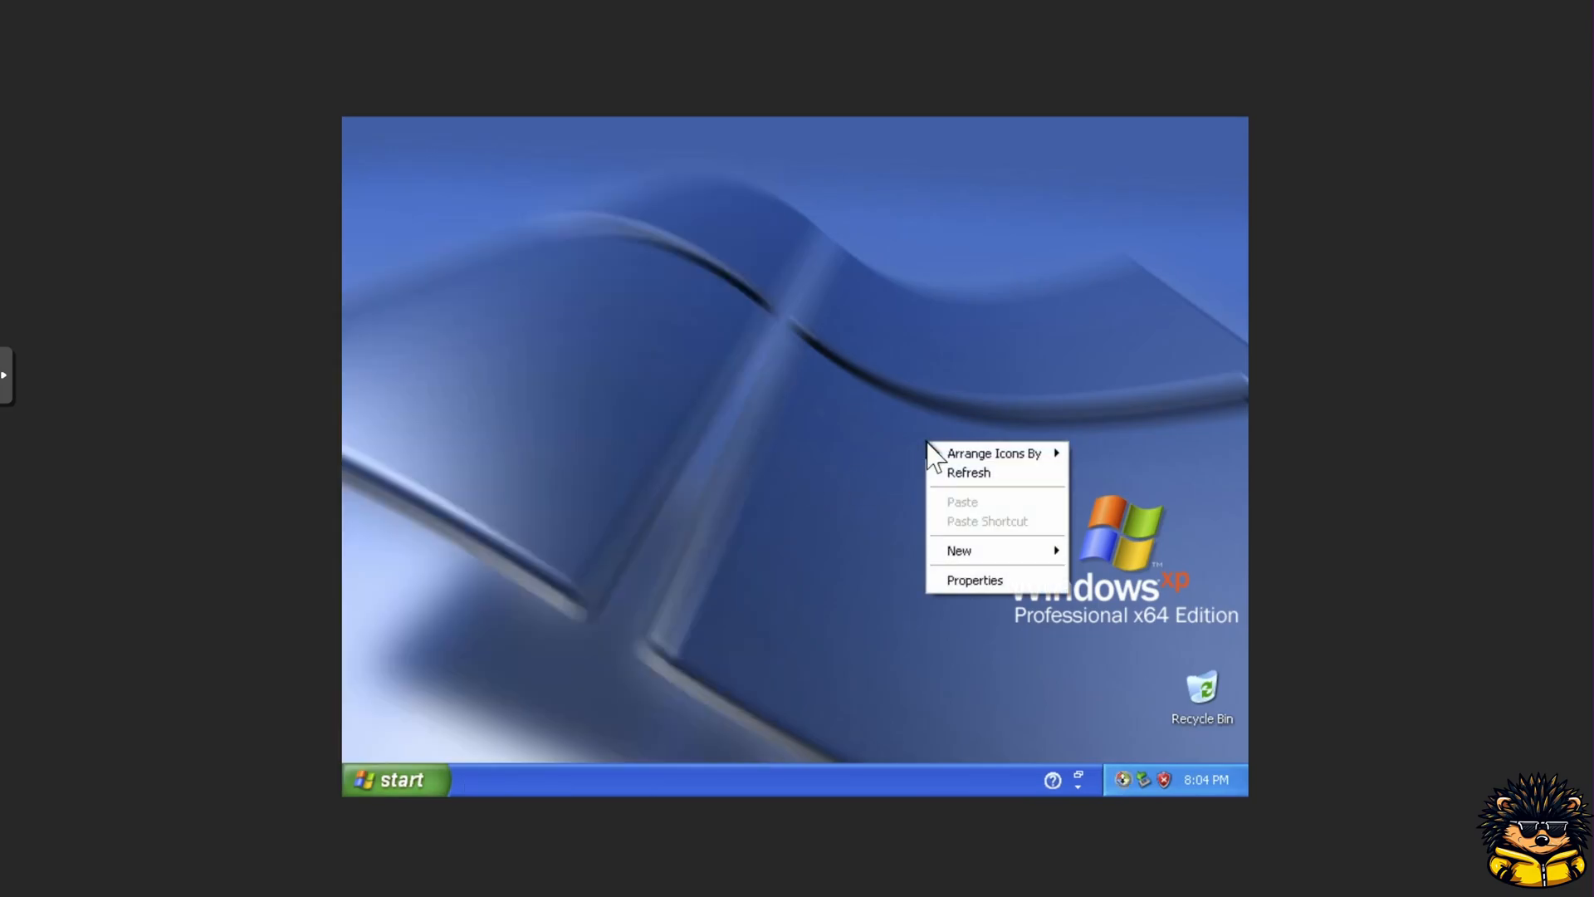
pyautogui.click(964, 579)
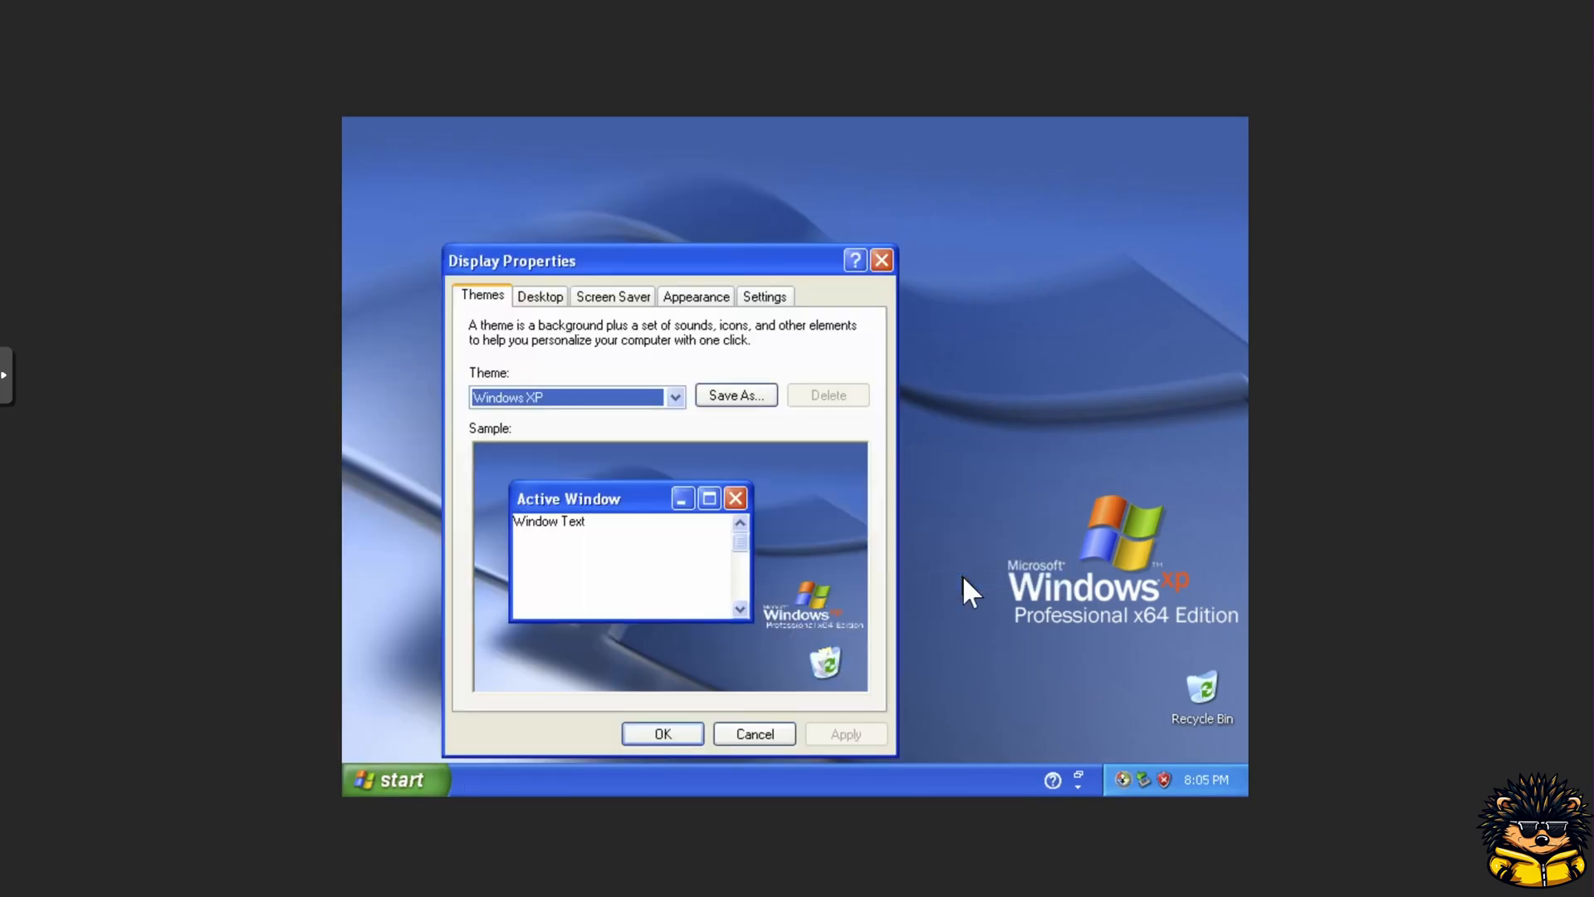
pyautogui.click(771, 298)
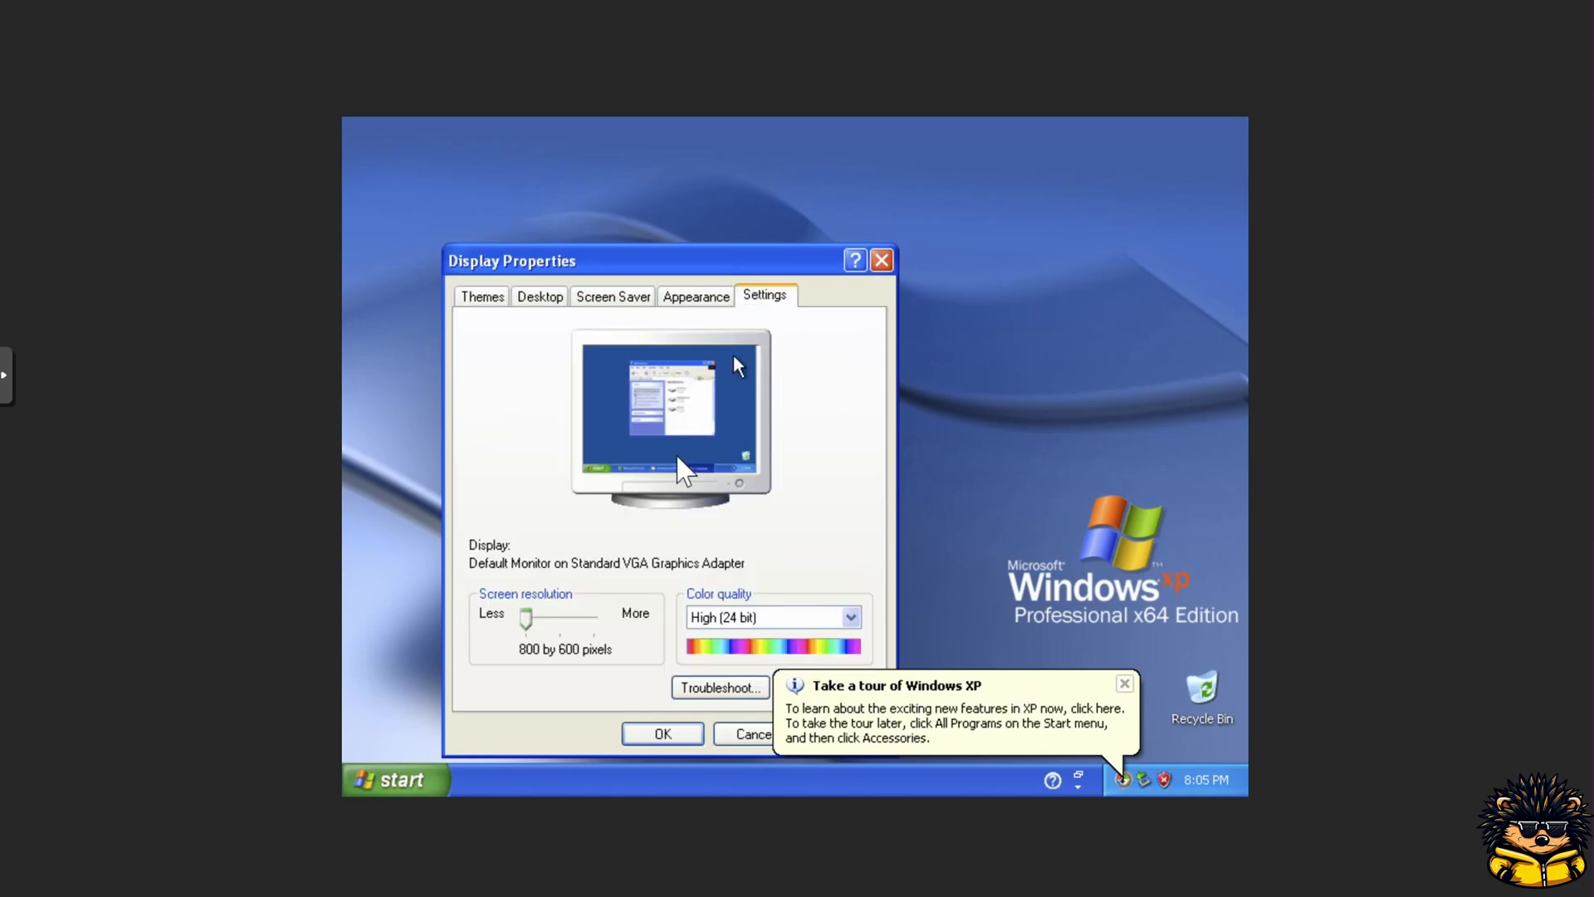
pyautogui.click(596, 619)
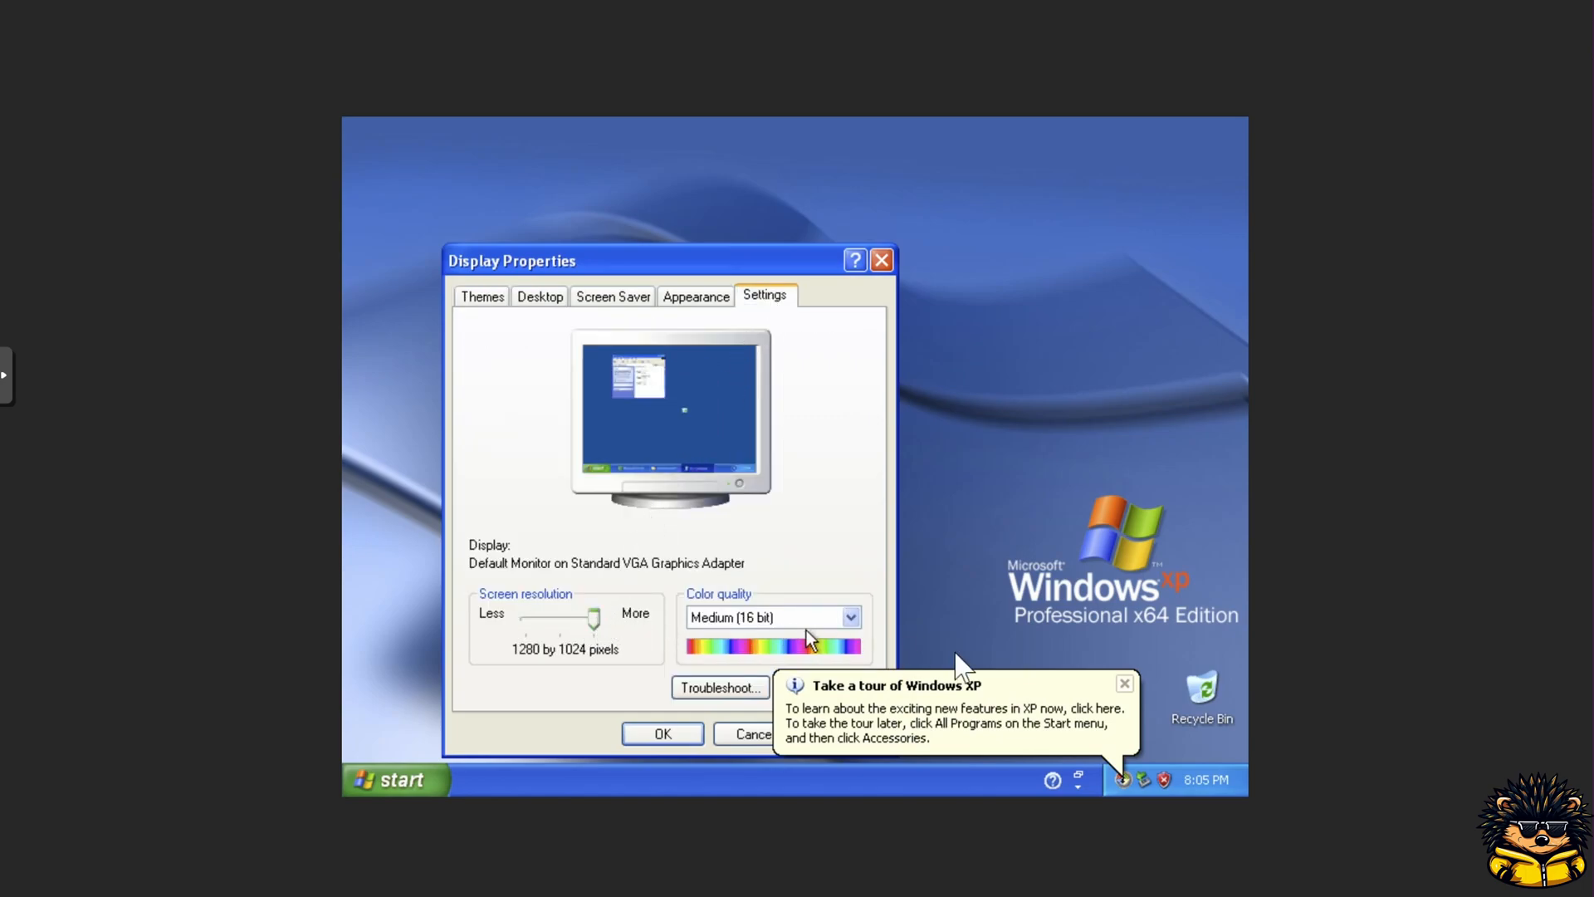
pyautogui.click(1124, 683)
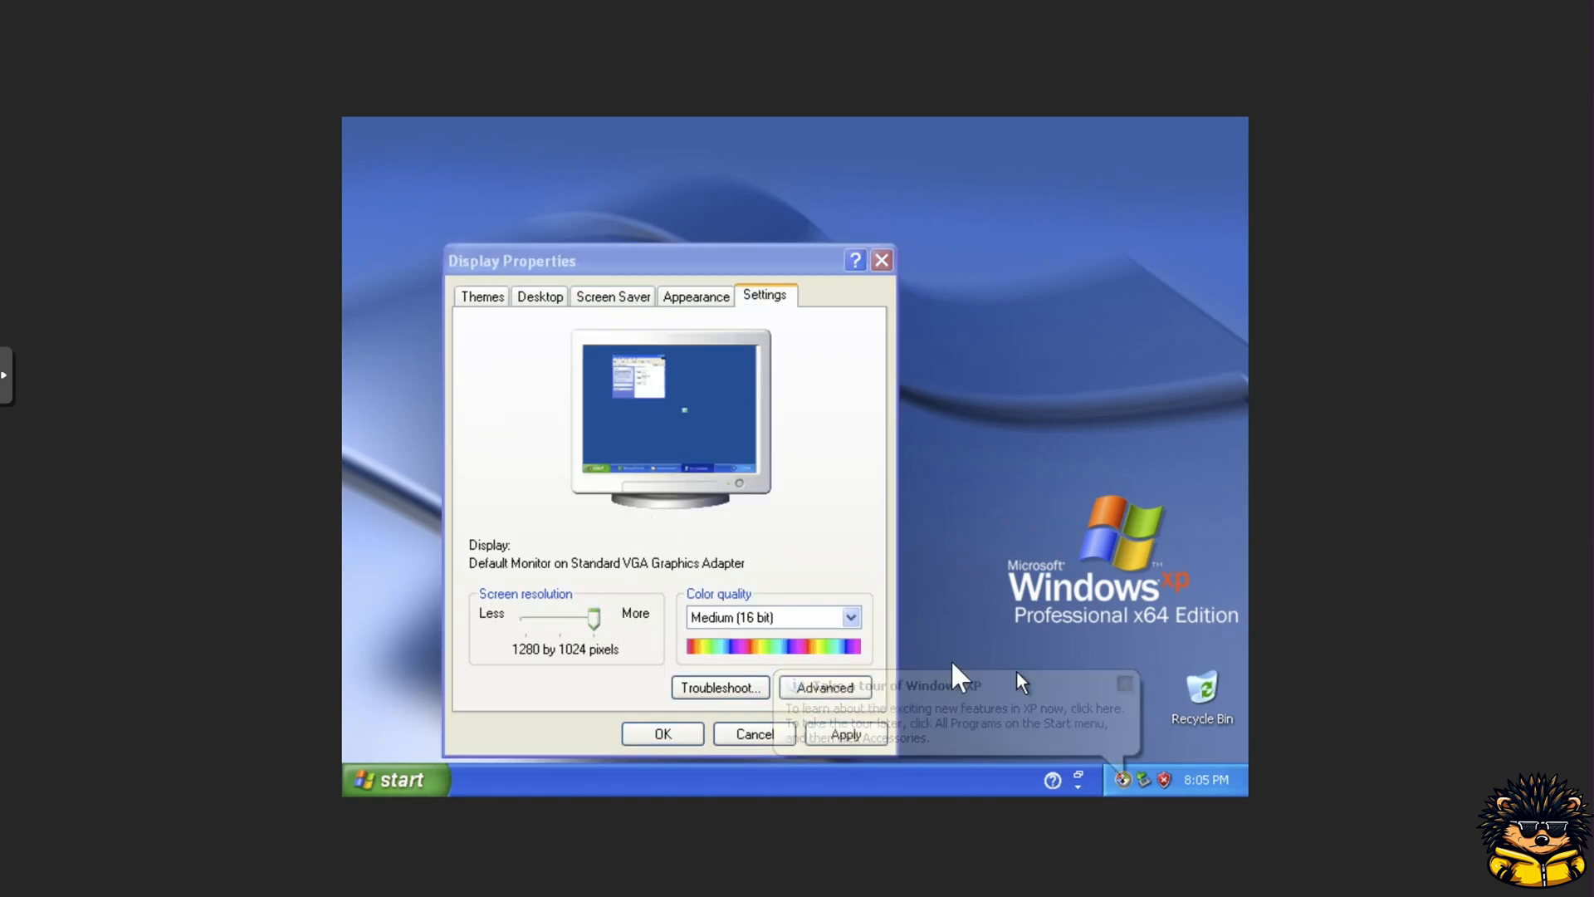
pyautogui.click(781, 616)
pyautogui.click(745, 655)
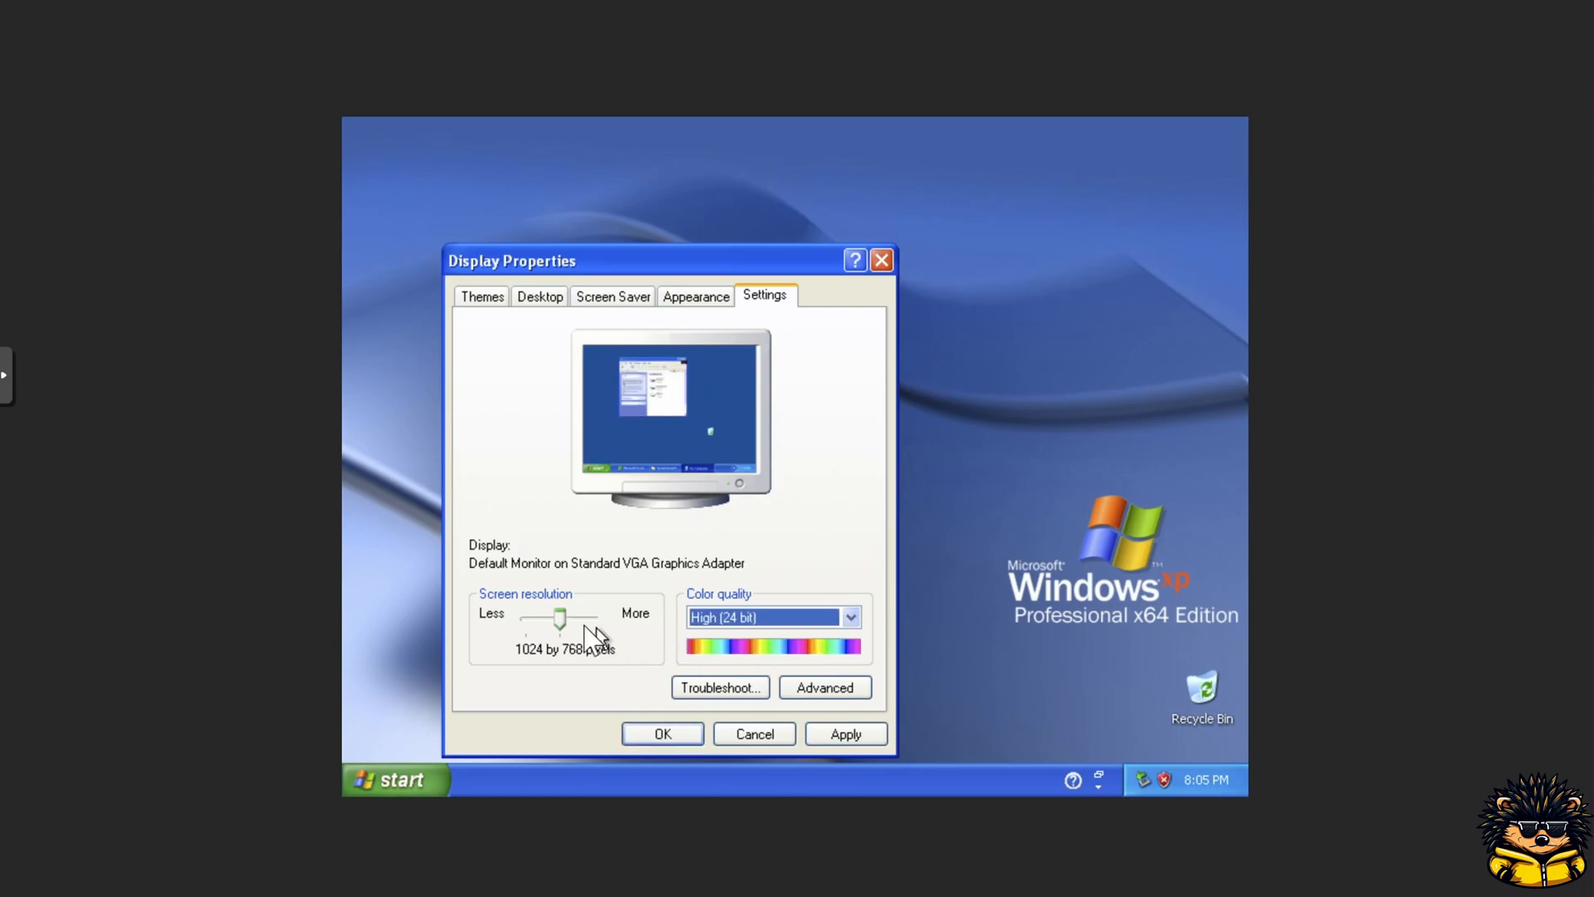
pyautogui.moveTo(541, 619); pyautogui.dragTo(596, 618)
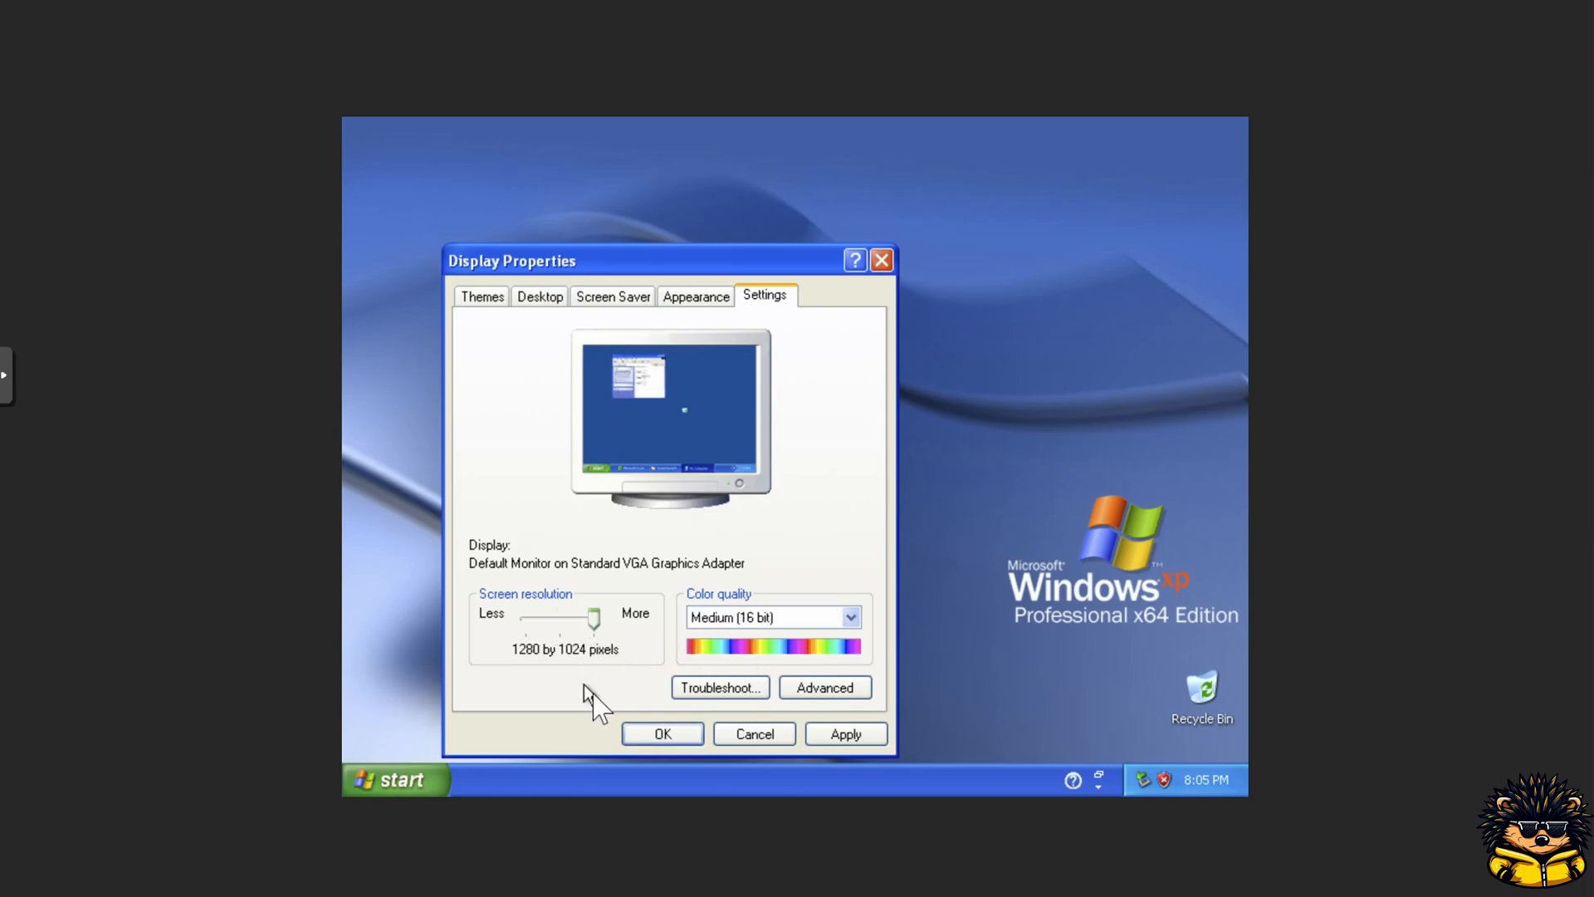
# Step: Browse the Appearance and Screen Saver tabs of Display Properties
pyautogui.click(691, 301)
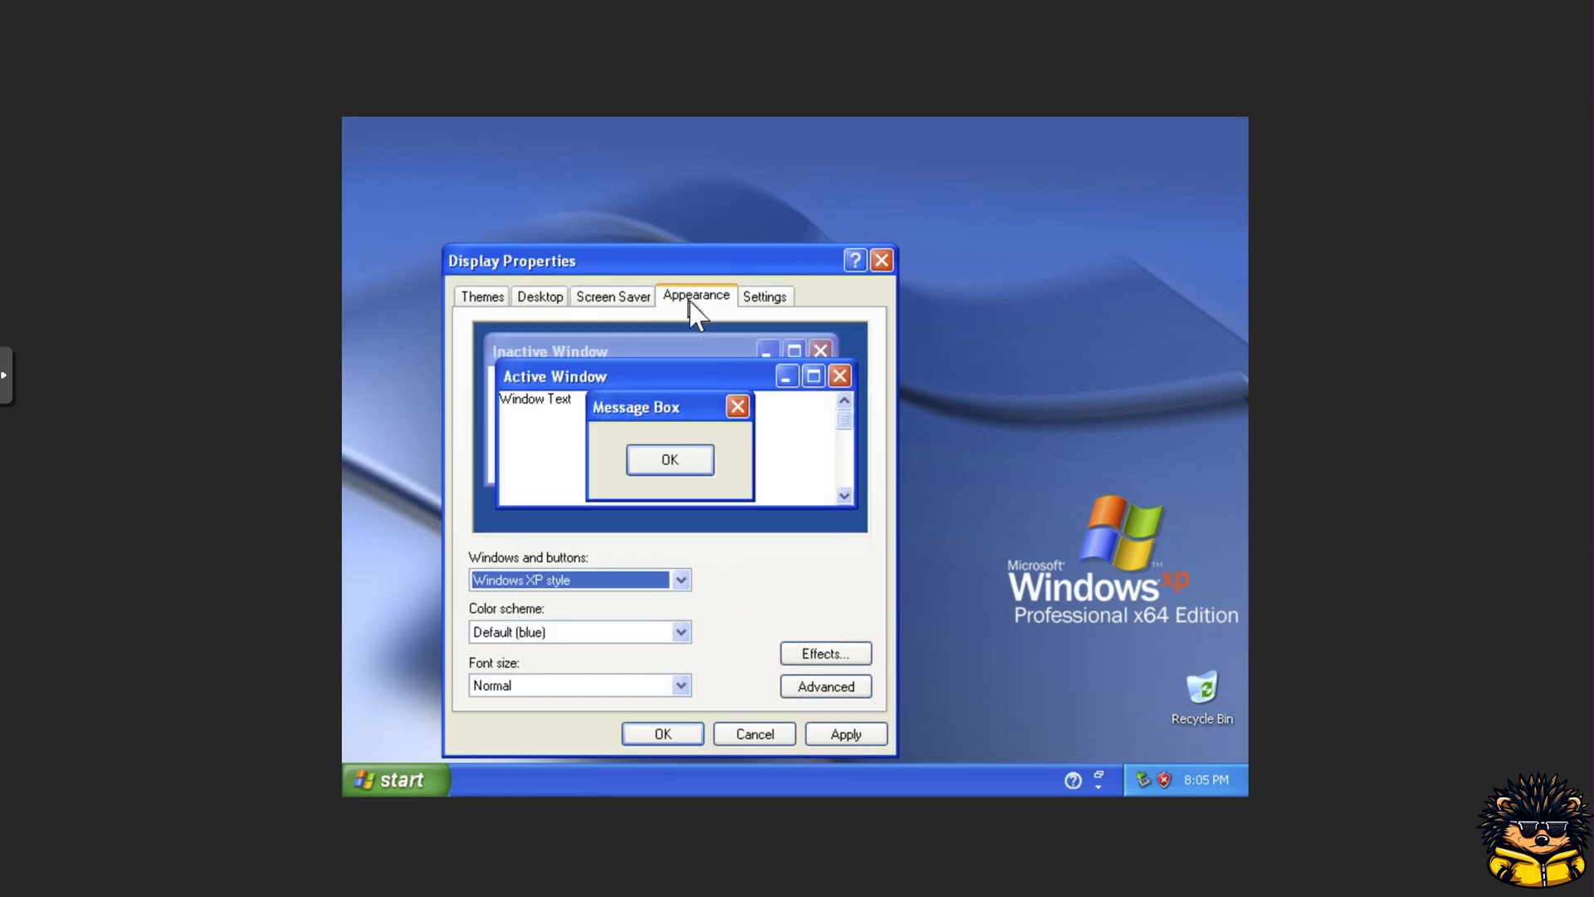
pyautogui.click(634, 299)
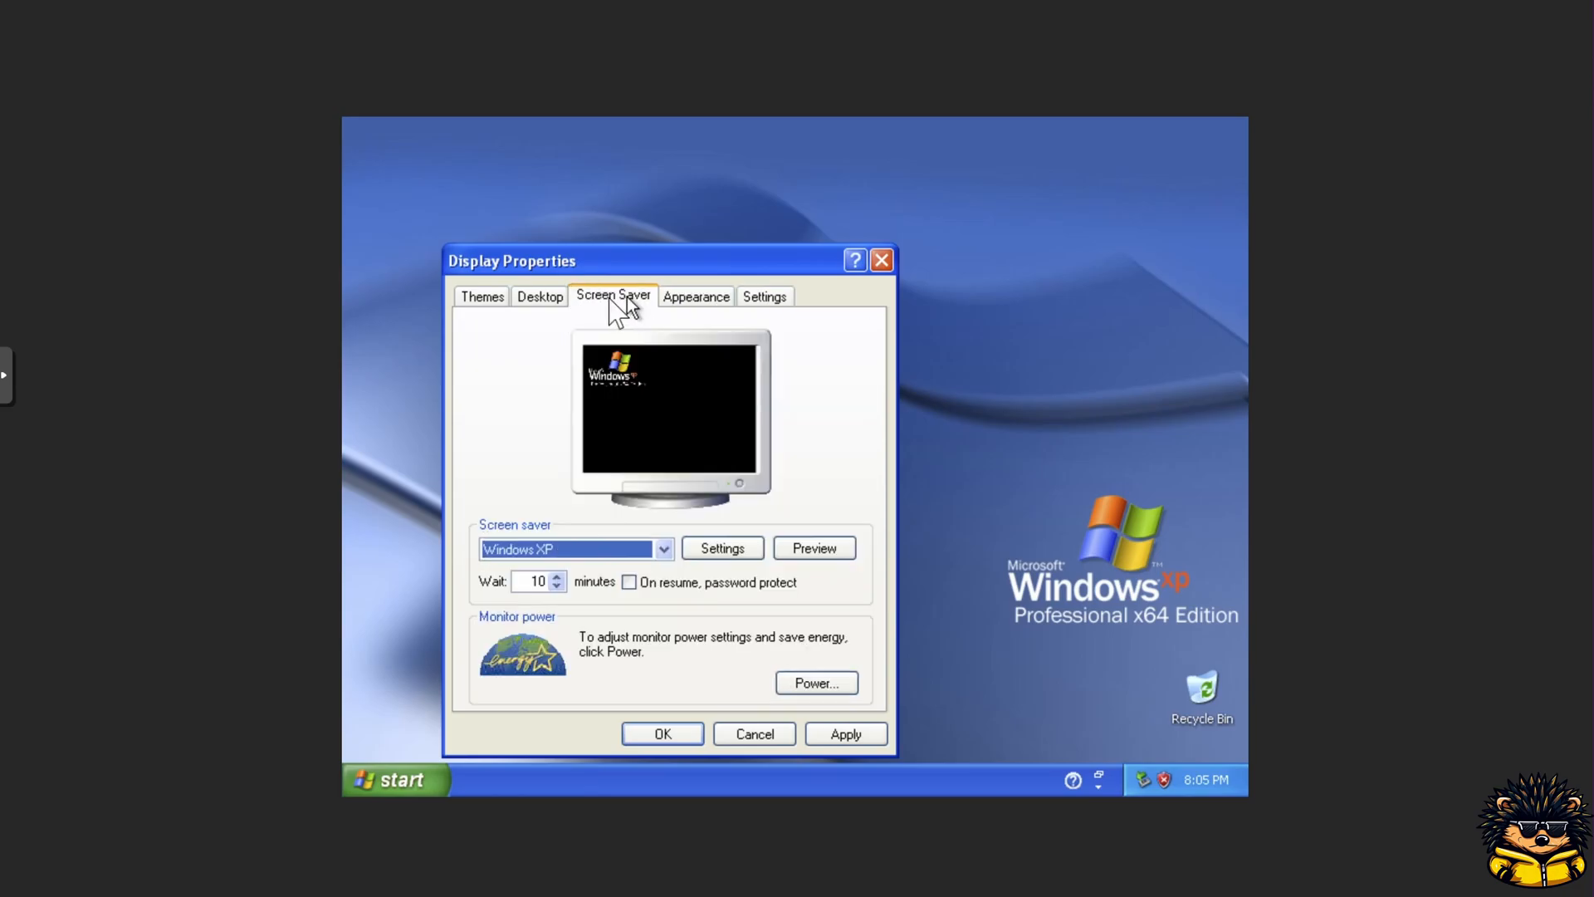
# Step: Show the My Documents, My Computer, My Network Places and Internet Explorer icons on the desktop
pyautogui.click(532, 301)
pyautogui.click(583, 694)
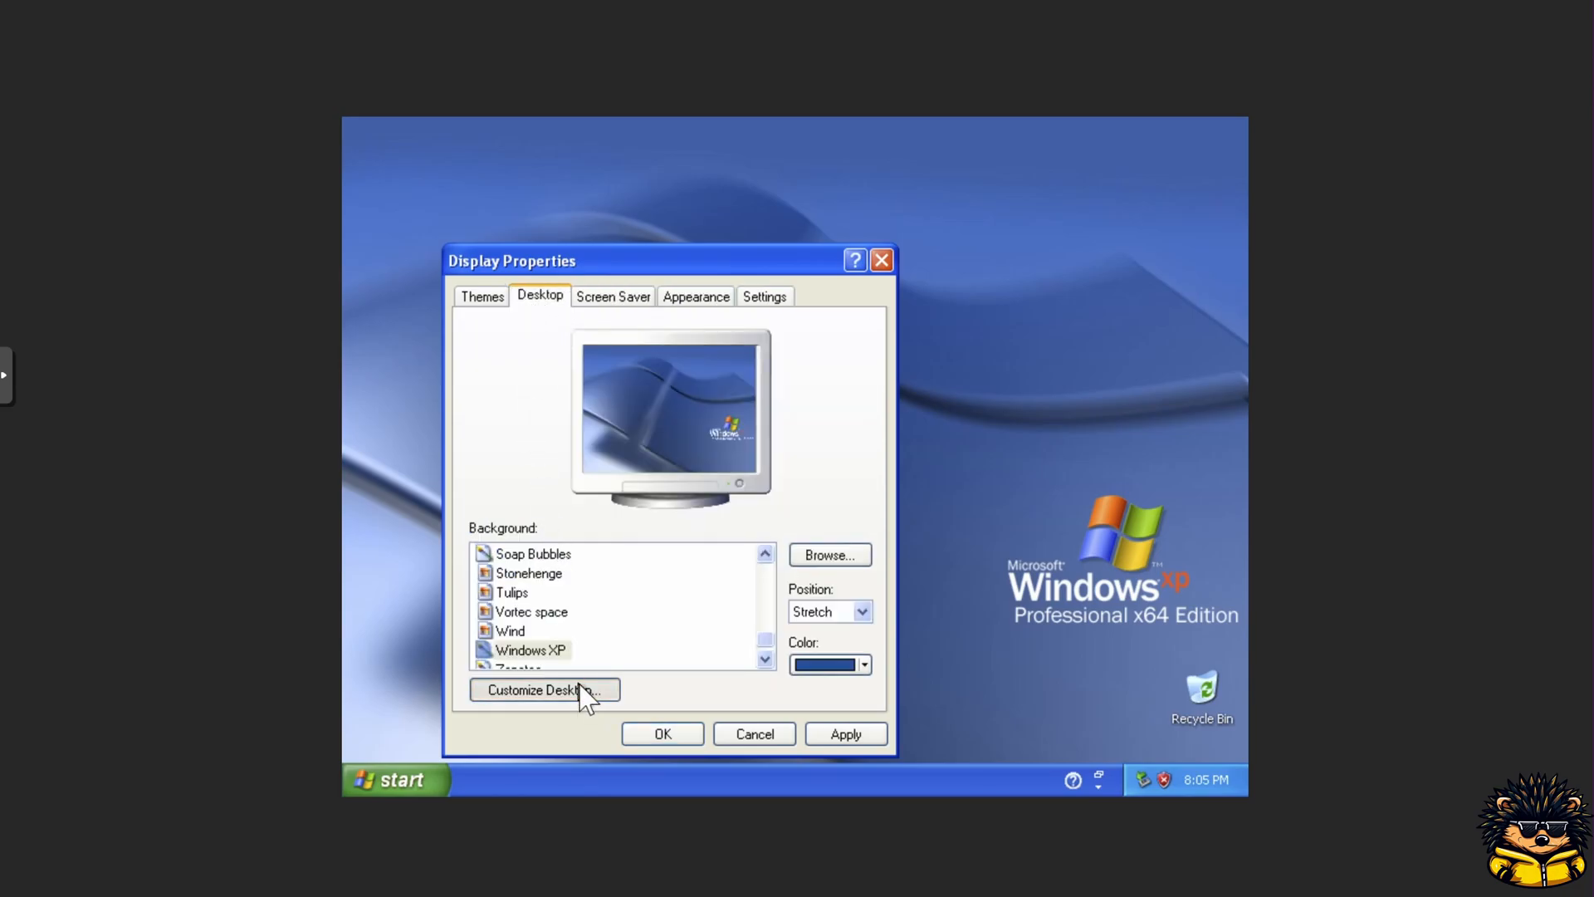
pyautogui.click(520, 373)
pyautogui.click(520, 349)
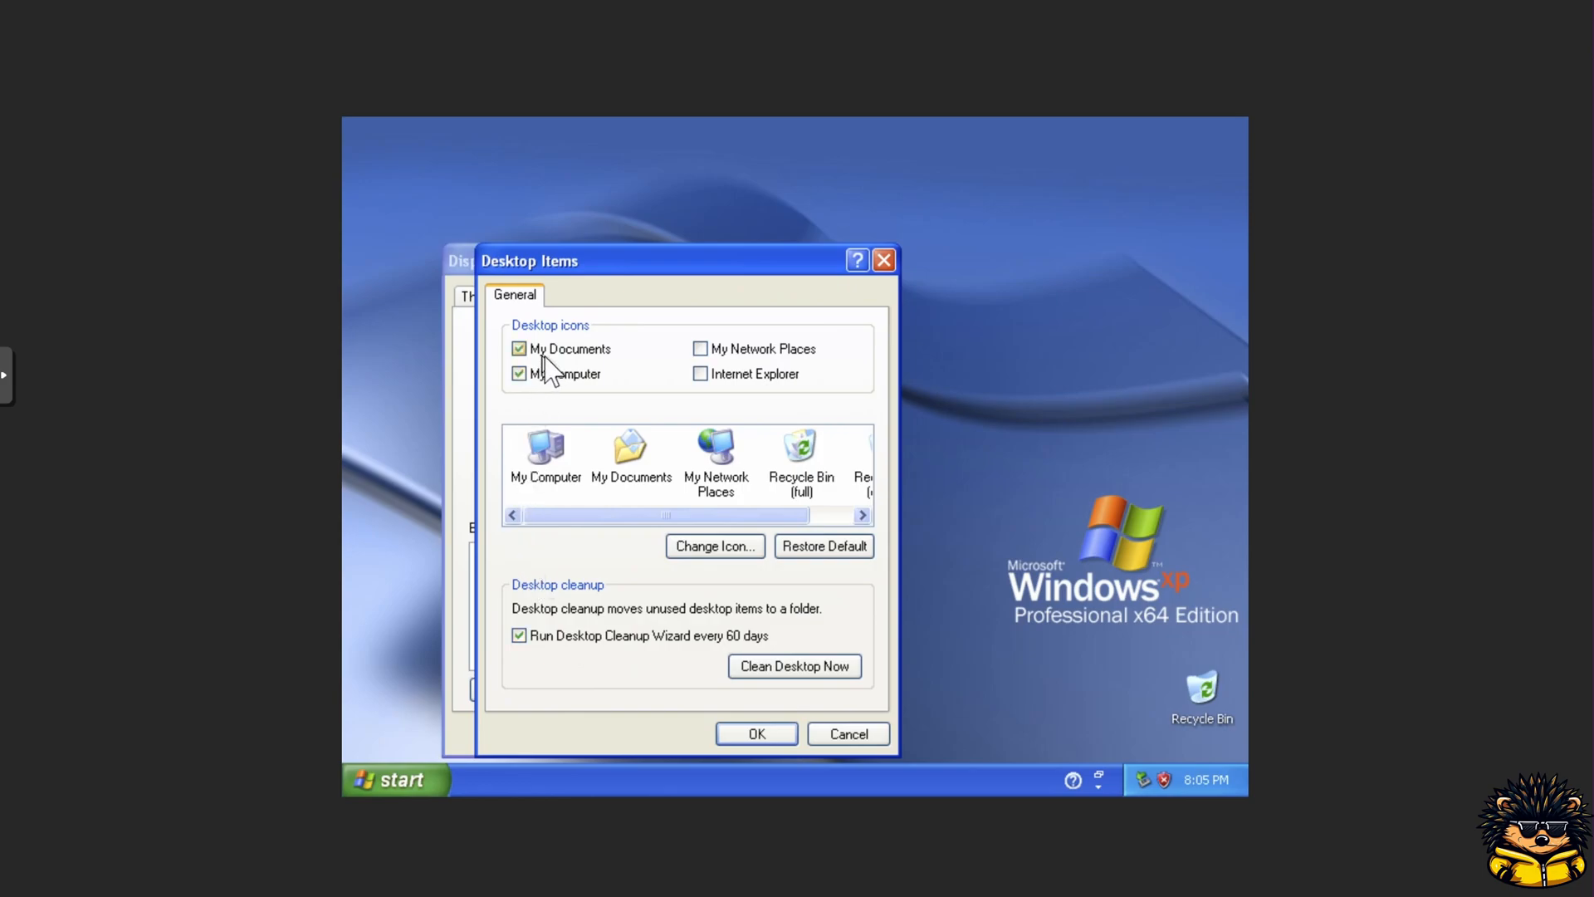
pyautogui.click(703, 349)
pyautogui.click(701, 374)
pyautogui.click(756, 733)
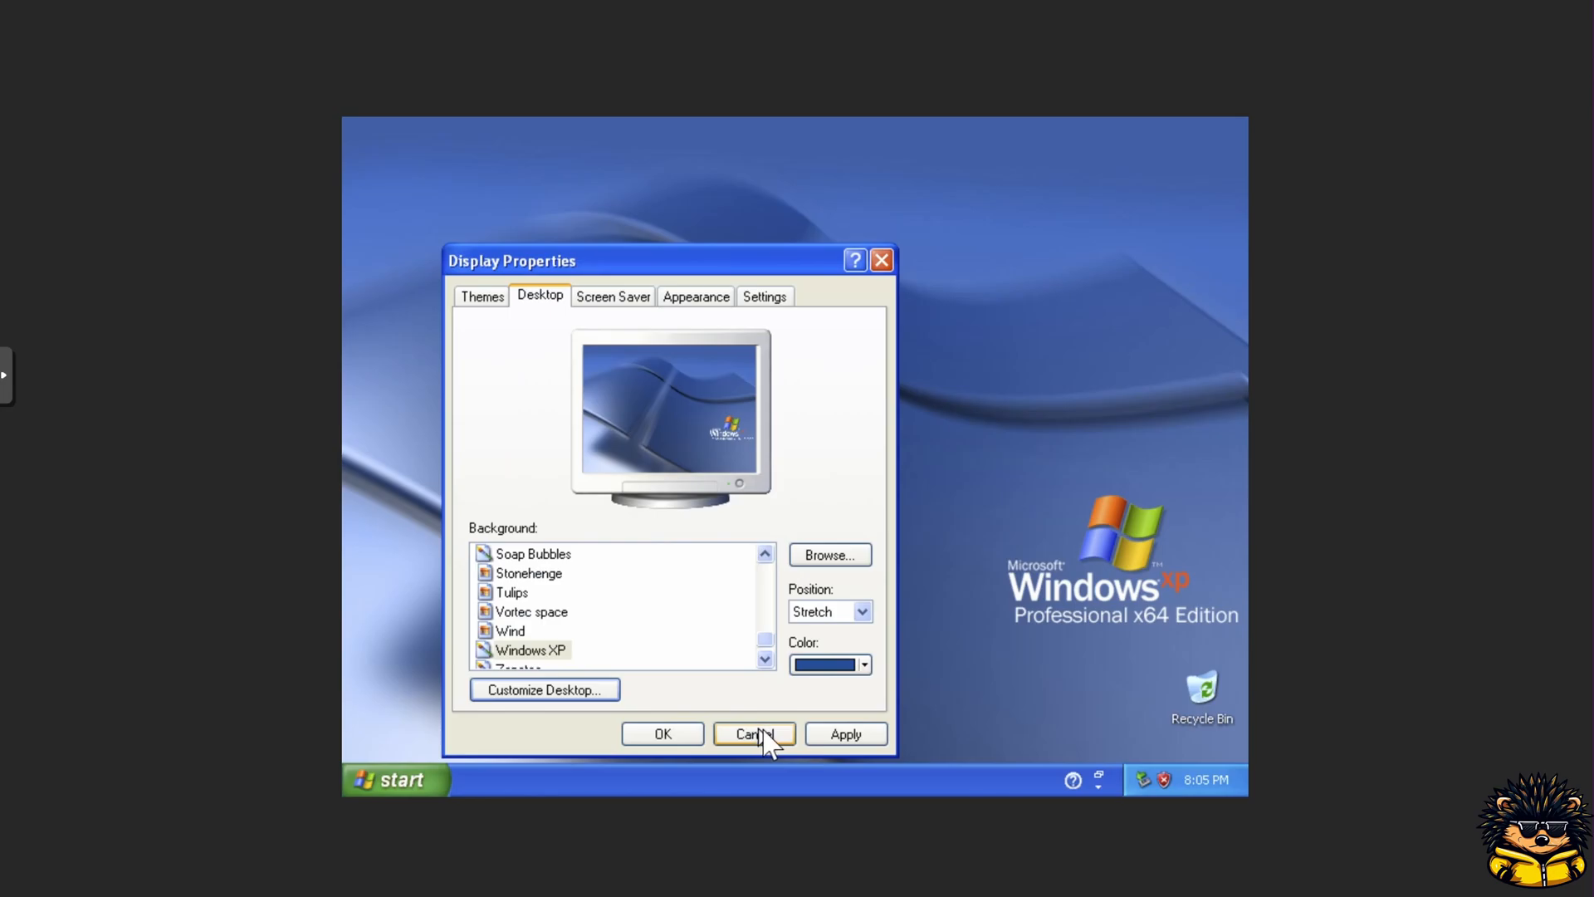
# Step: Apply the desktop changes, keep the new settings and close Display Properties
pyautogui.click(828, 735)
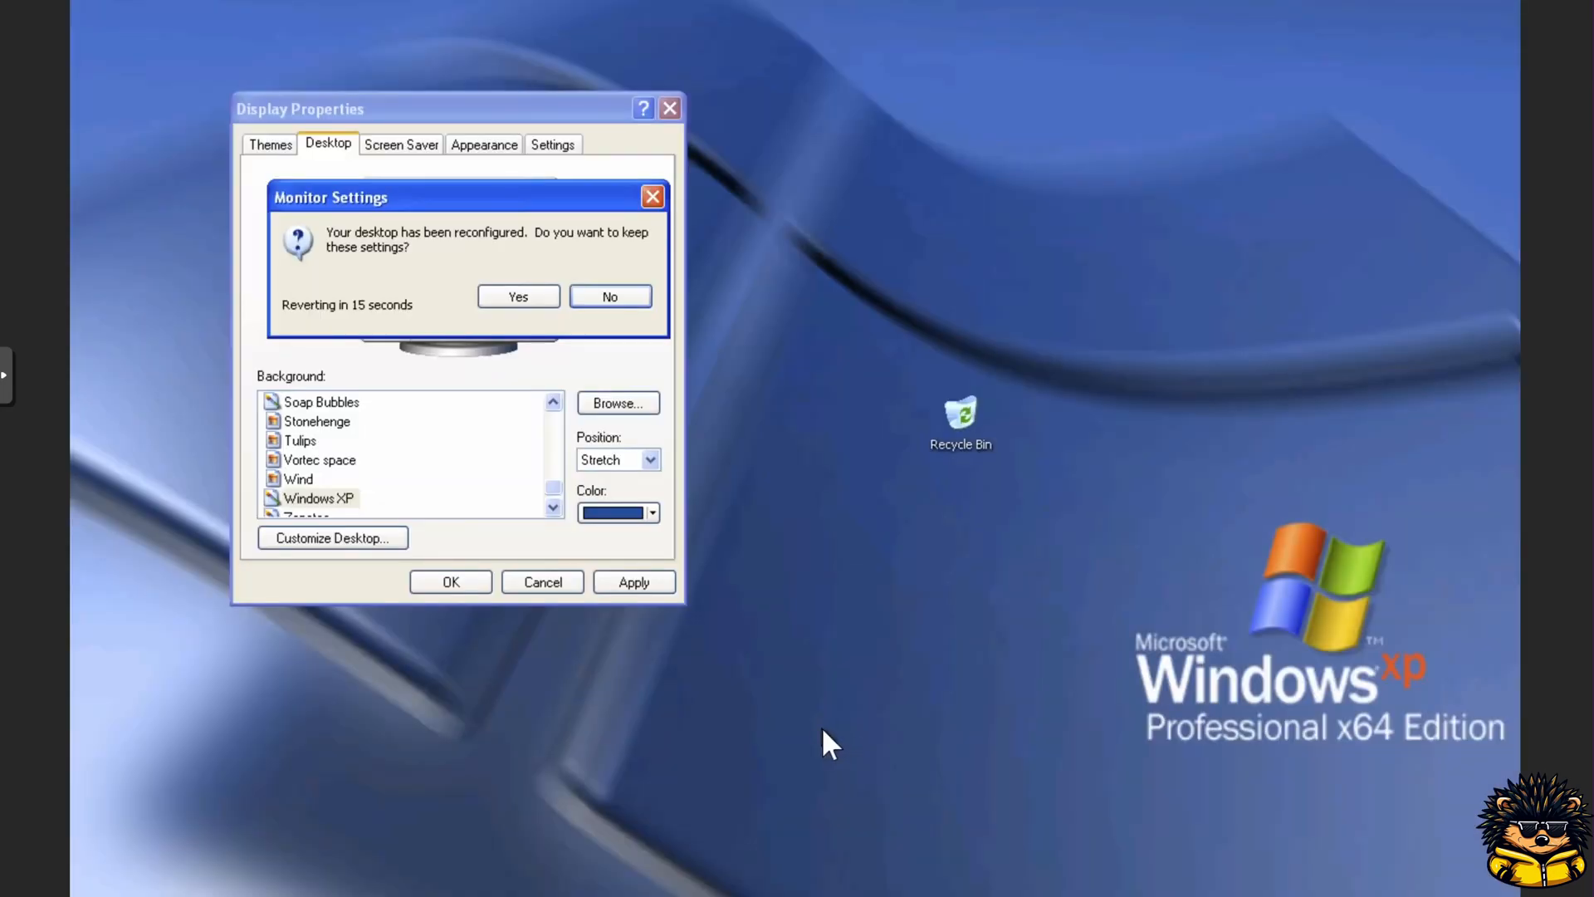
pyautogui.click(548, 303)
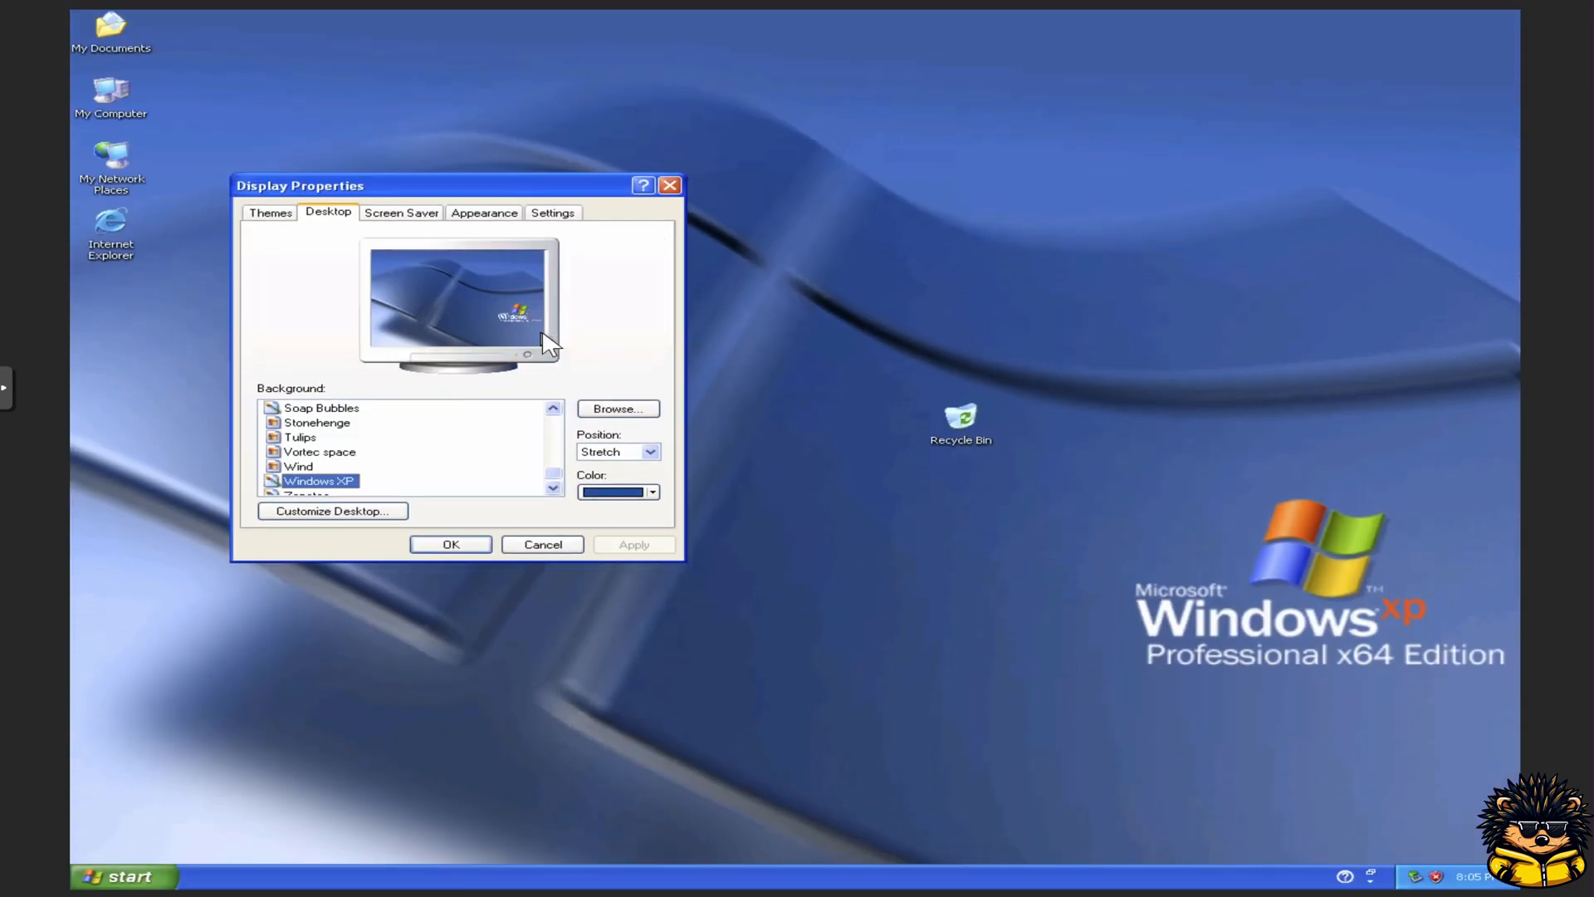
pyautogui.click(465, 544)
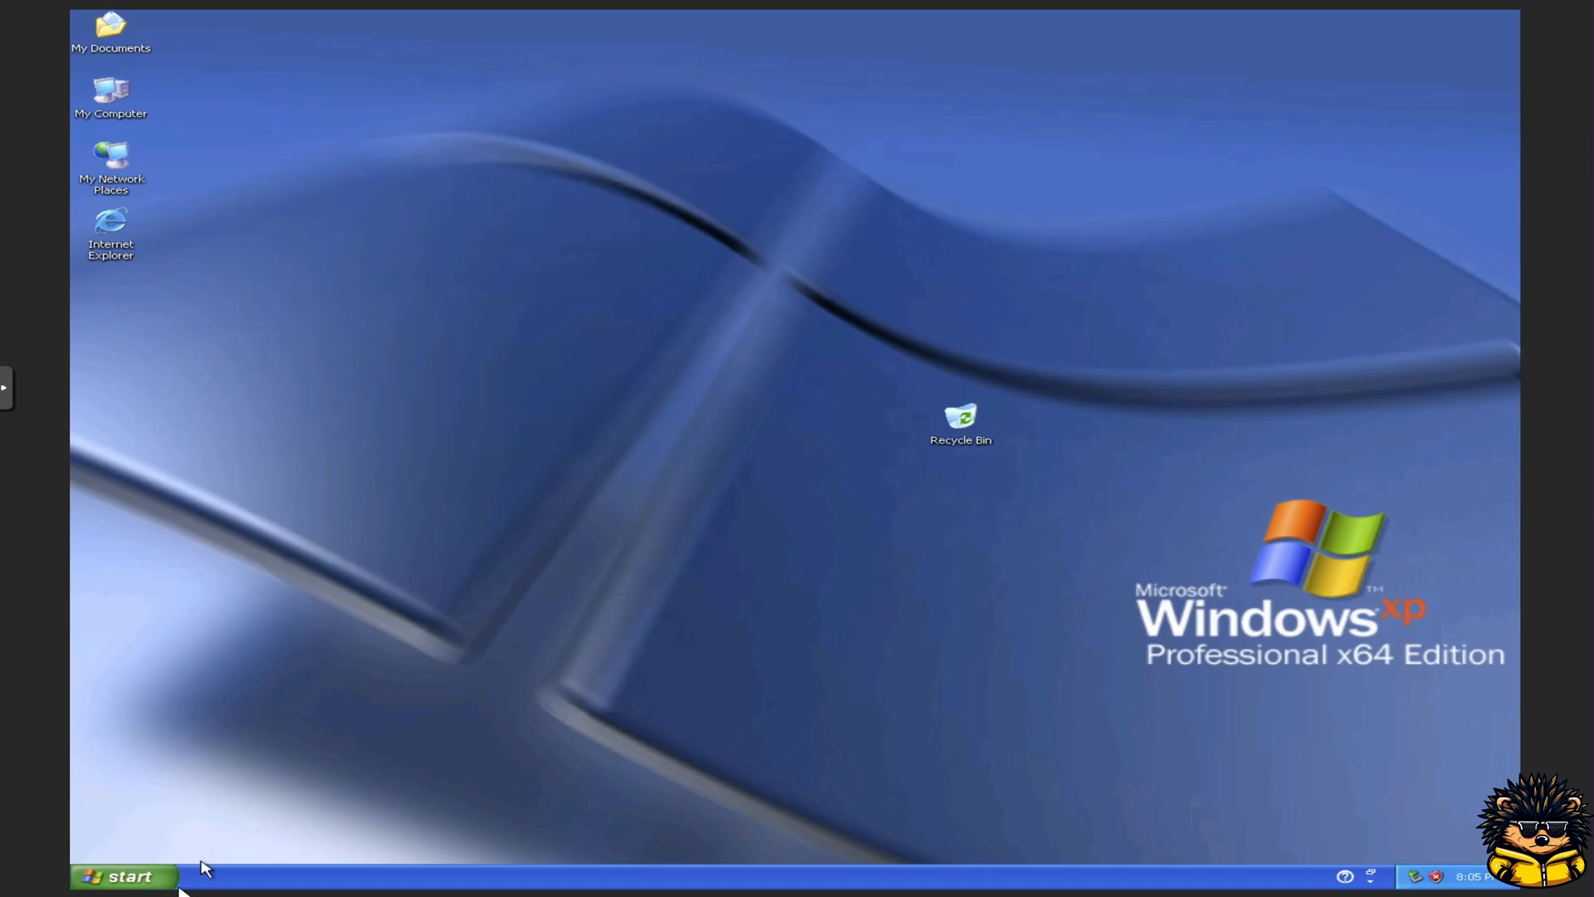
# Step: Open Network Connections from the Control Panel's Network and Internet Connections category
pyautogui.click(146, 879)
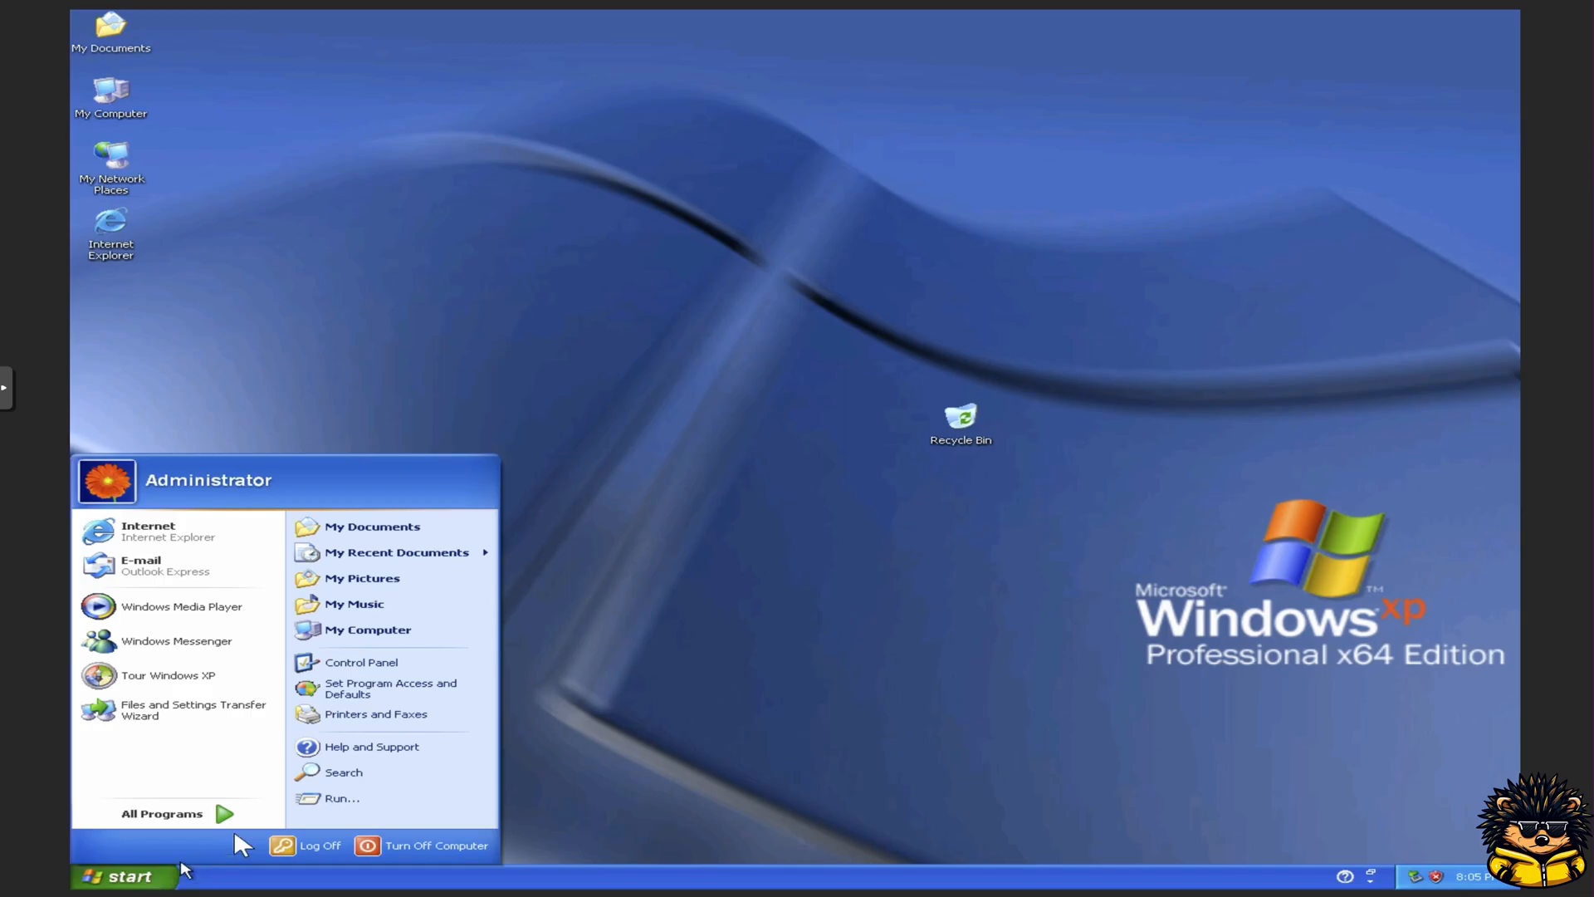
pyautogui.click(362, 664)
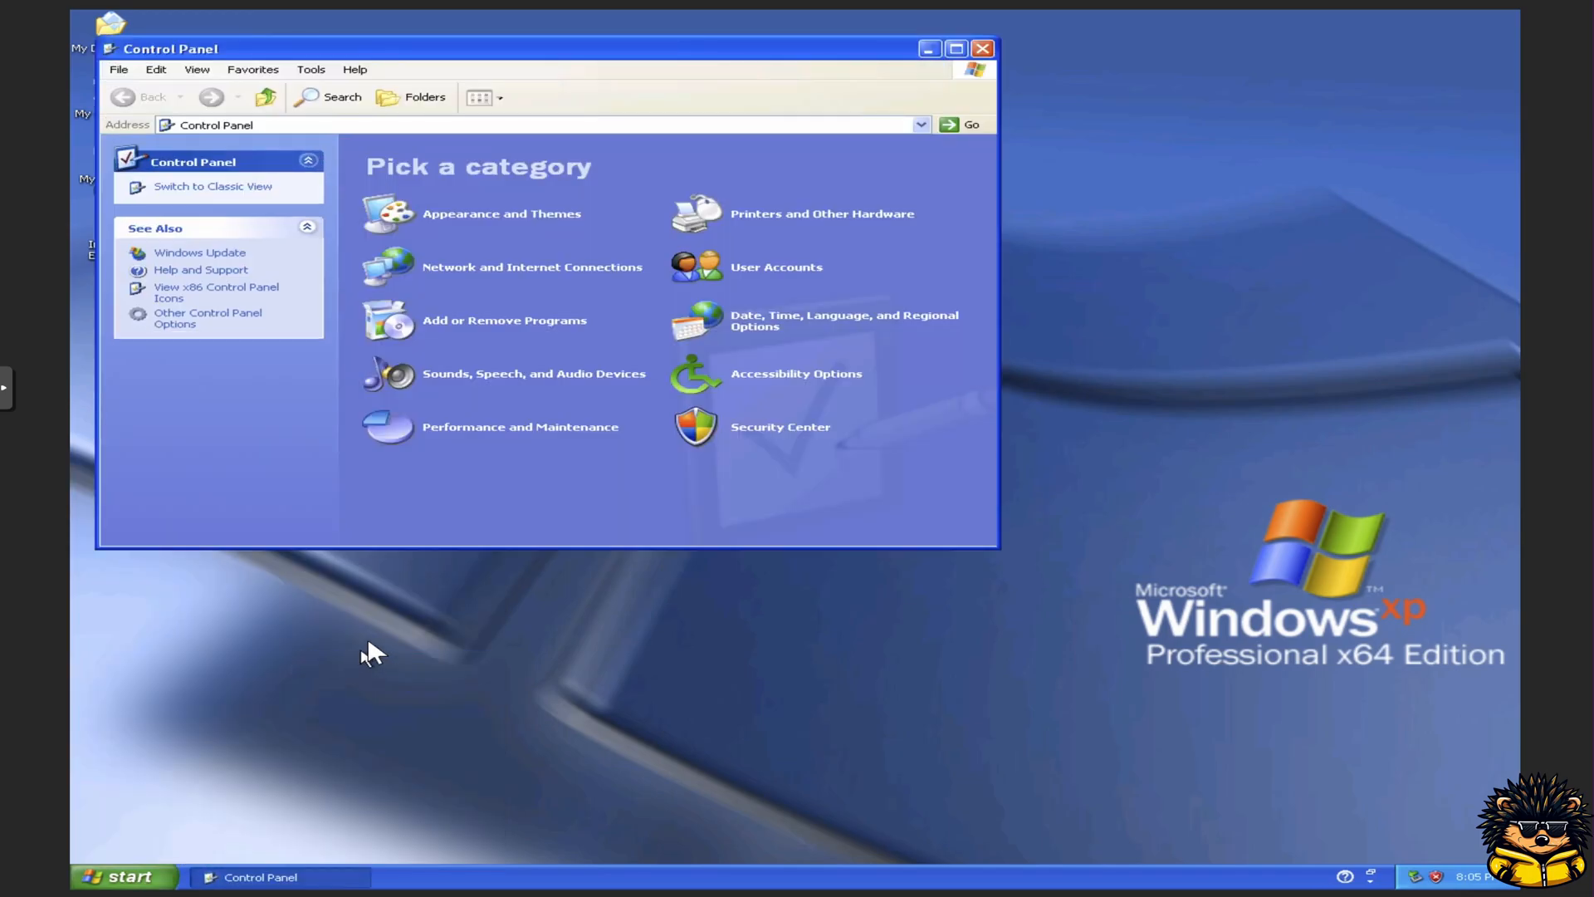
pyautogui.click(521, 268)
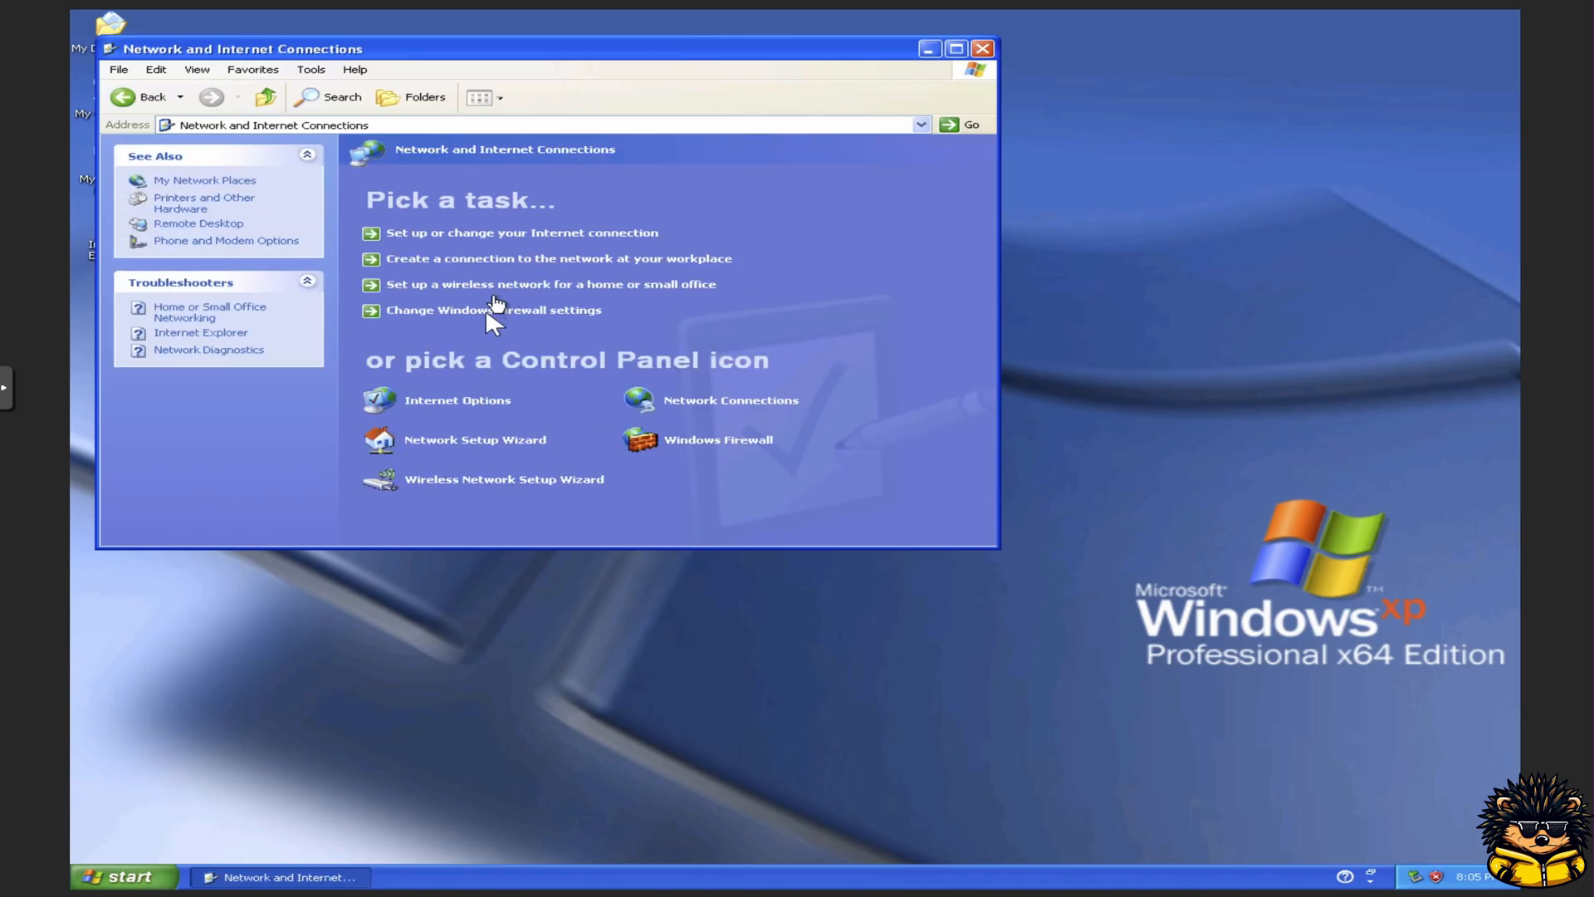
pyautogui.click(682, 407)
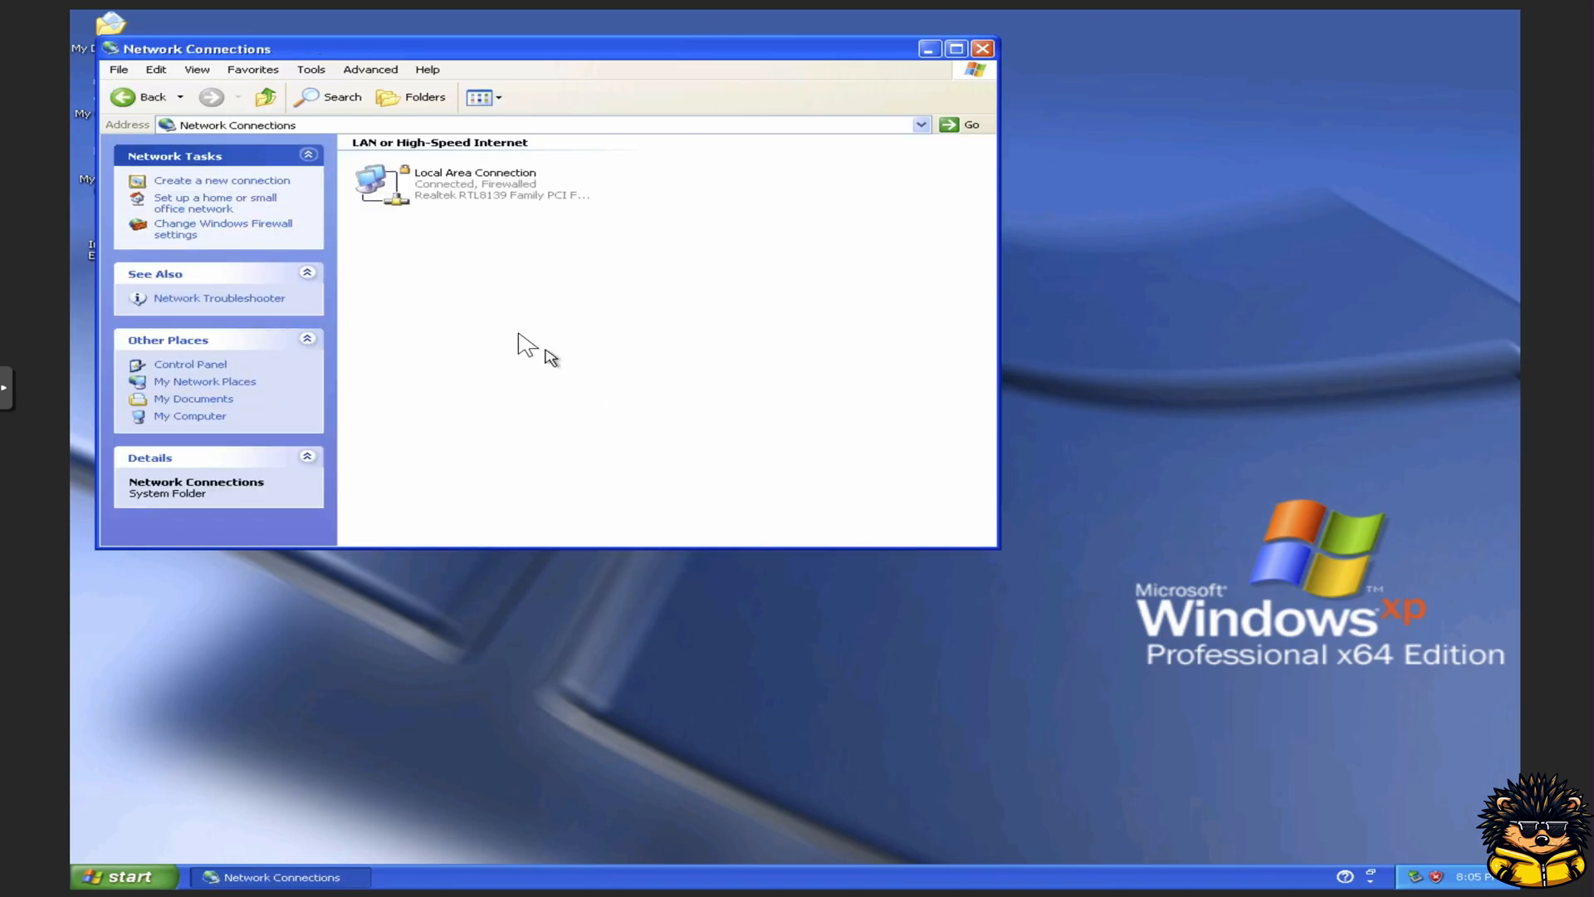
# Step: Start the Network Setup Wizard, keep the residential gateway connection method and enter SPIKY-PC as the computer description
pyautogui.click(227, 206)
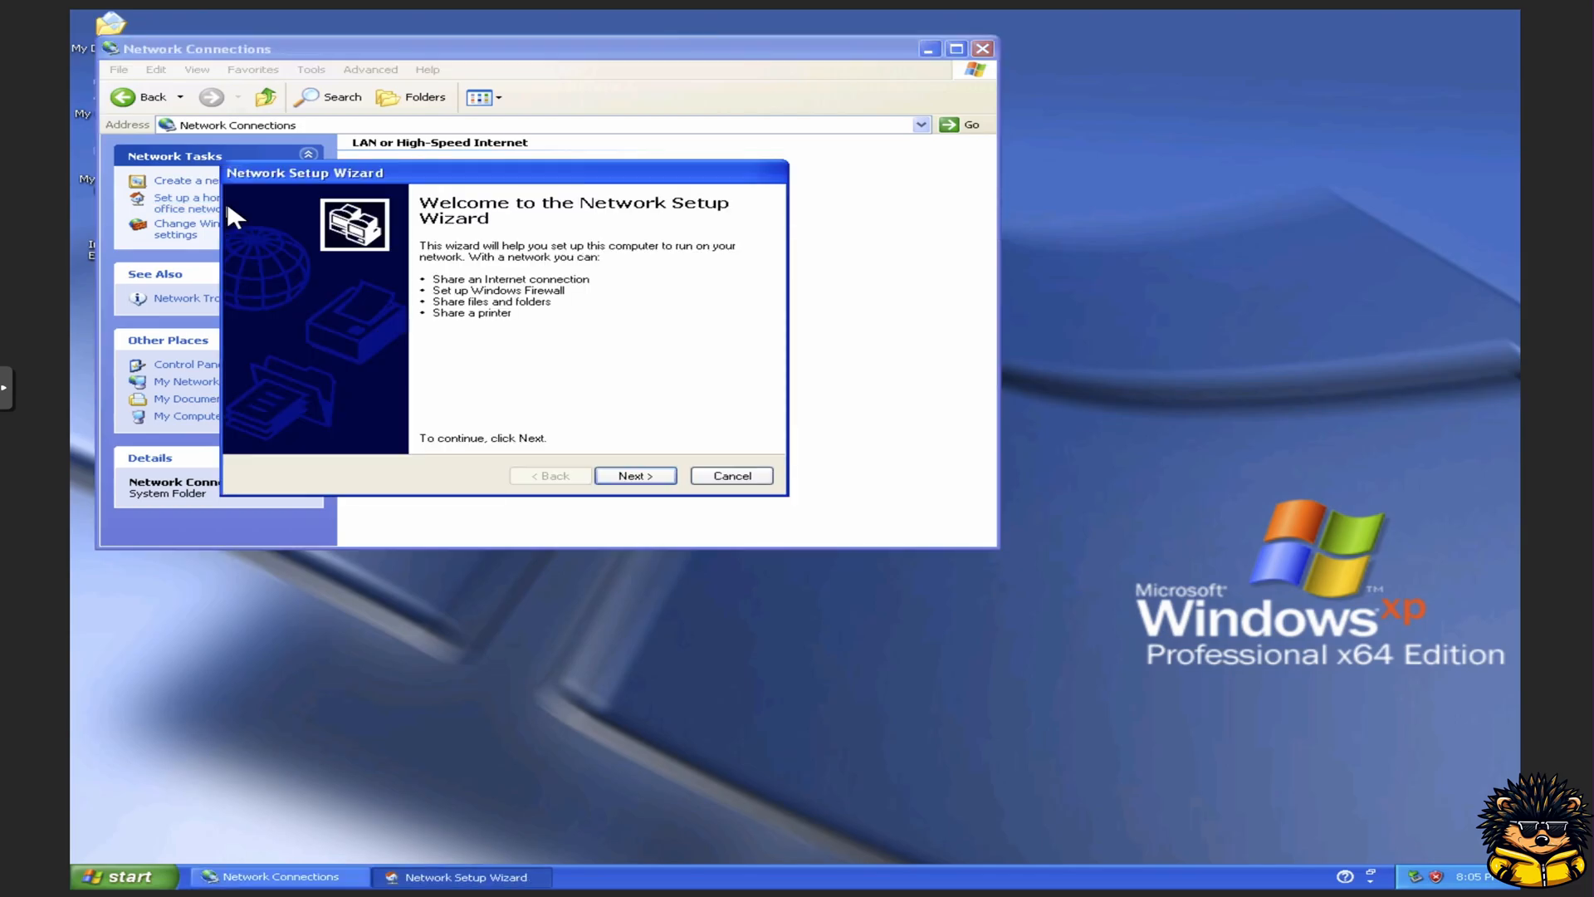
pyautogui.click(635, 476)
pyautogui.click(634, 477)
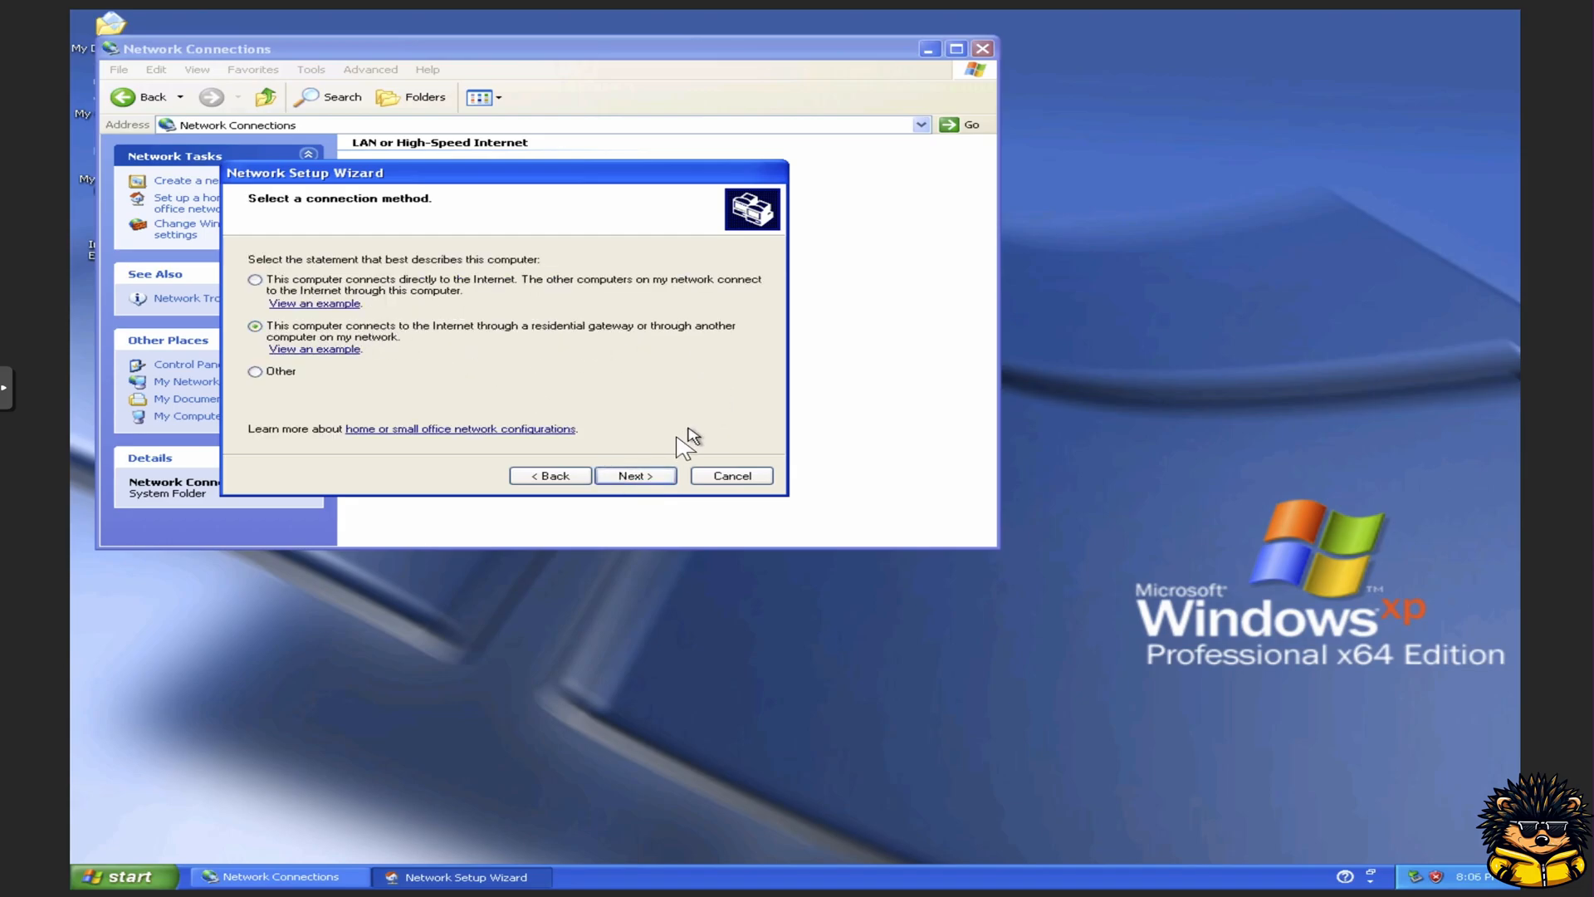
pyautogui.click(645, 474)
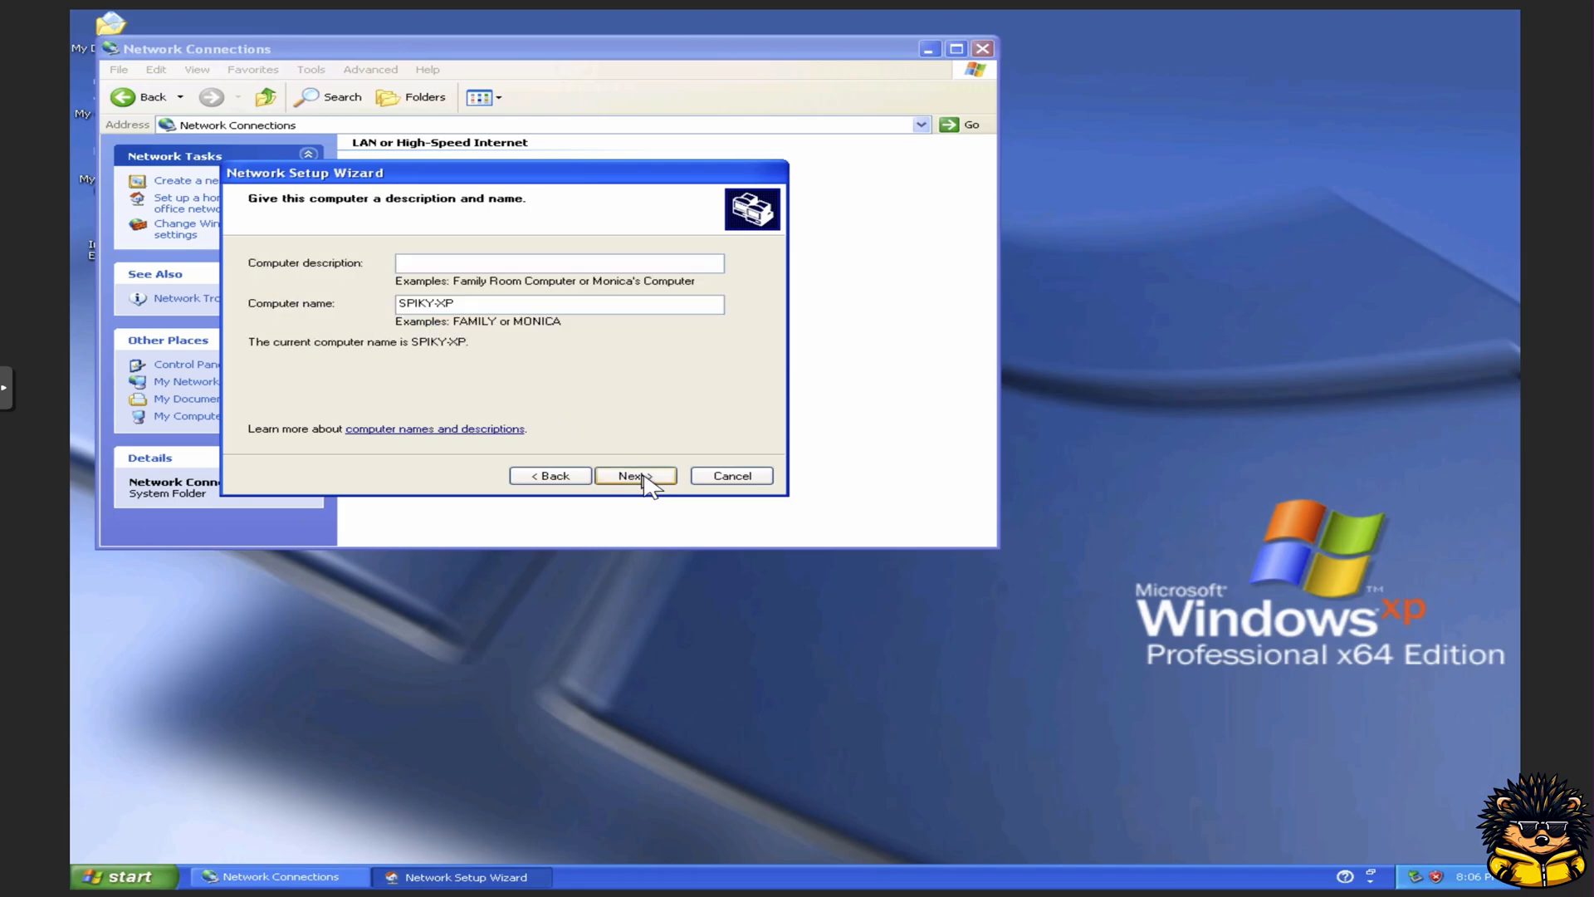
pyautogui.write('SPIKY-PC')
pyautogui.click(649, 476)
# Step: Set the workgroup name to WORKGROUP, continue through the file sharing page and apply the network settings
pyautogui.write('WORKGROUP')
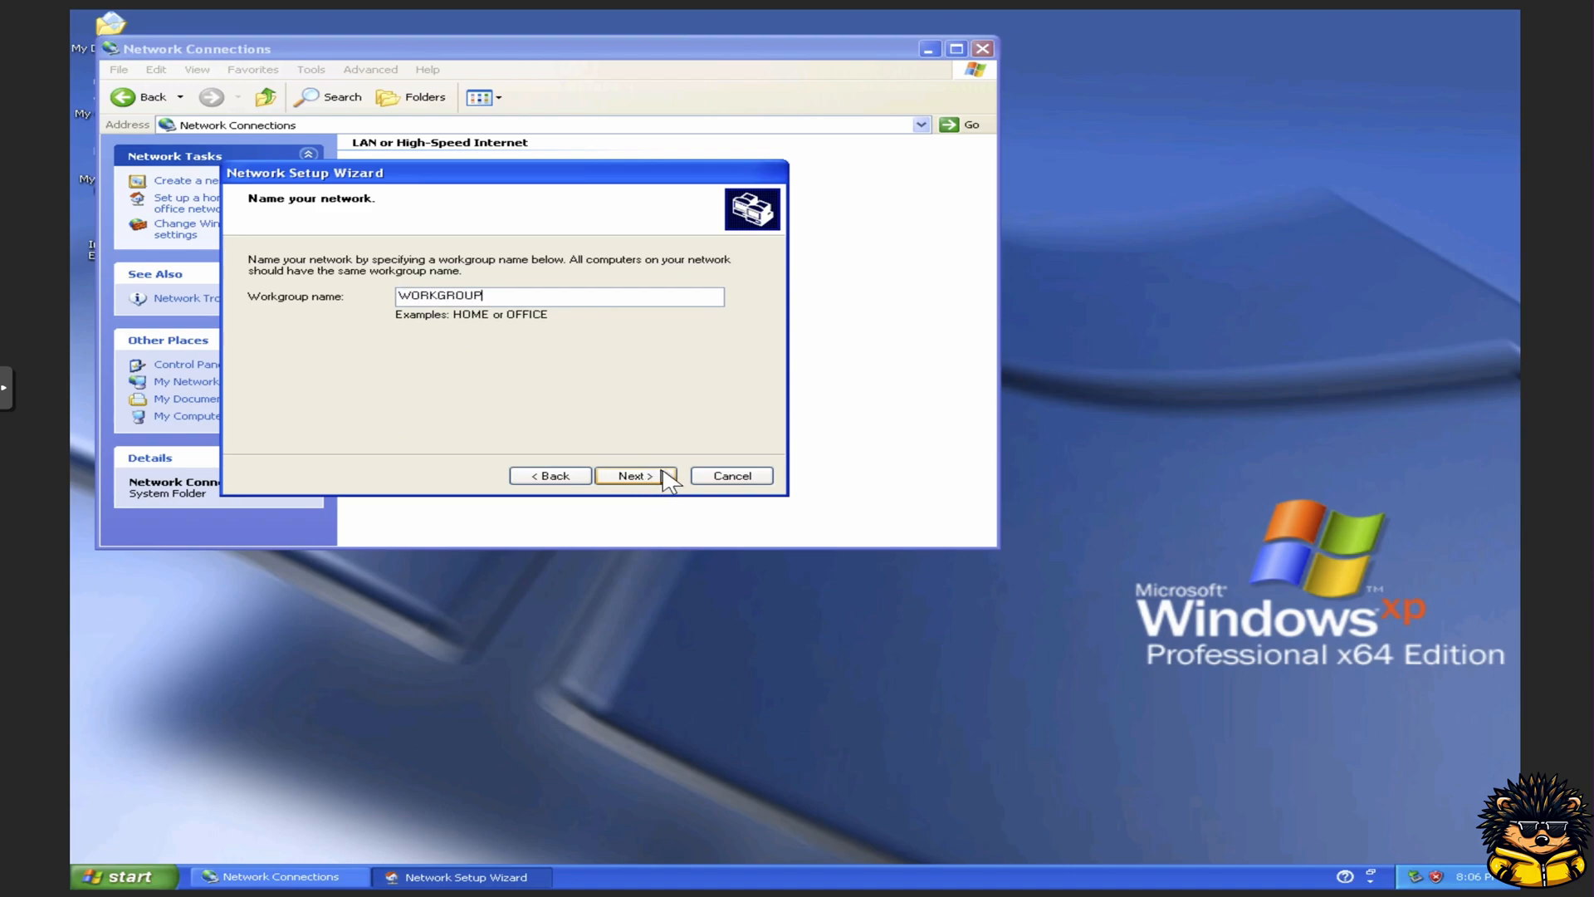
pyautogui.click(666, 476)
pyautogui.click(411, 349)
pyautogui.click(645, 478)
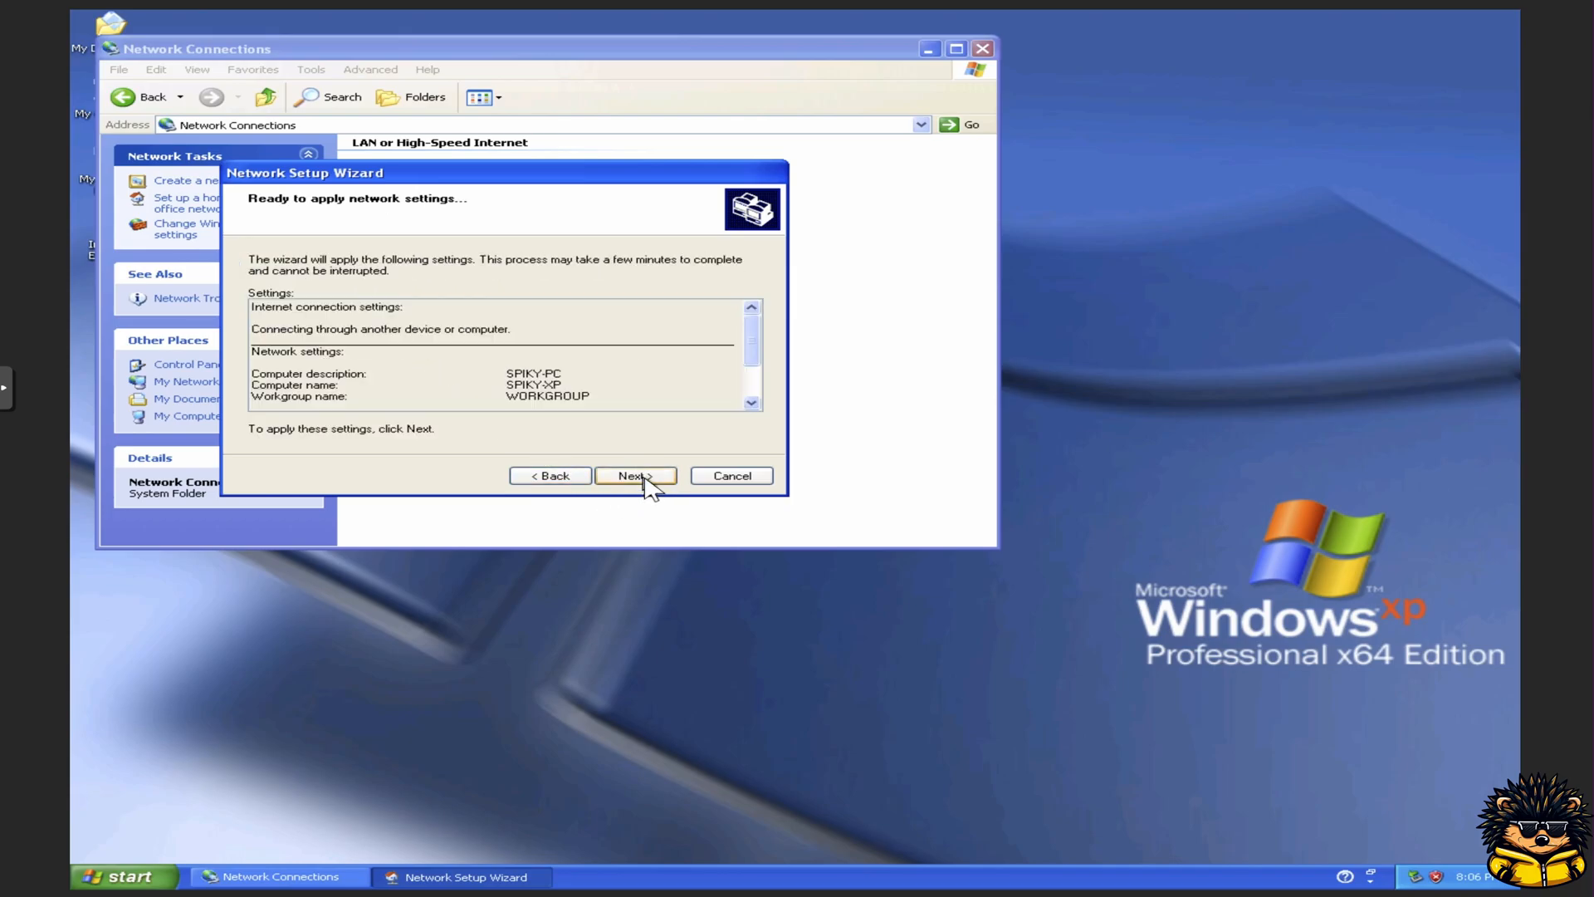
pyautogui.click(645, 480)
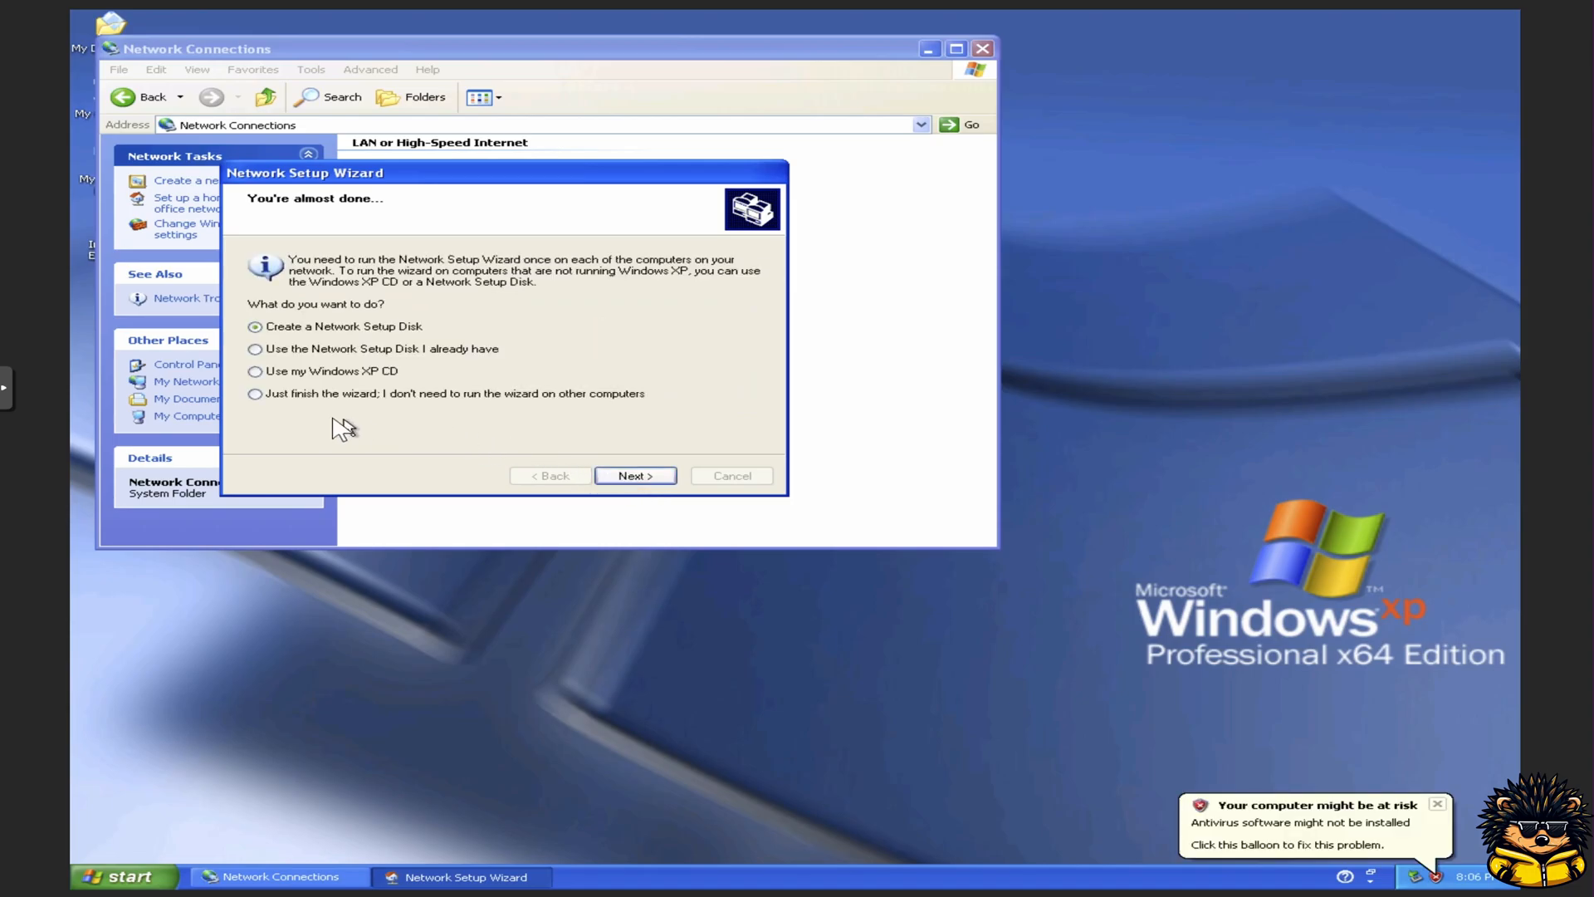
# Step: Choose to just finish the wizard without a Network Setup Disk and close it
pyautogui.click(308, 395)
pyautogui.click(630, 479)
pyautogui.click(631, 476)
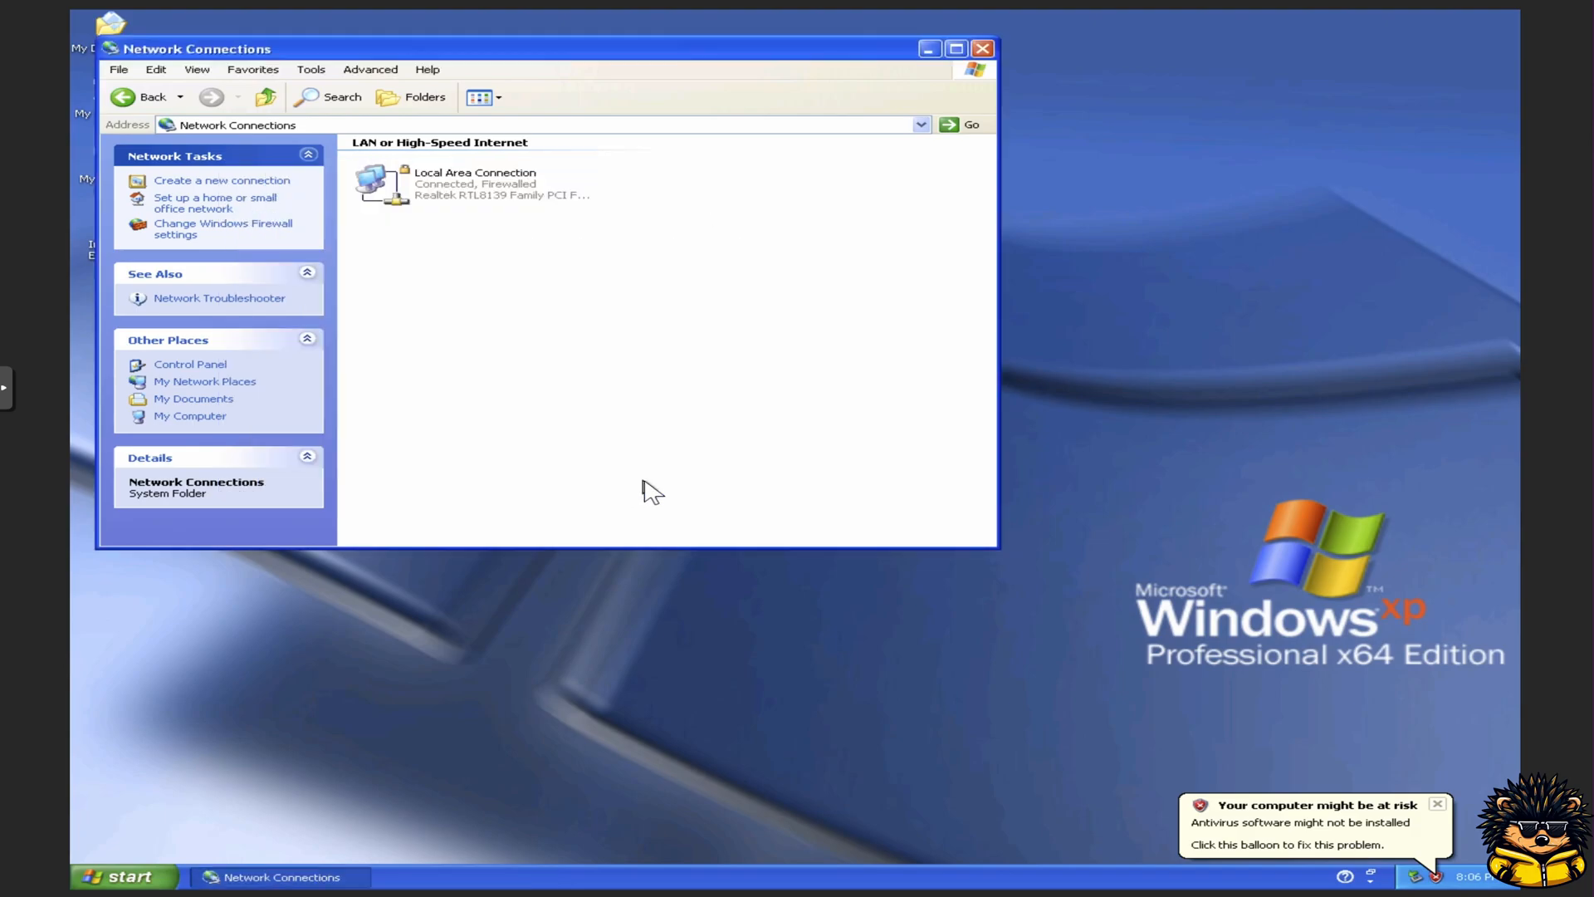
# Step: Give the Local Area Connection static TCP/IP: IP 192.168.0.31, mask 255.255.255.0, gateway 192.168.0.1, DNS 8.8.8.8 and 1.1.1.1
pyautogui.click(444, 188)
pyautogui.rightClick(443, 185)
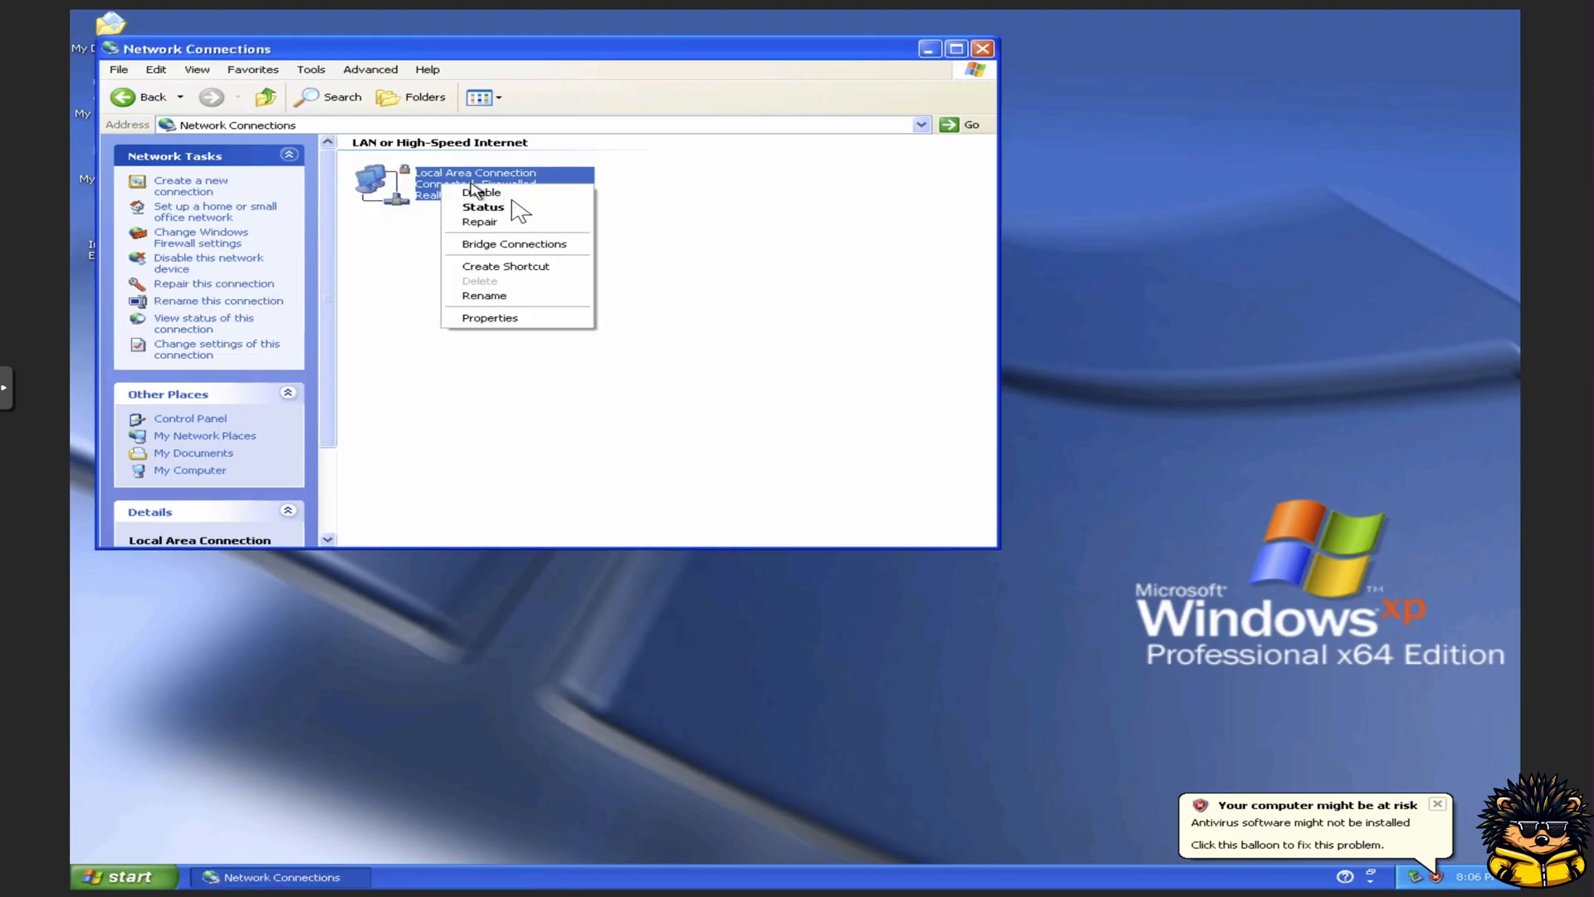
pyautogui.click(508, 321)
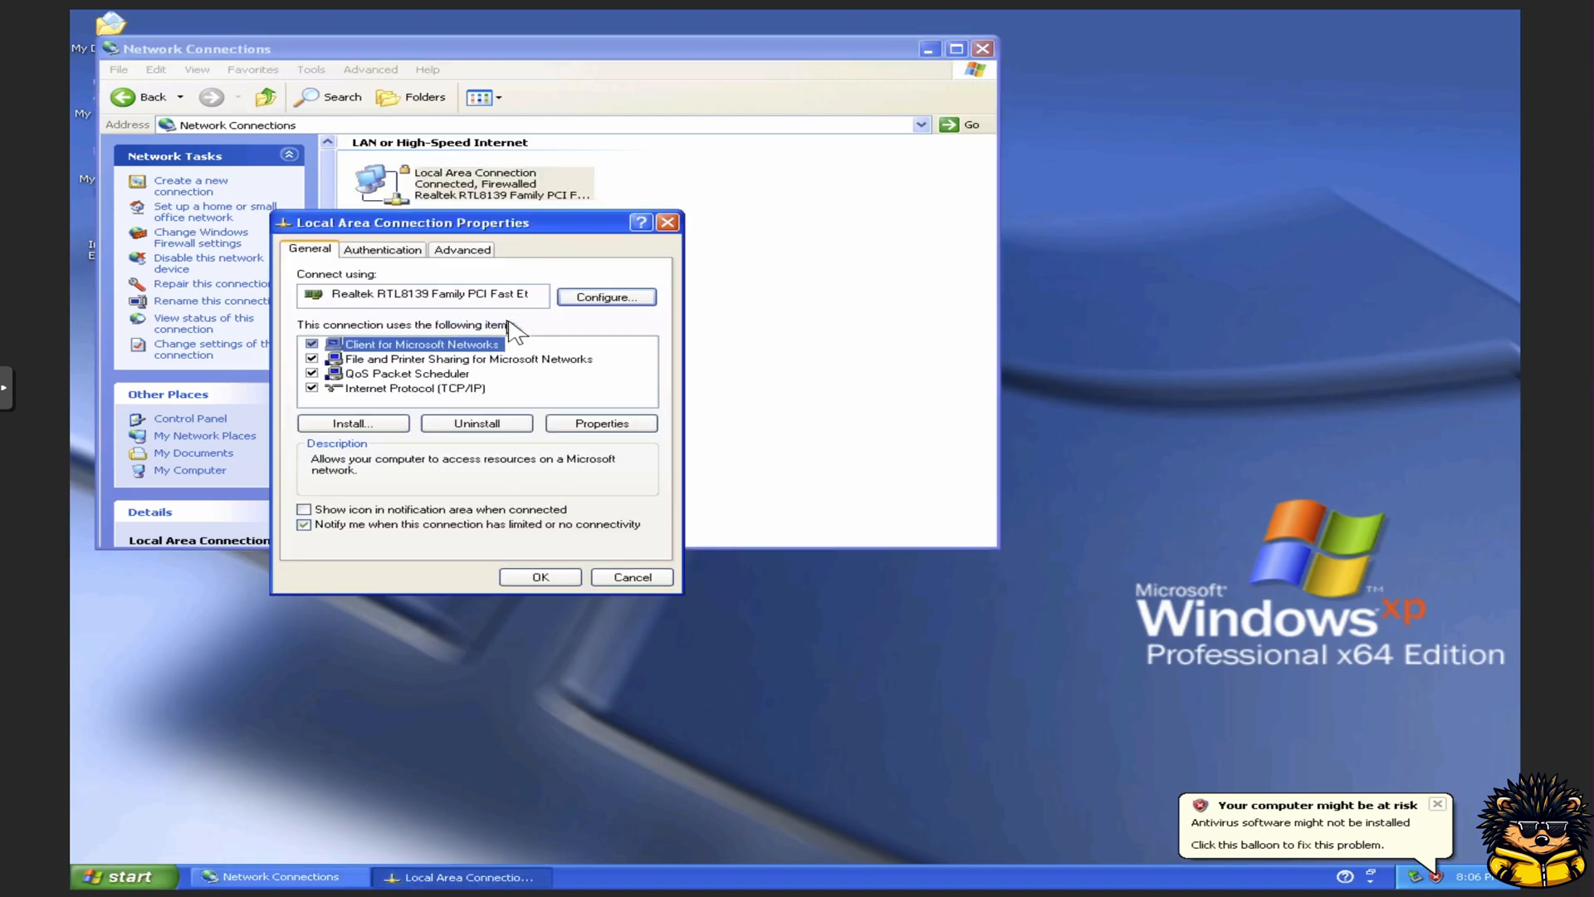
pyautogui.click(465, 389)
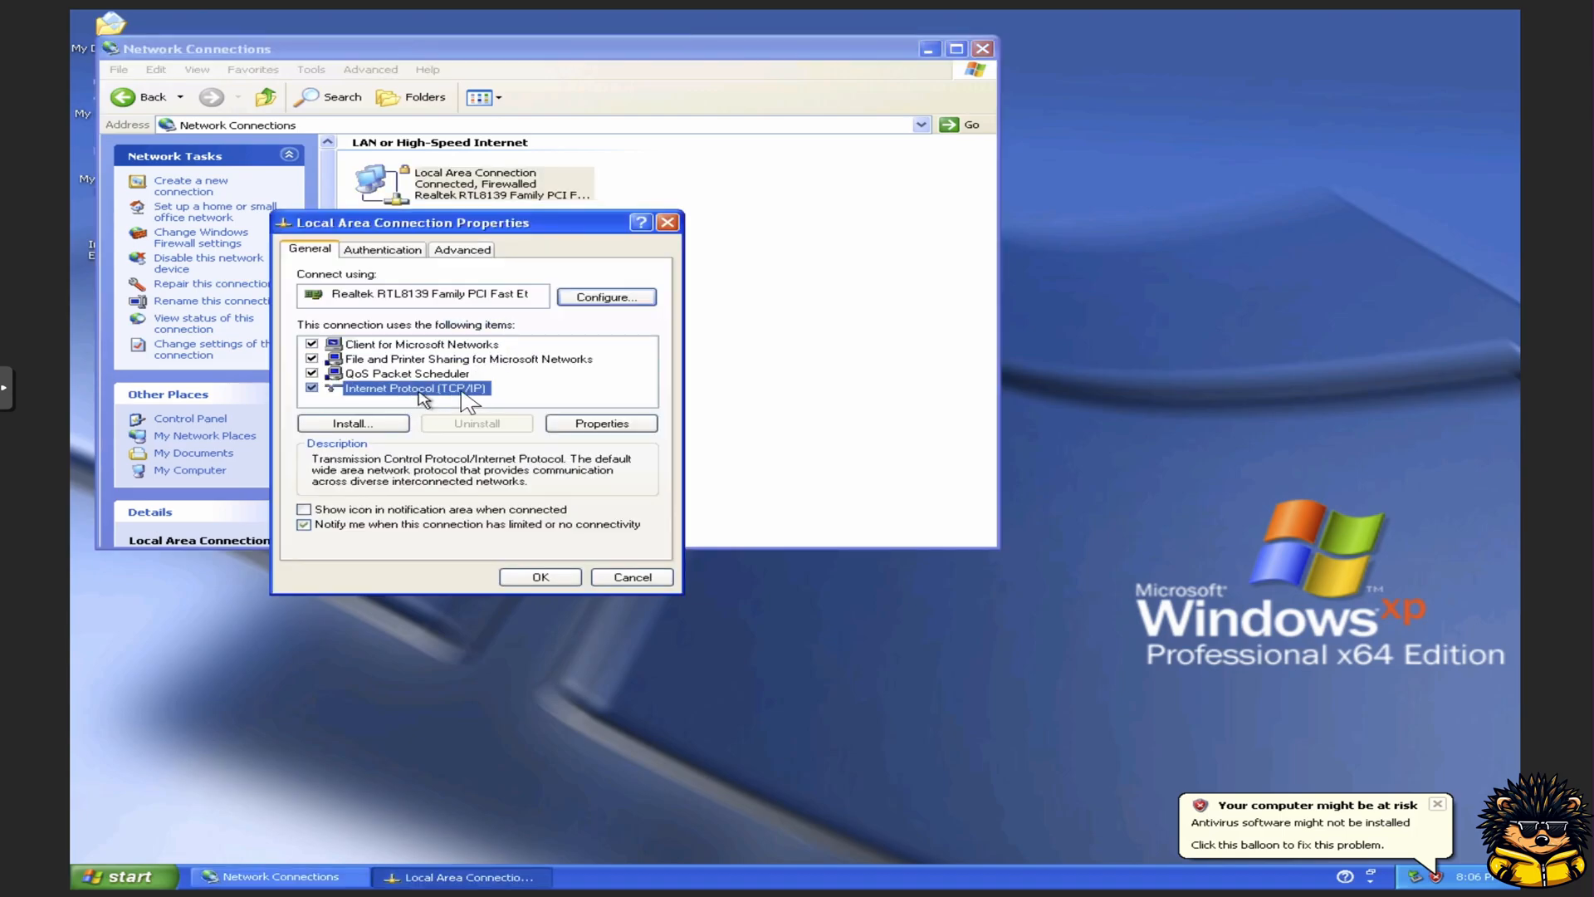
pyautogui.click(598, 424)
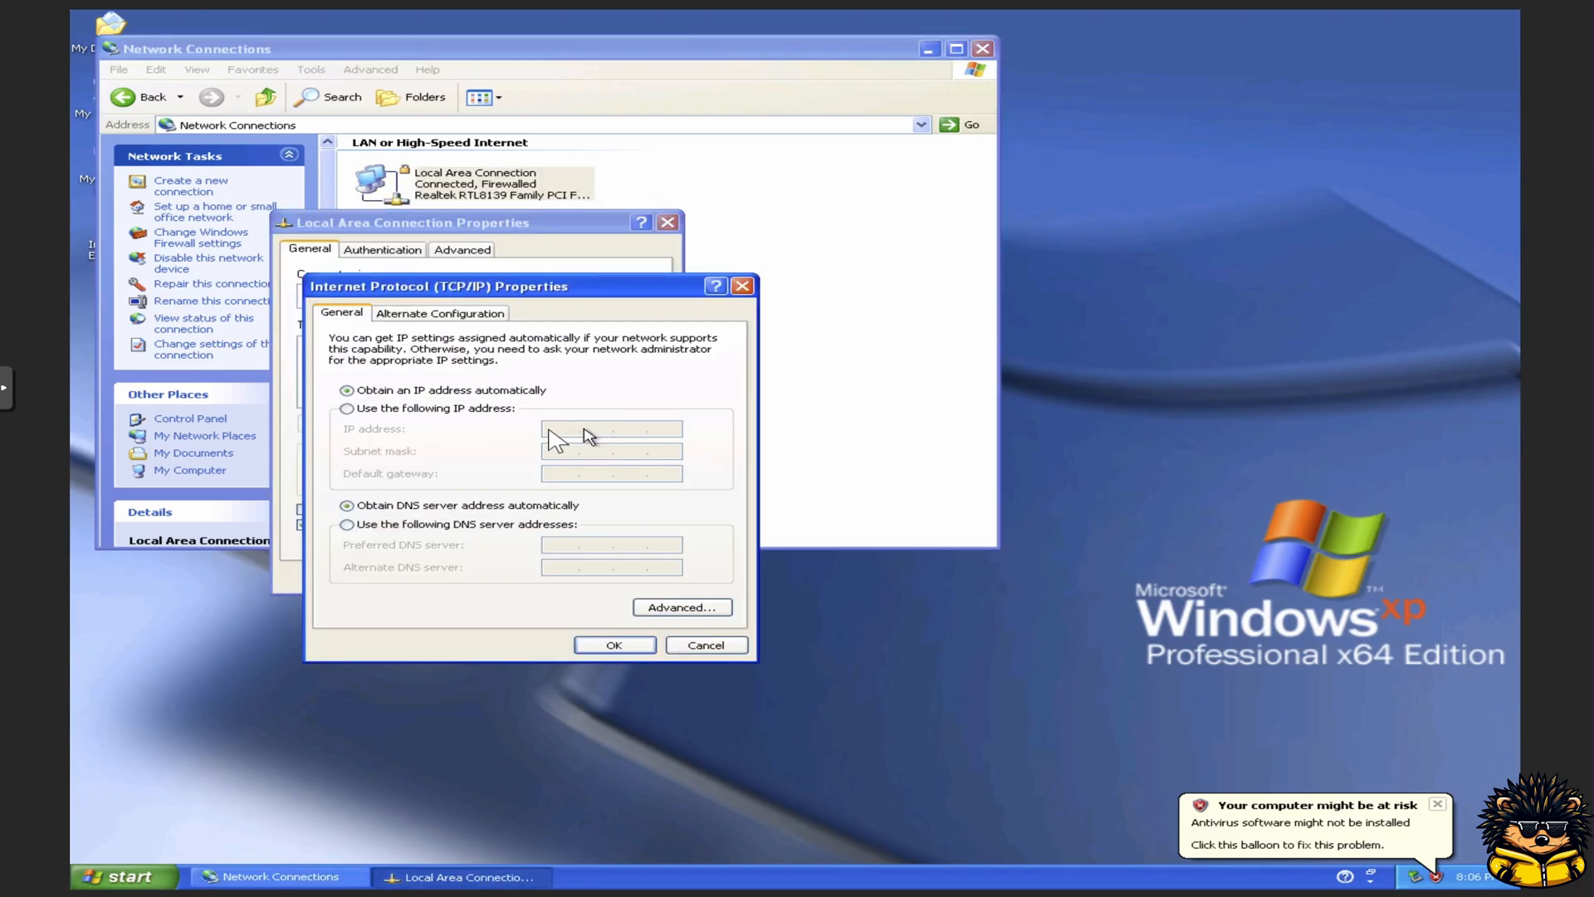
pyautogui.click(473, 409)
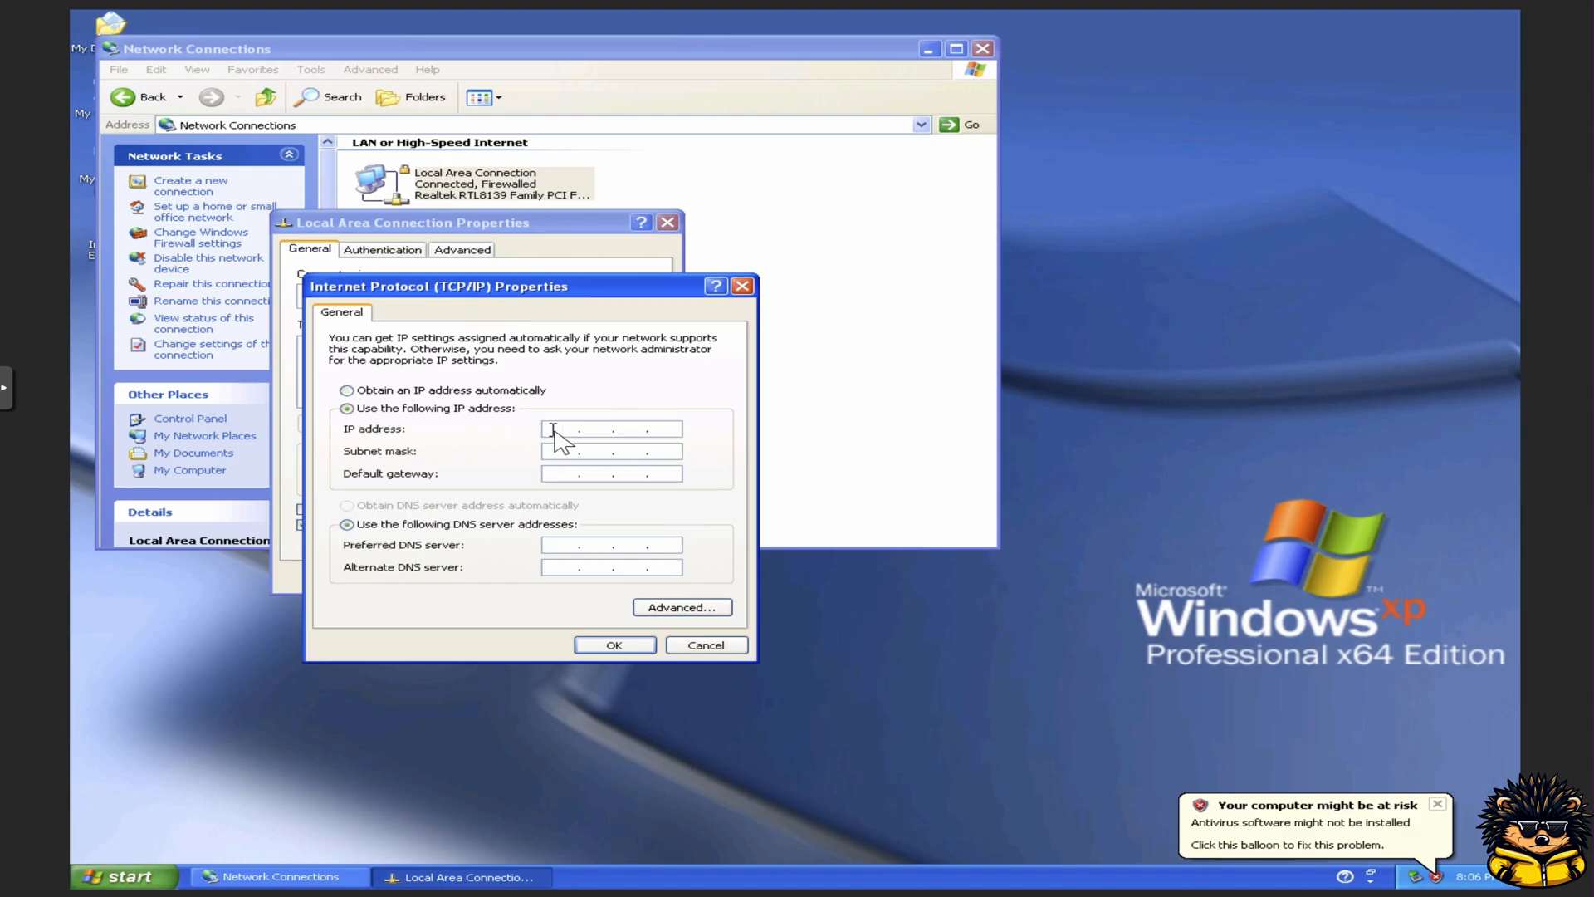
pyautogui.write('192 . 168 . 0 . 31')
pyautogui.press('Tab')
pyautogui.press('Tab')
pyautogui.write('192 . 168')
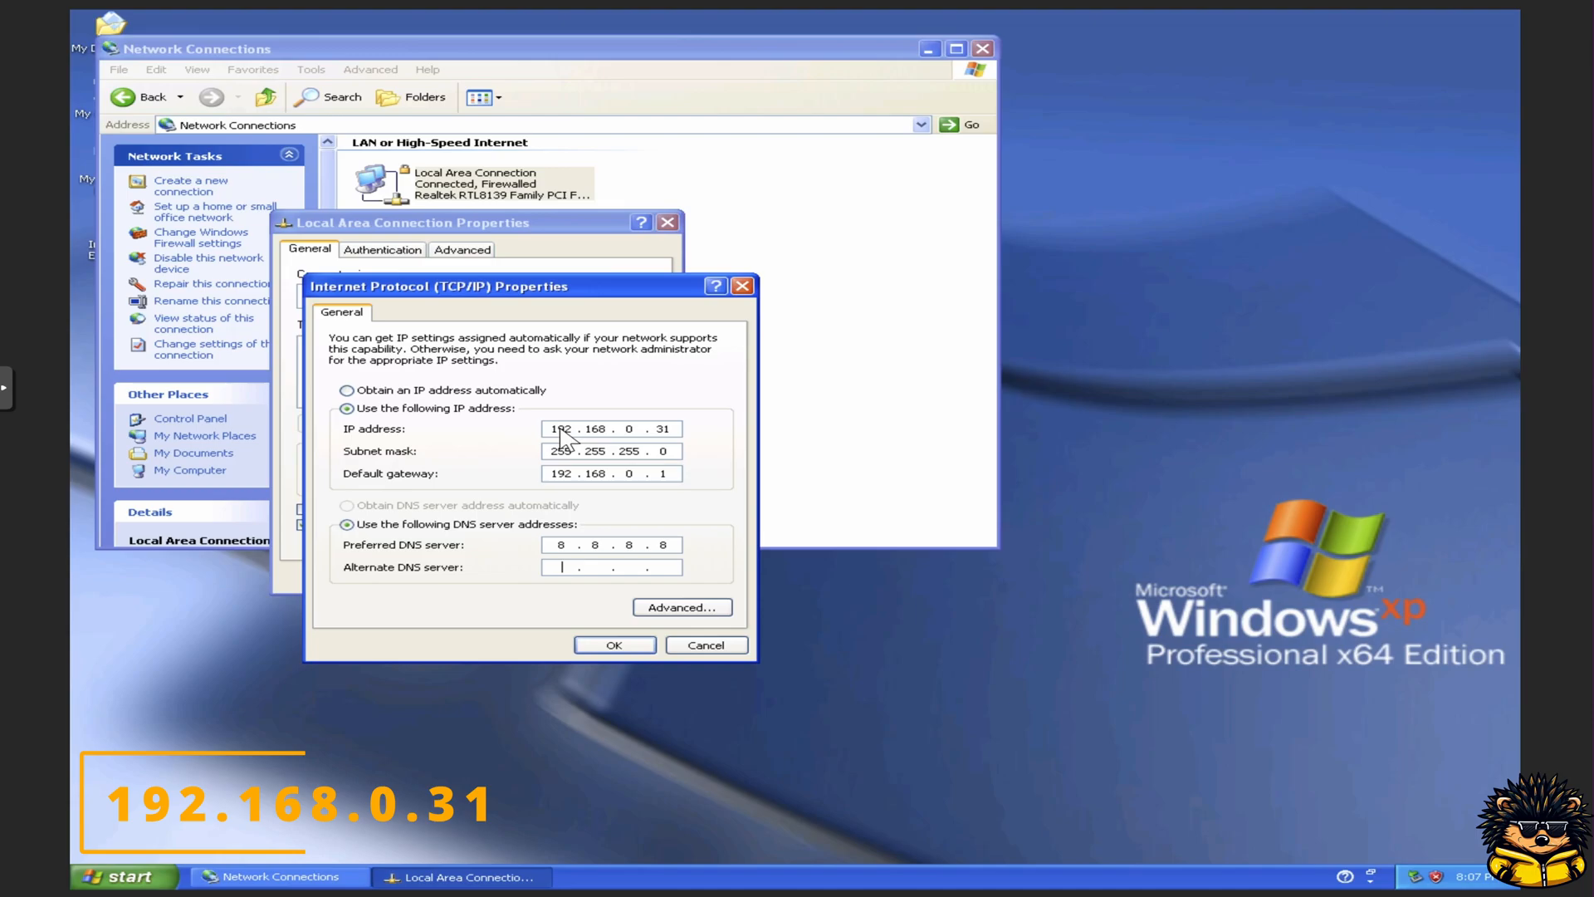
pyautogui.write('1 . 1 . 1 . 1')
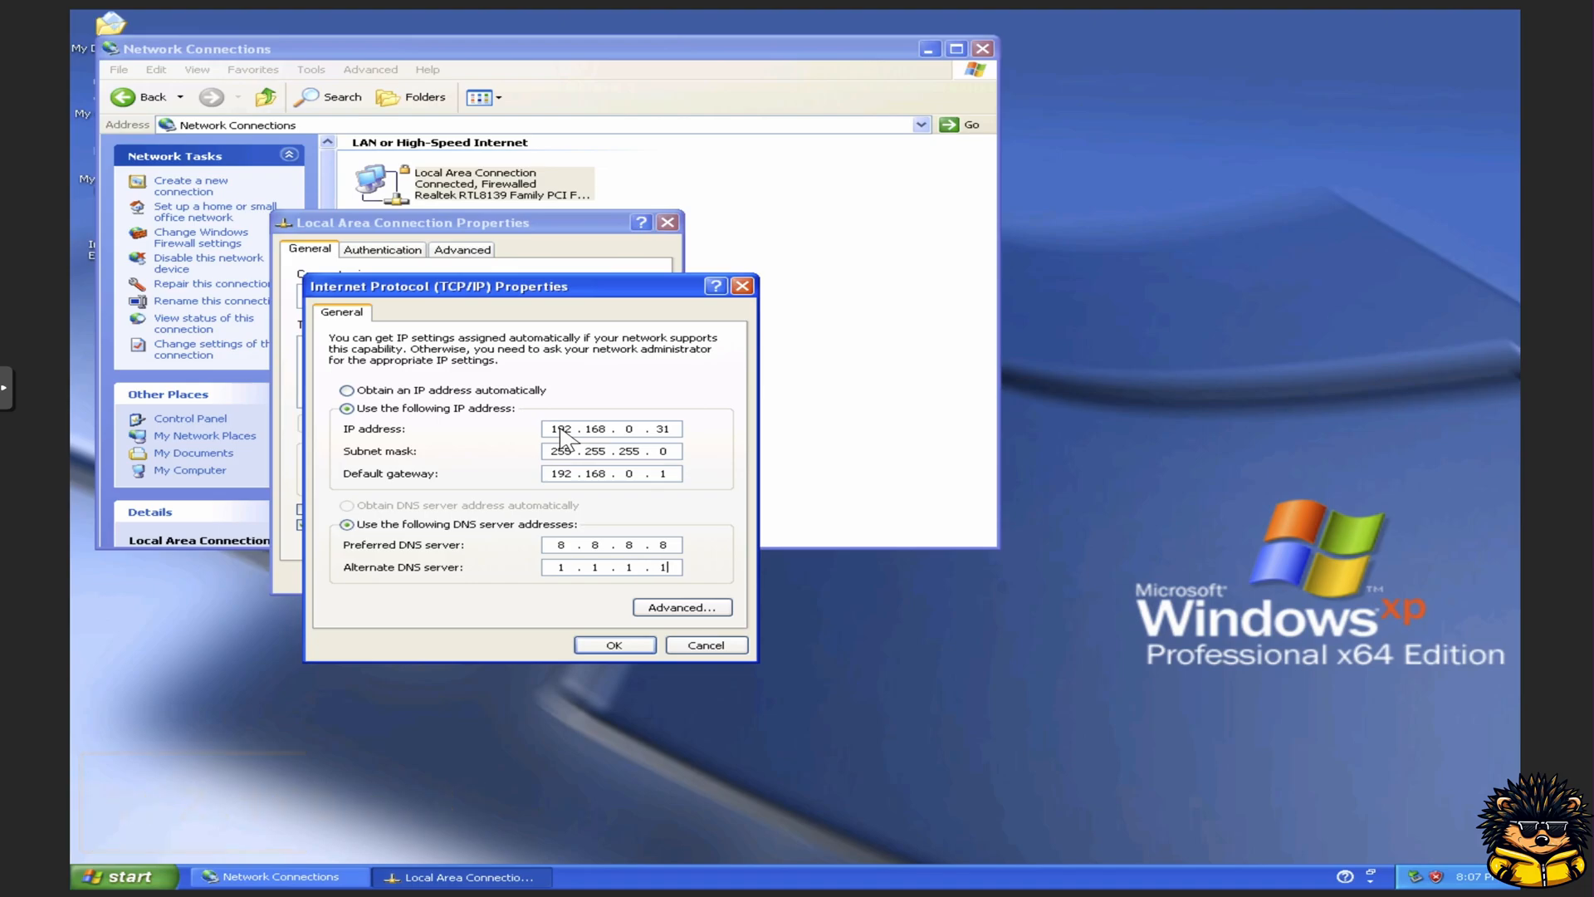
pyautogui.click(605, 641)
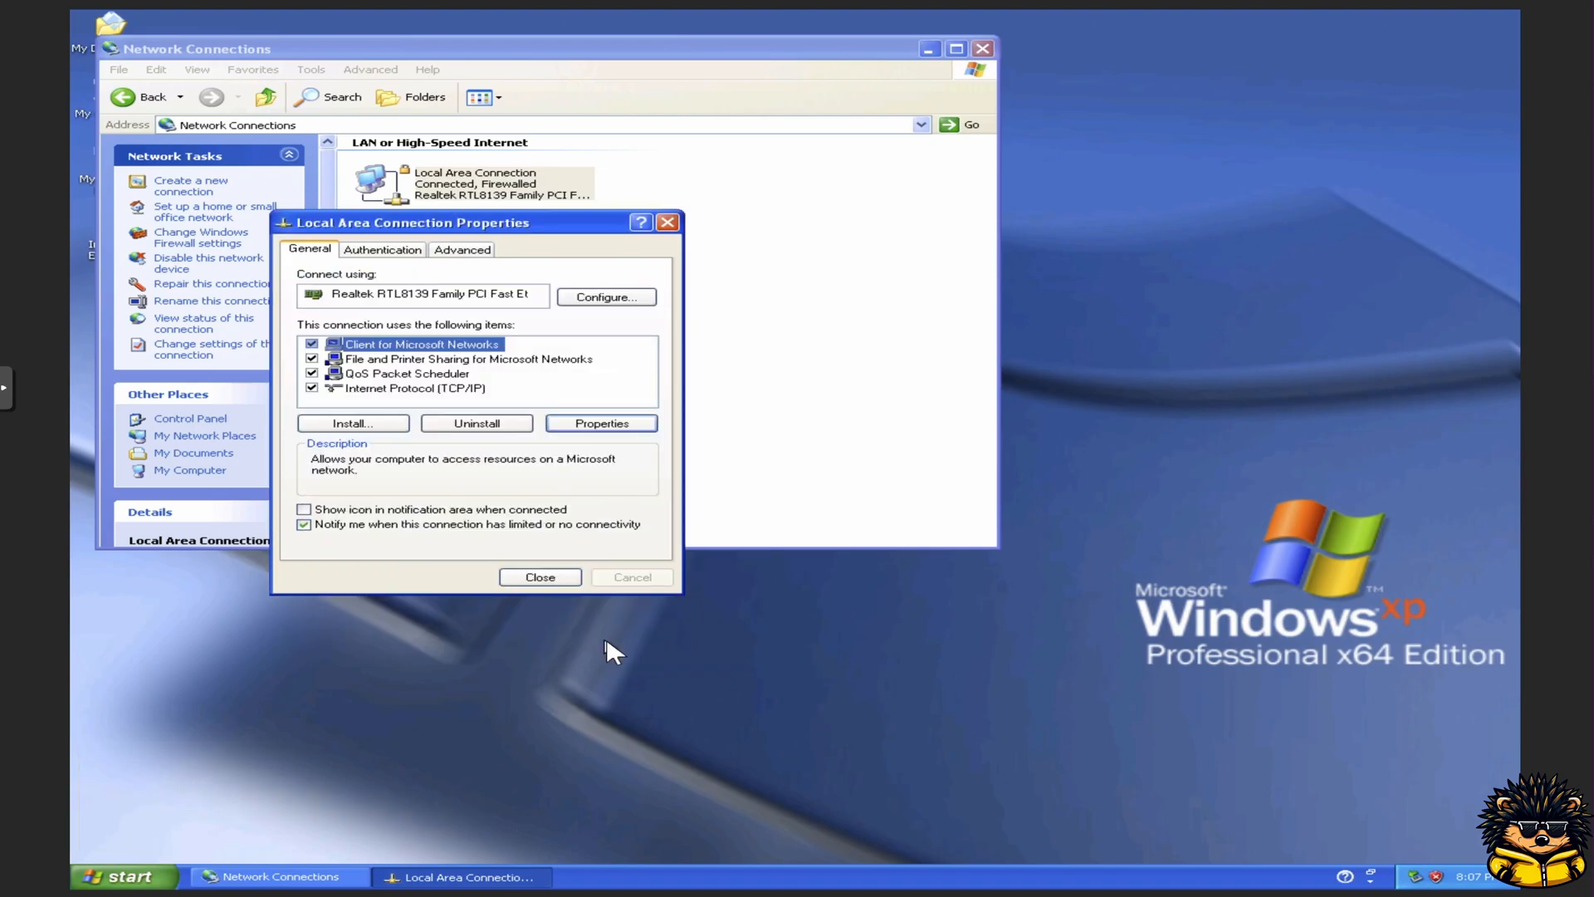
pyautogui.click(541, 579)
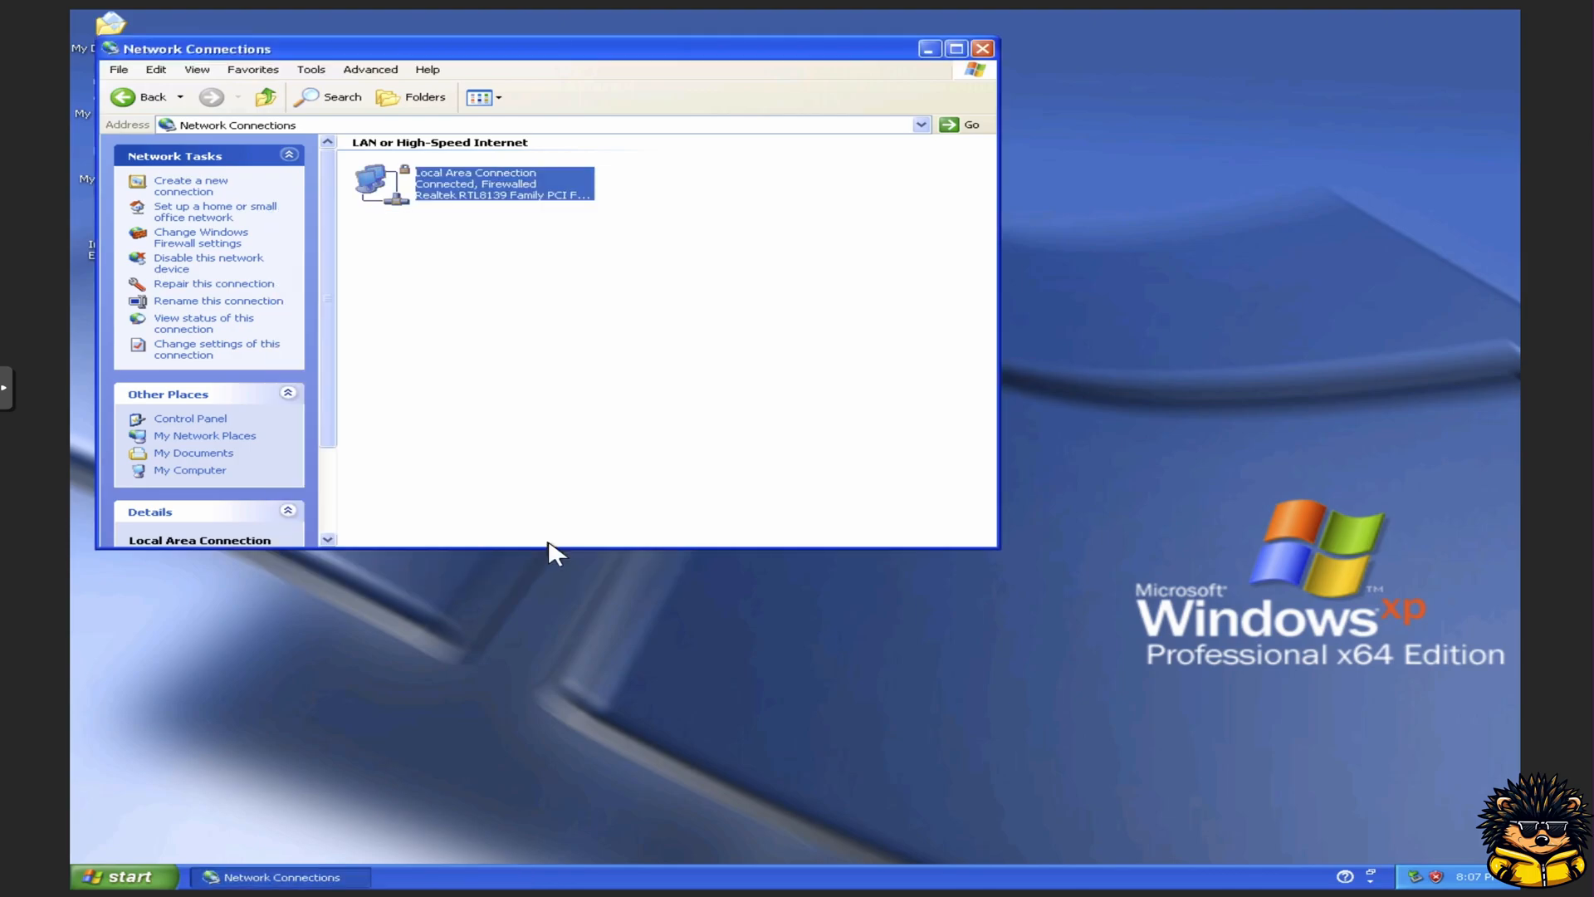
pyautogui.click(981, 49)
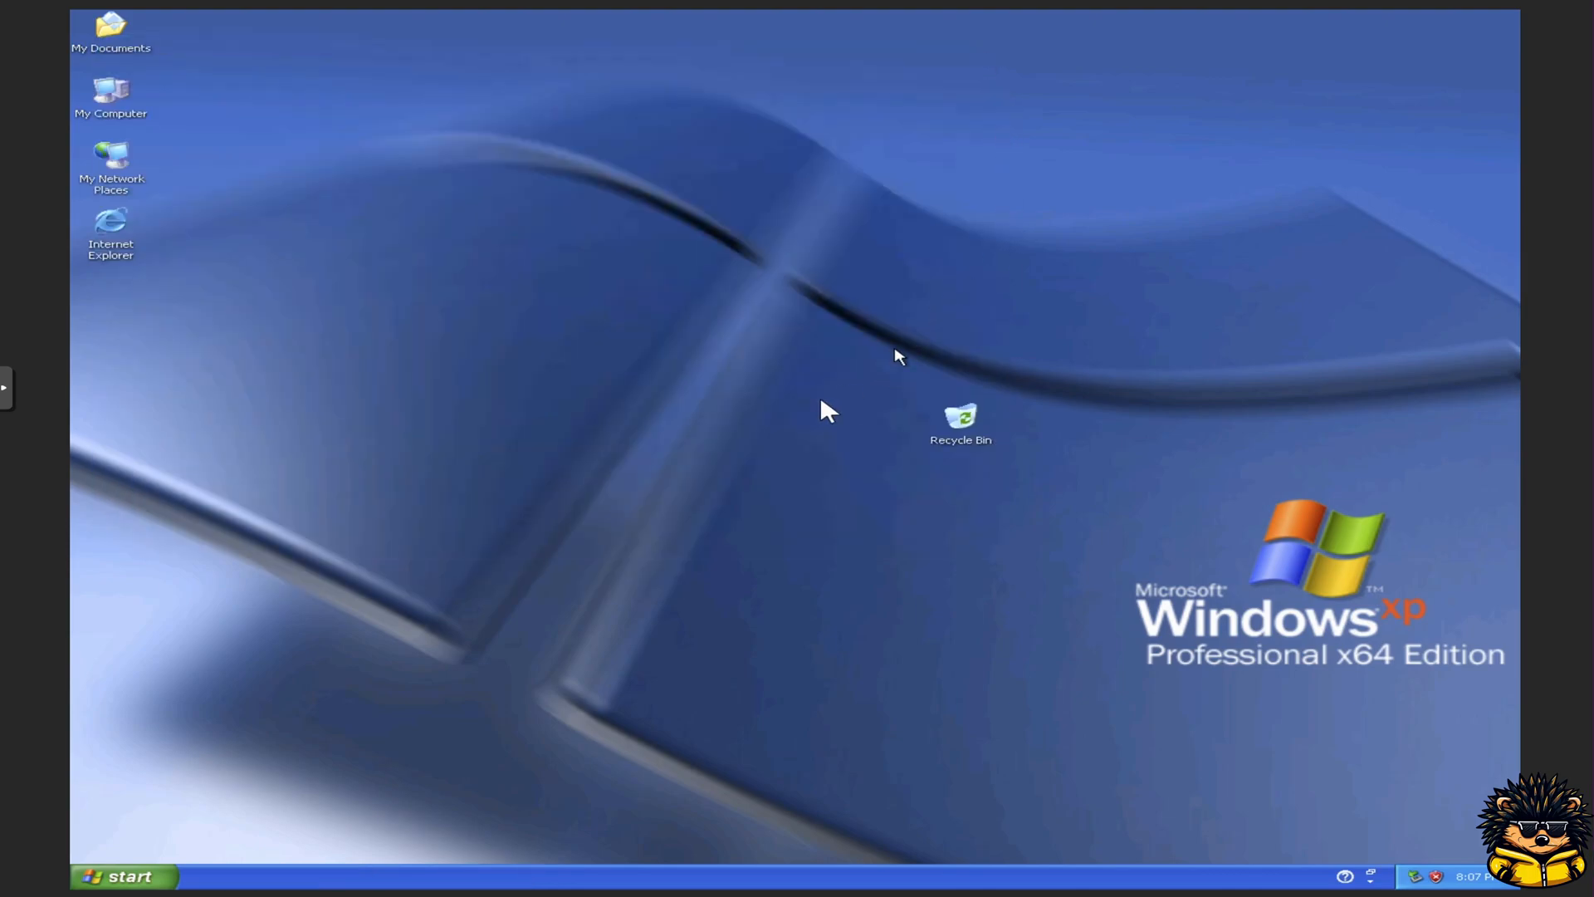
# Step: Move the Recycle Bin icon below the other desktop icons and close the Language Bar
pyautogui.moveTo(955, 415); pyautogui.dragTo(121, 286)
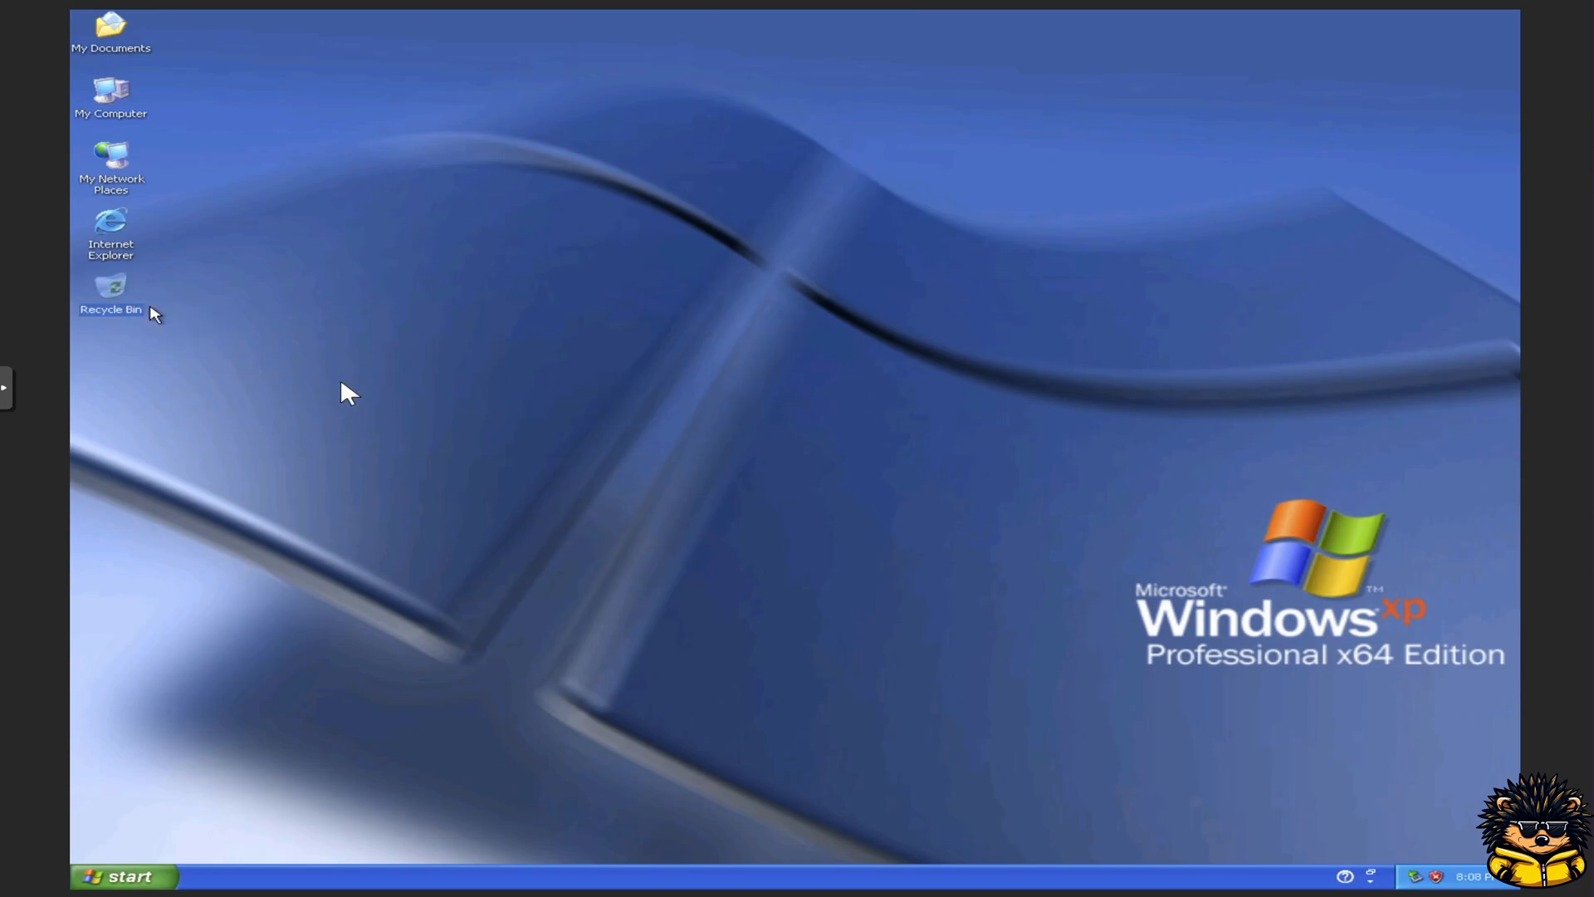
pyautogui.rightClick(1348, 872)
pyautogui.click(1351, 865)
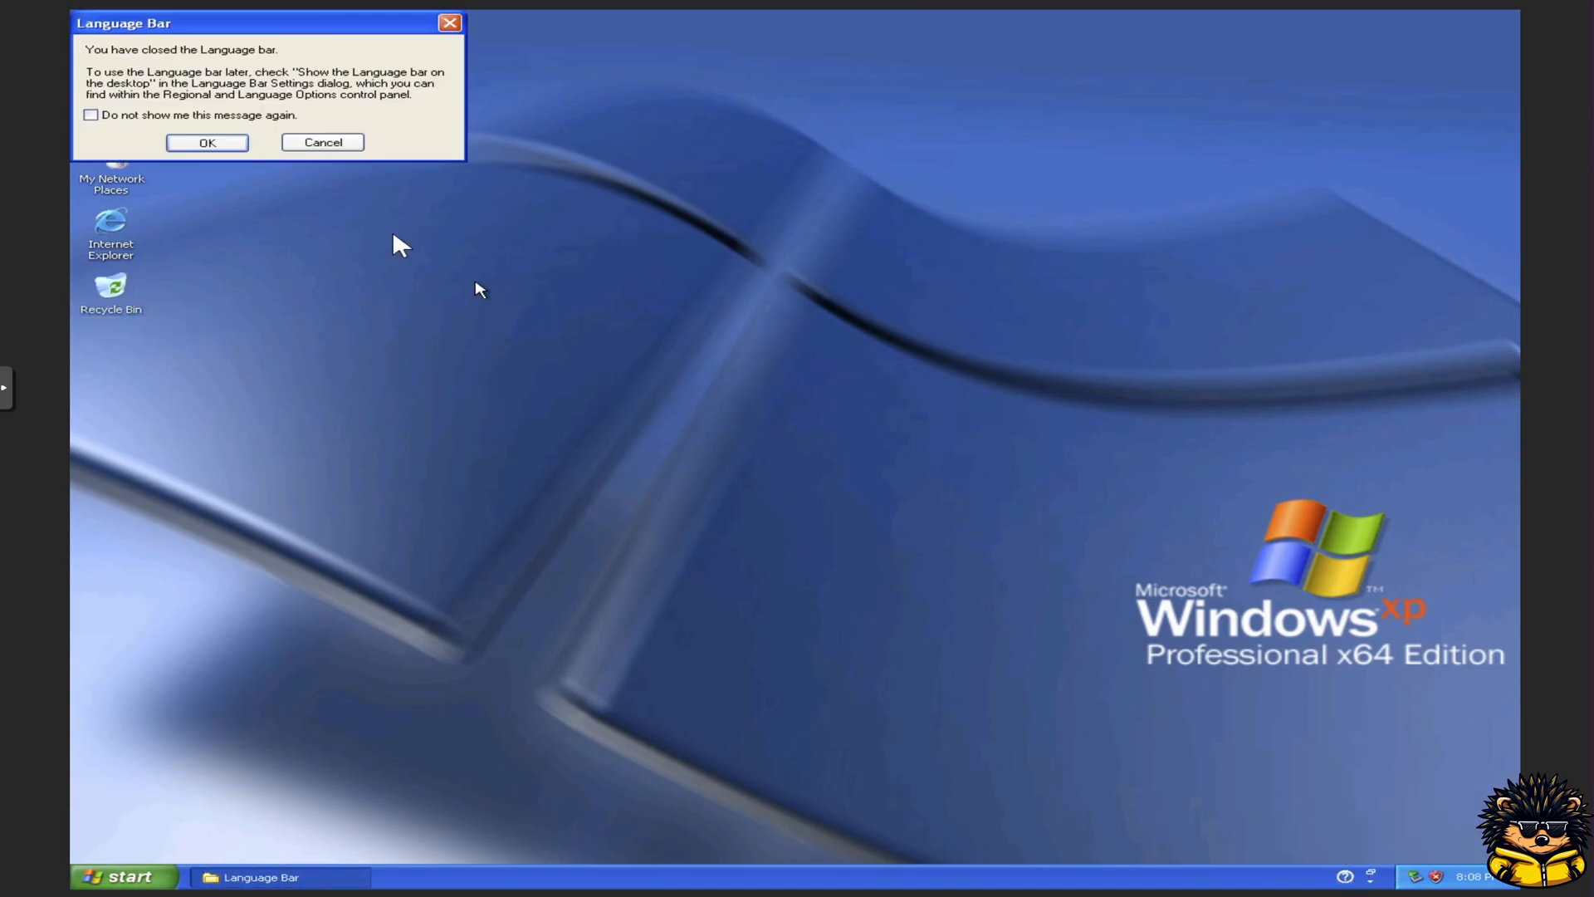
pyautogui.click(218, 146)
# Step: Open Internet Explorer and browse to google.Com
pyautogui.doubleClick(121, 226)
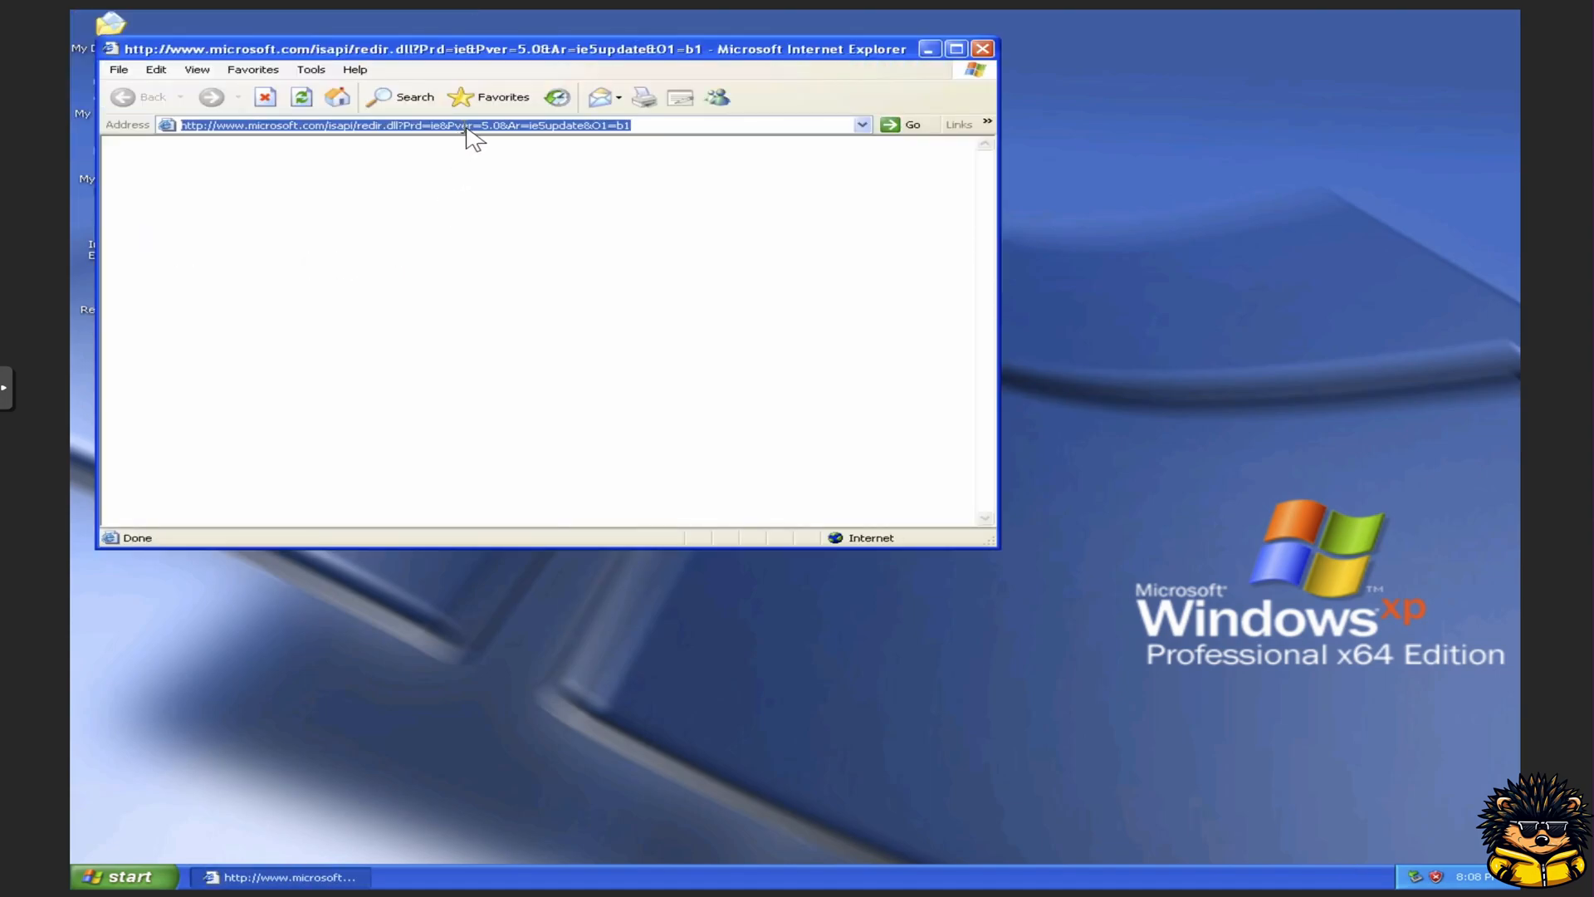
pyautogui.write('goolg')
pyautogui.press('BackSpace')
pyautogui.press('BackSpace')
pyautogui.write('gle.Com')
pyautogui.press('Return')
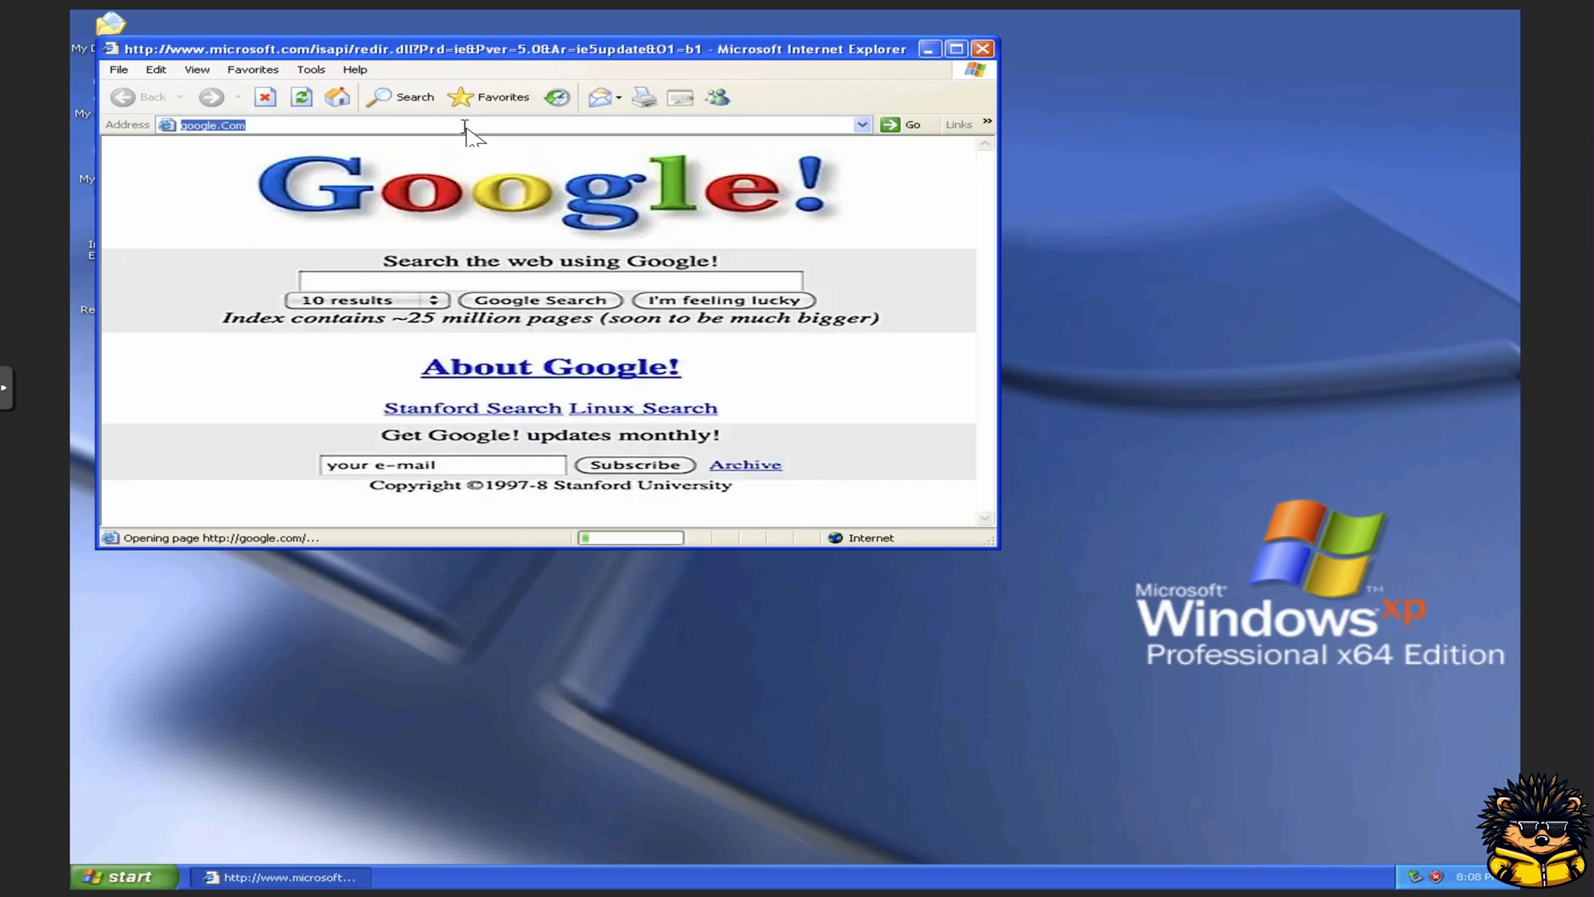